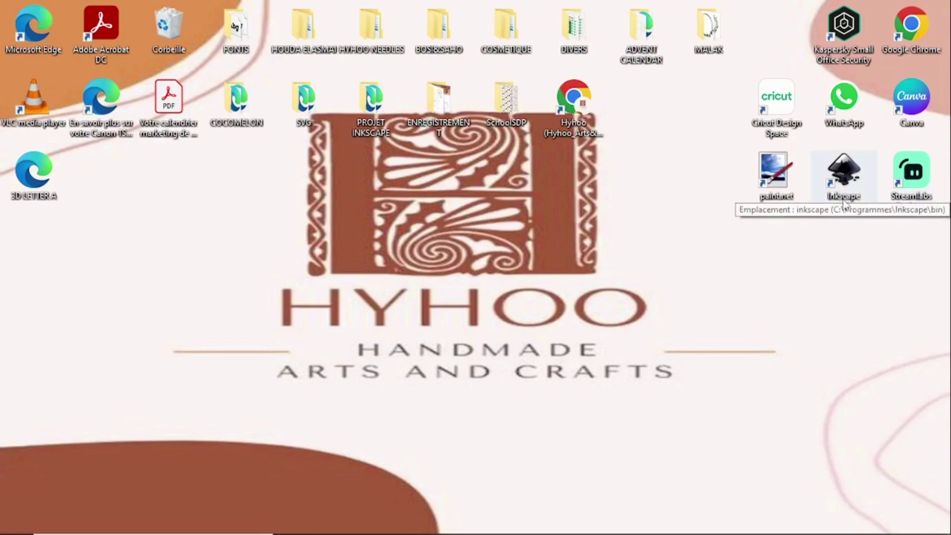
Launch Inkscape and open the file import dialog.
left_click(844, 198)
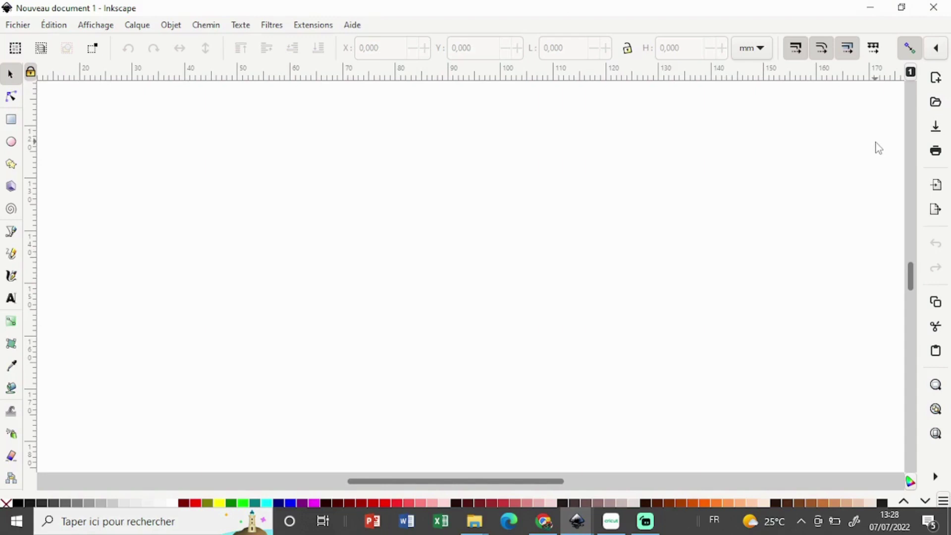
left_click(19, 26)
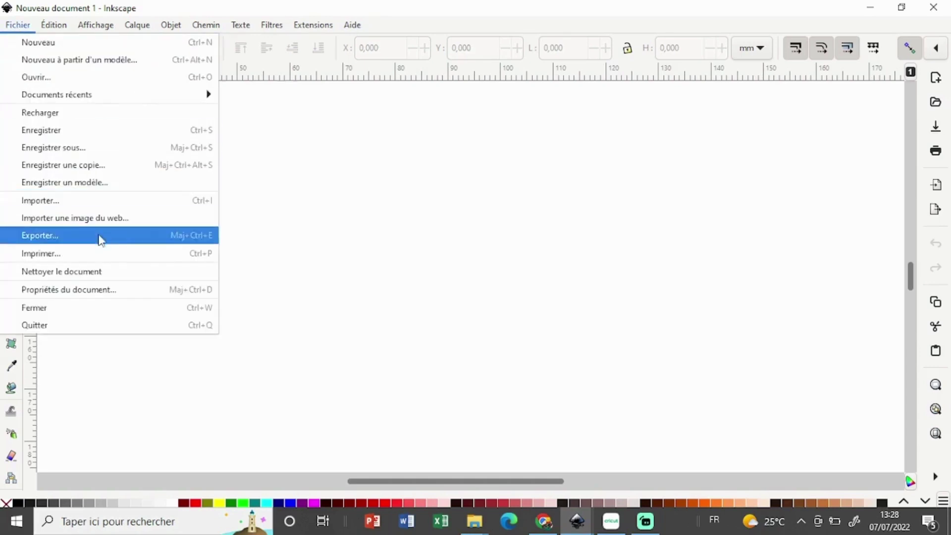
left_click(64, 201)
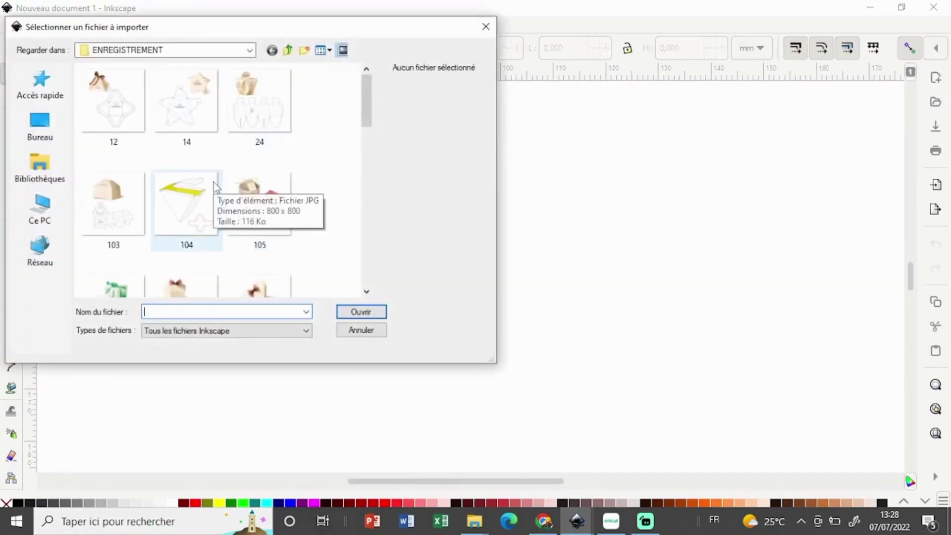
Browse the ENREGISTREMENT folder and select the MODELE POUR INKSCAPE image for import.
scroll(213, 183, "down", 3)
scroll(216, 188, "down", 5)
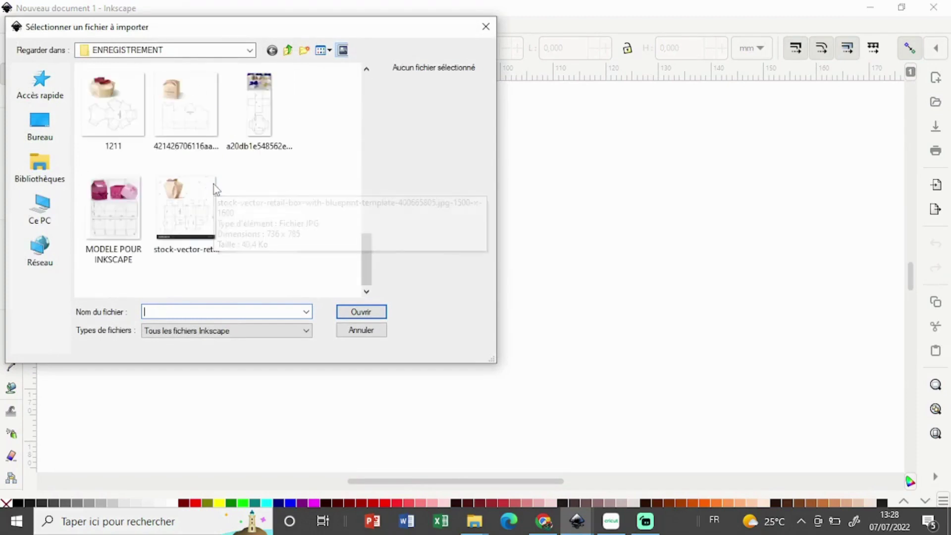
scroll(215, 188, "up", 3)
scroll(216, 191, "up", 5)
scroll(215, 191, "down", 8)
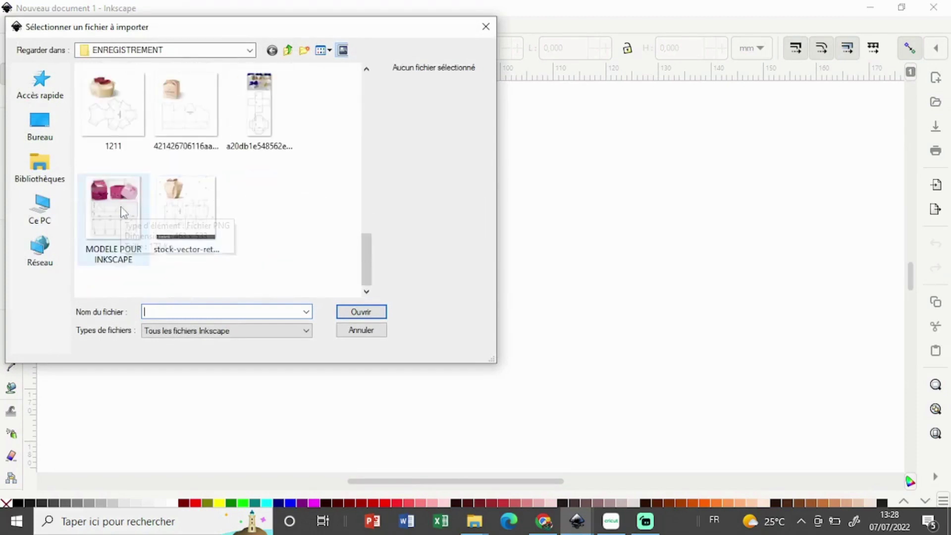
left_click(124, 212)
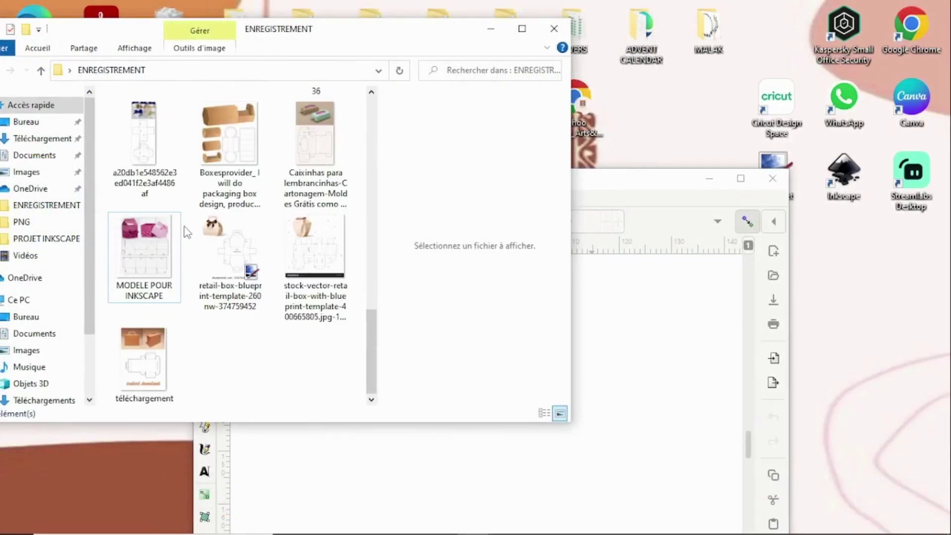
Import the MODELE POUR INKSCAPE image from its folder window into the drawing, embedded with the default resolution and rendering options.
left_click(159, 248)
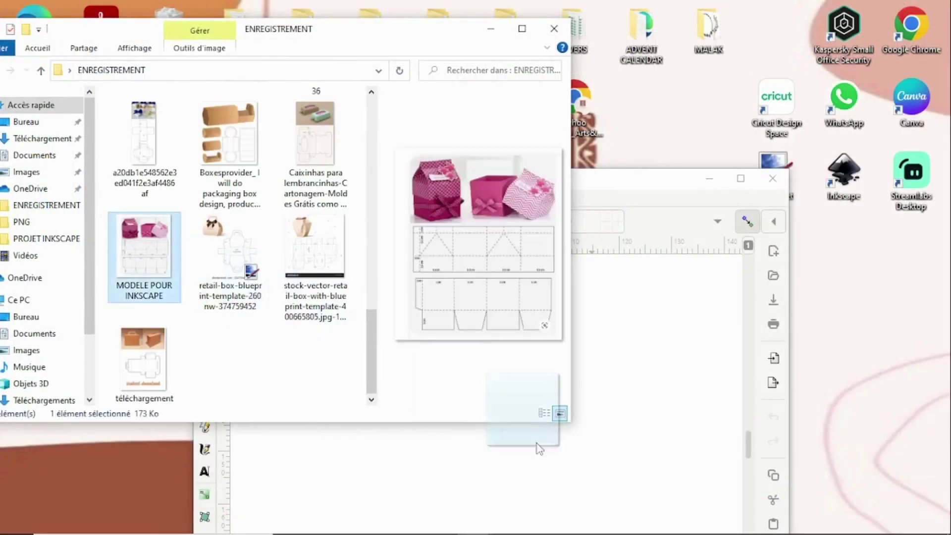
left_click_drag(166, 278, 596, 470)
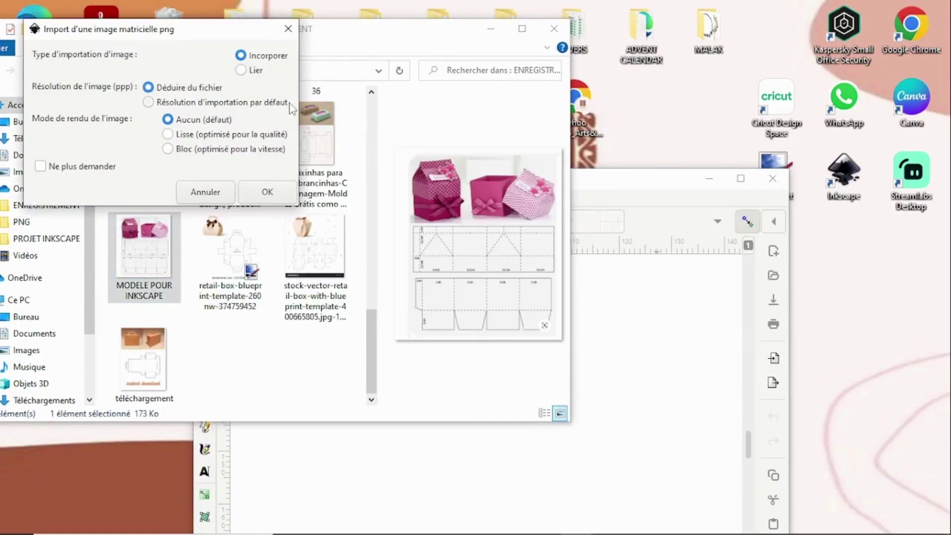
left_click(266, 198)
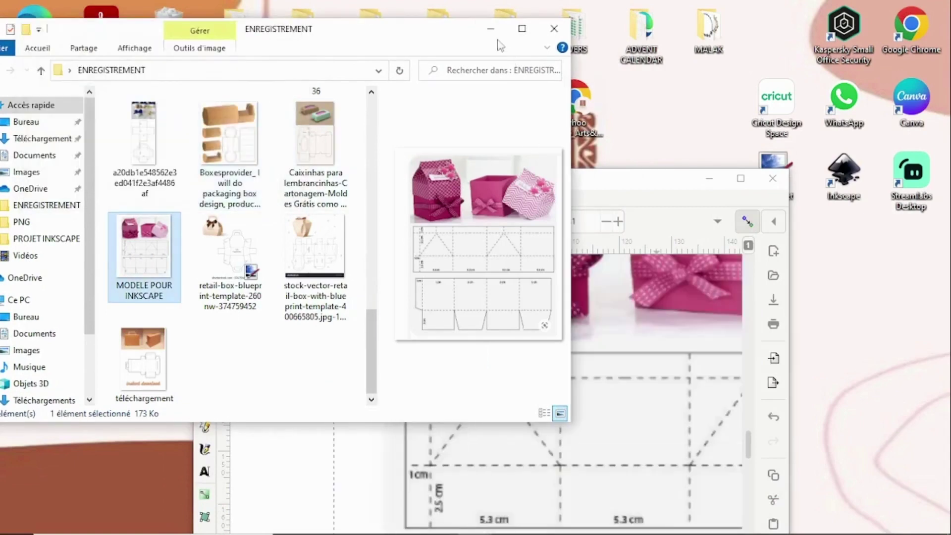
Minimize the folder window and maximize the drawing window.
left_click(491, 28)
left_click_drag(645, 175, 550, 21)
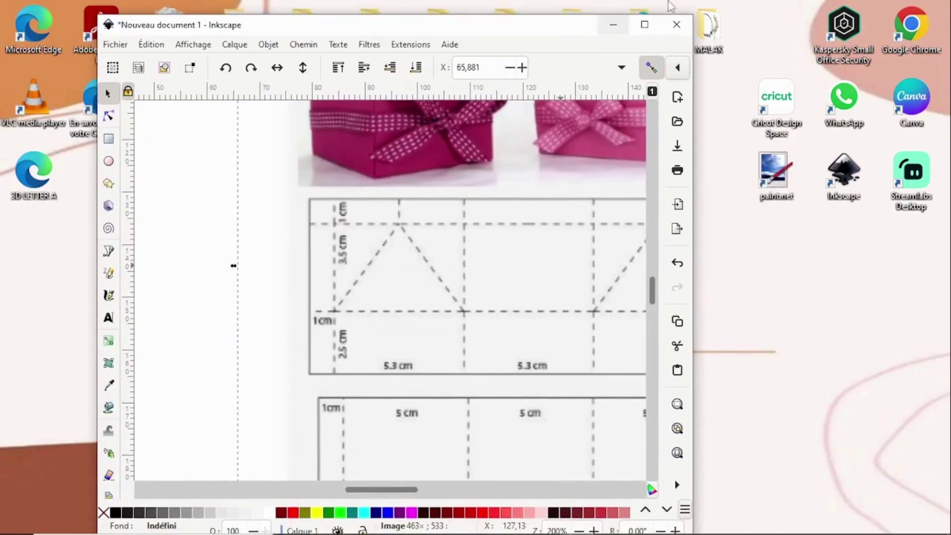
left_click(651, 22)
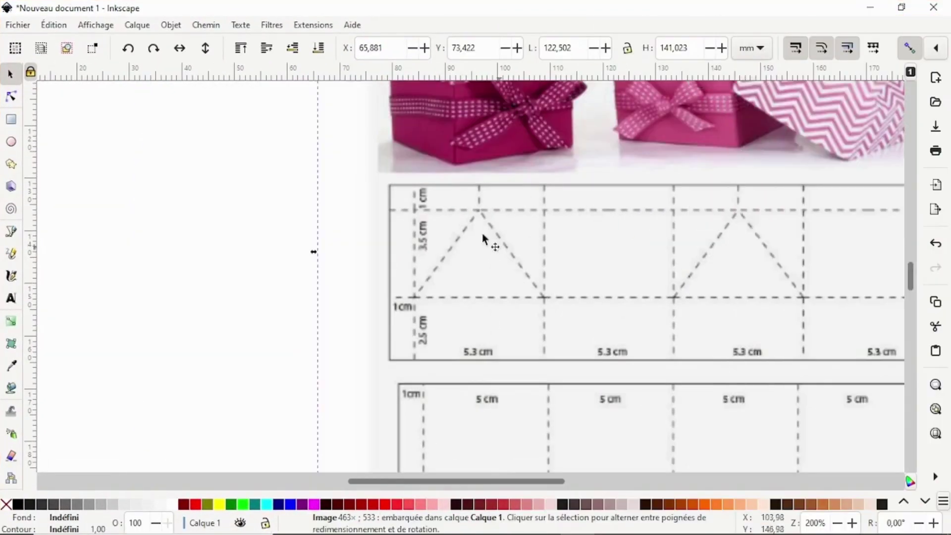
Move the imported image to about X 23 mm, Y 114 mm and lock its width-to-height ratio.
left_click_drag(639, 378, 431, 452)
left_click_drag(658, 248, 617, 328)
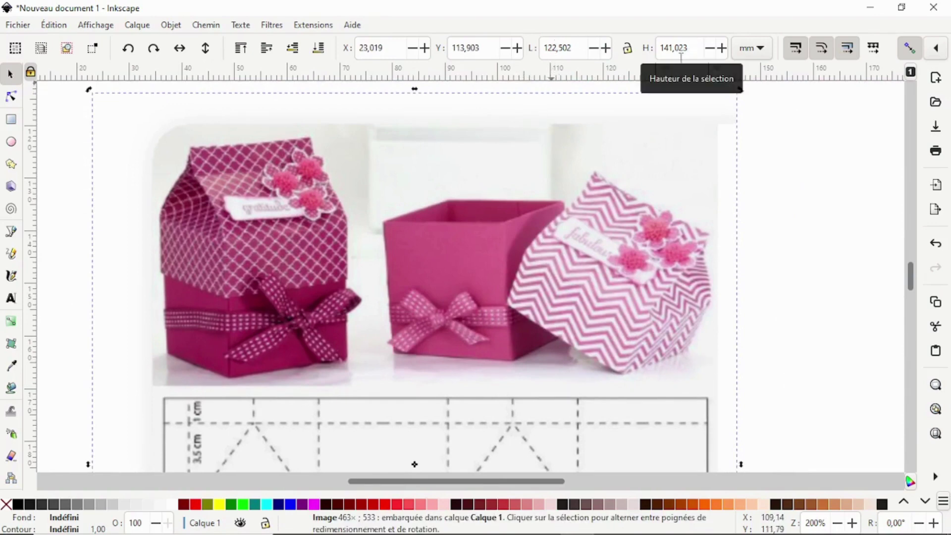
left_click(628, 49)
left_click(627, 52)
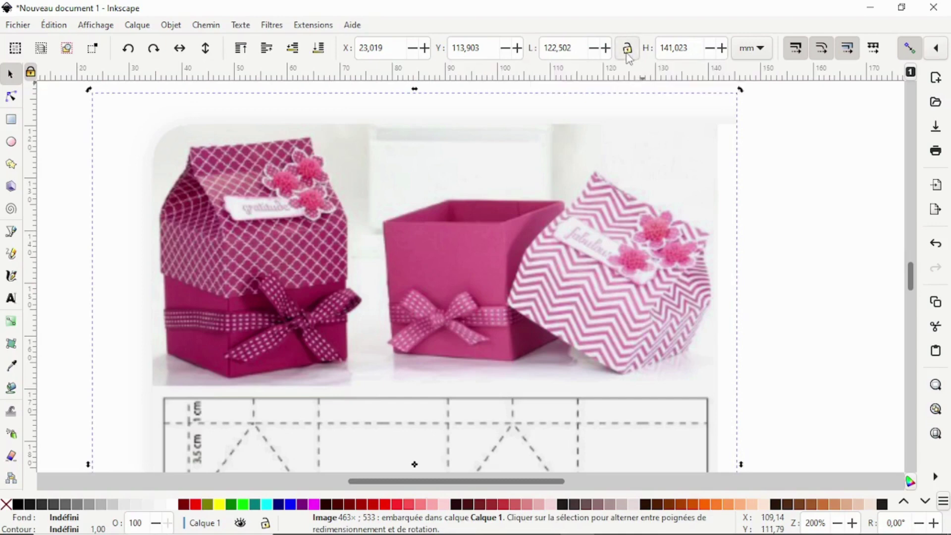
left_click(628, 53)
Set the image width to 20 mm with the proportions locked.
left_click(562, 47)
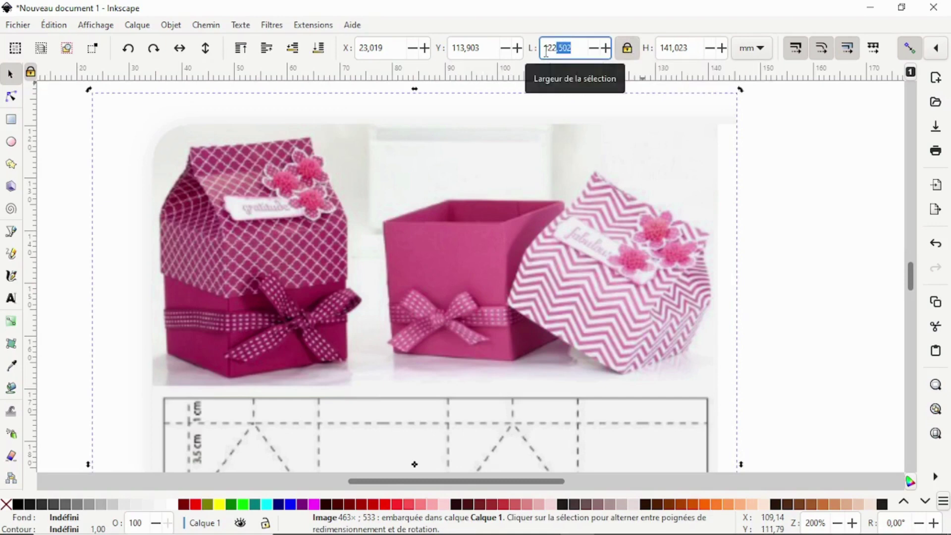
double_click(554, 47)
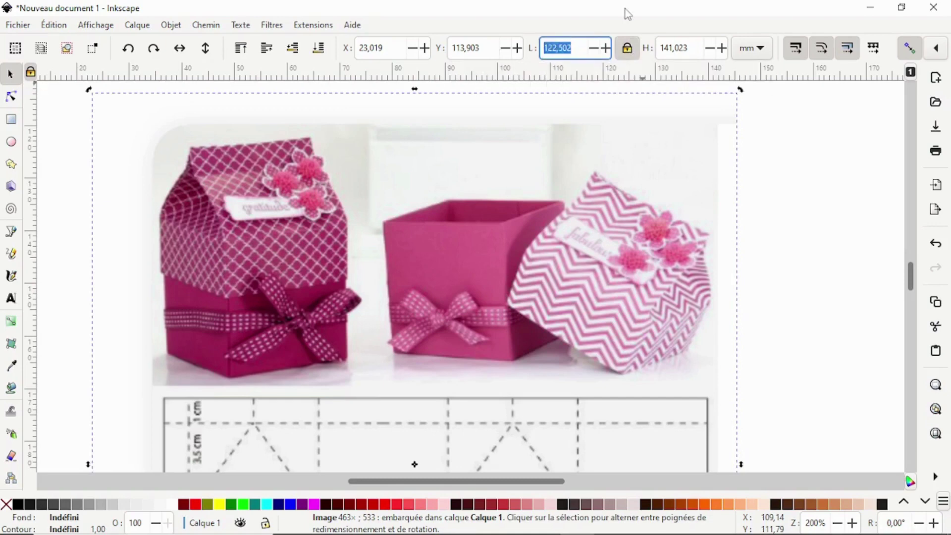
type("20")
key("Return")
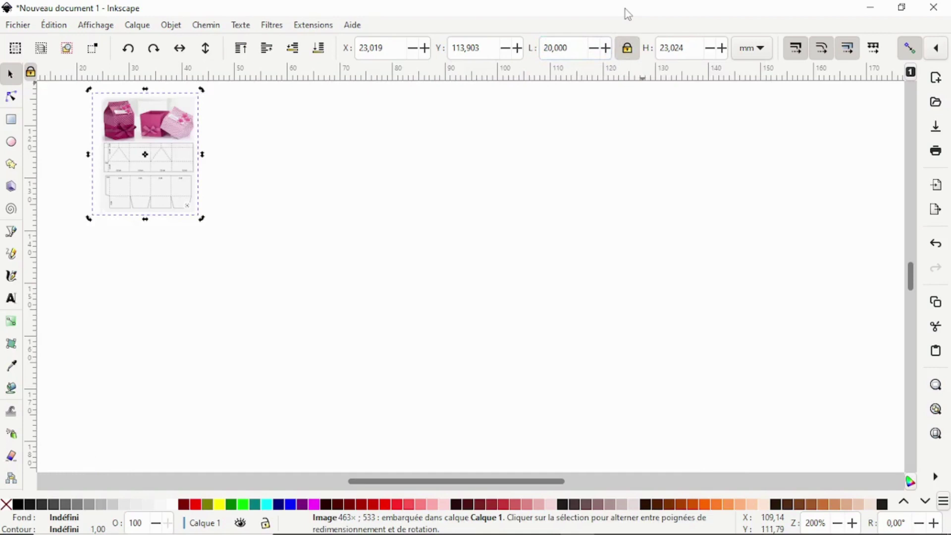
Set the image width to 80 mm with the proportions locked.
left_click(560, 48)
double_click(554, 47)
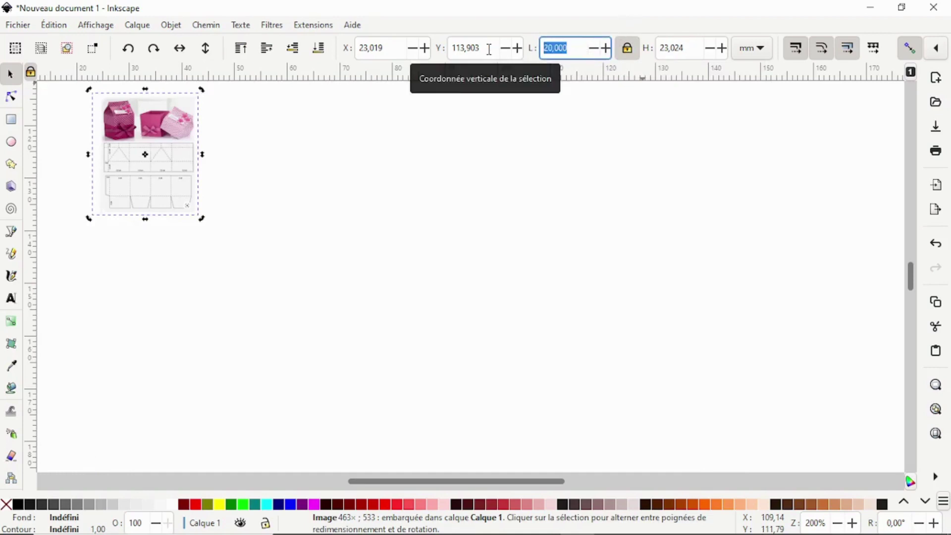
type("80")
key("Return")
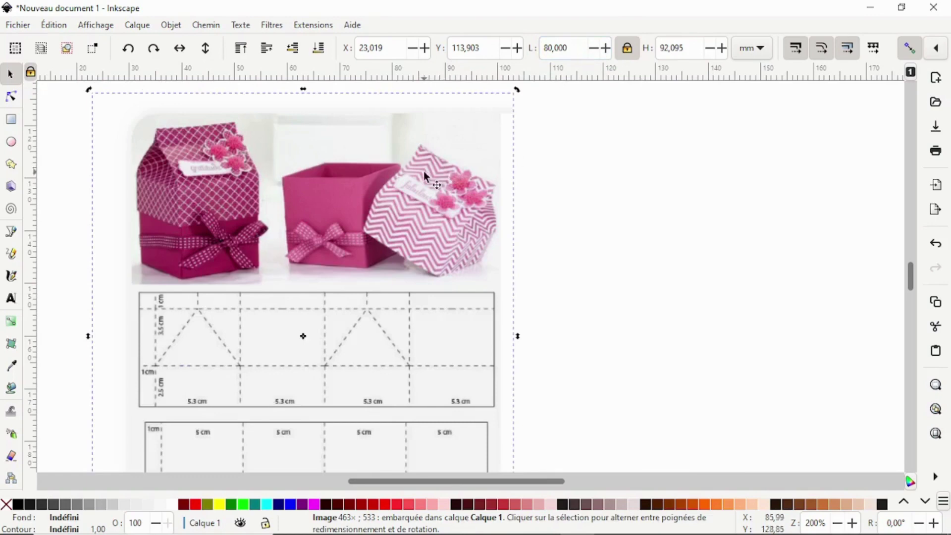
Move the image to about X 85 mm, Y 101 mm and deselect it.
left_click_drag(424, 171, 512, 178)
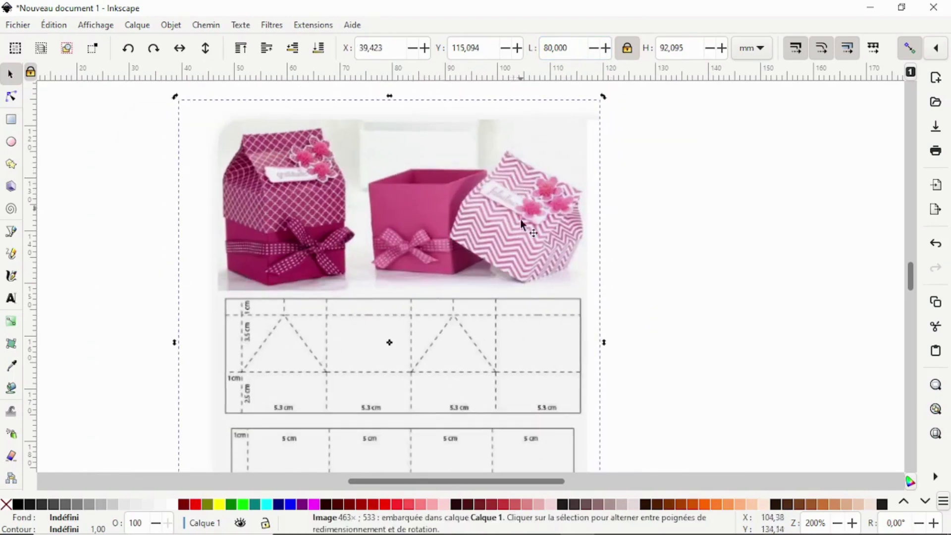
left_click_drag(499, 278, 768, 198)
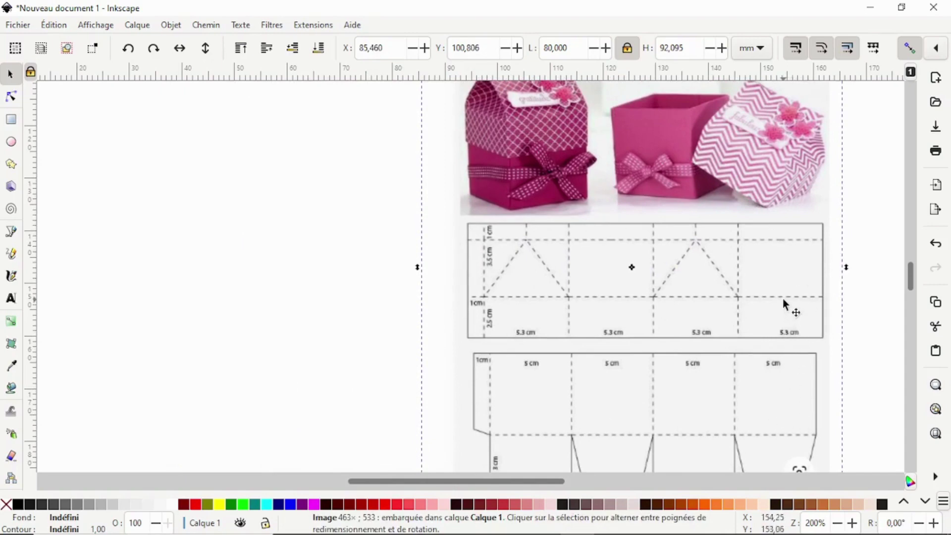
left_click(852, 222)
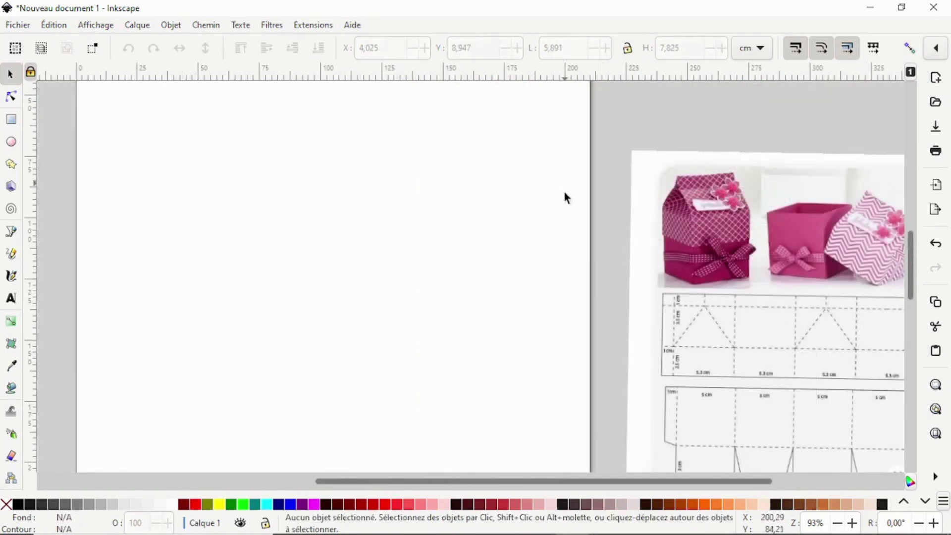
Move the image from beside the page onto it at about X 6.7 cm, Y 5.7 cm, and deselect it.
scroll(397, 176, "down", 5)
scroll(398, 186, "up", 5)
left_click_drag(794, 282, 395, 233)
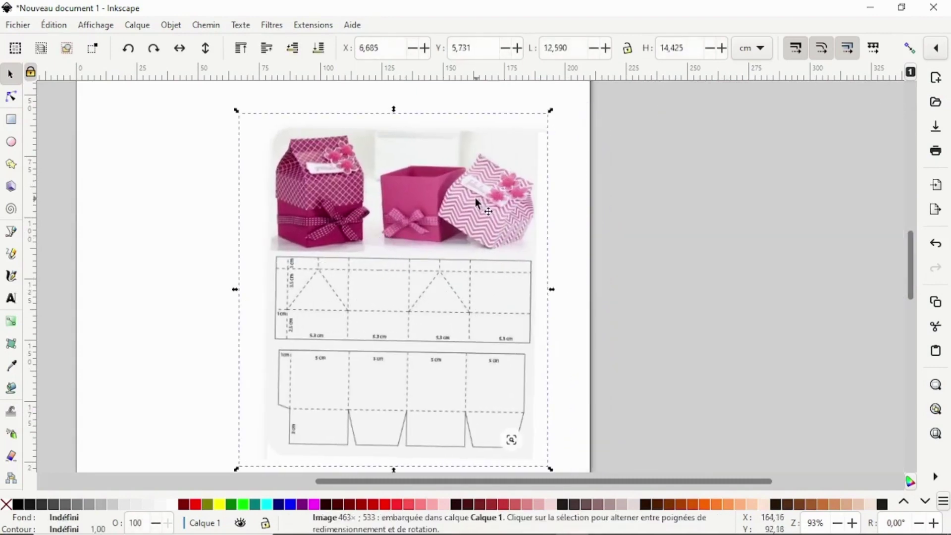
left_click(601, 209)
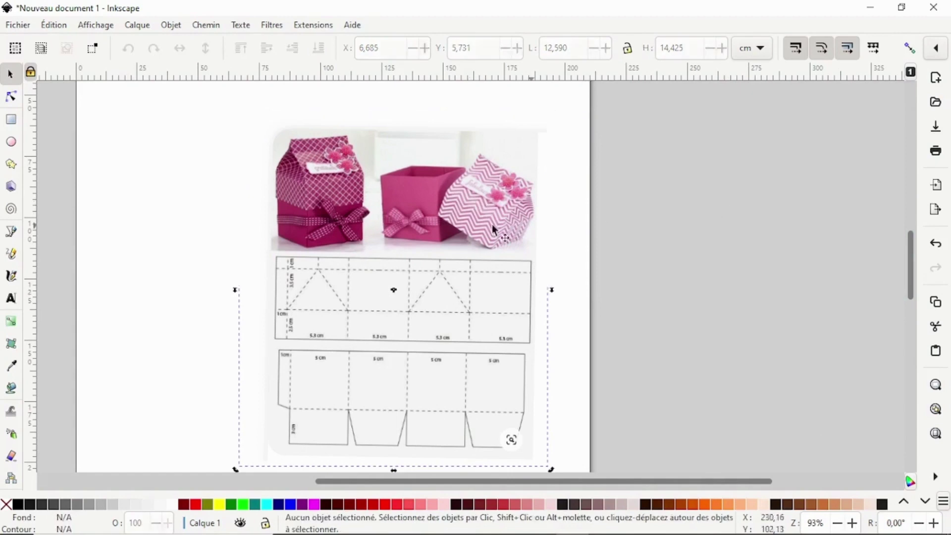
Stretch the image freehand by its corner and sides with the ratio unlocked, ending at about 15.9 cm wide and 14.4 cm high.
left_click(468, 209)
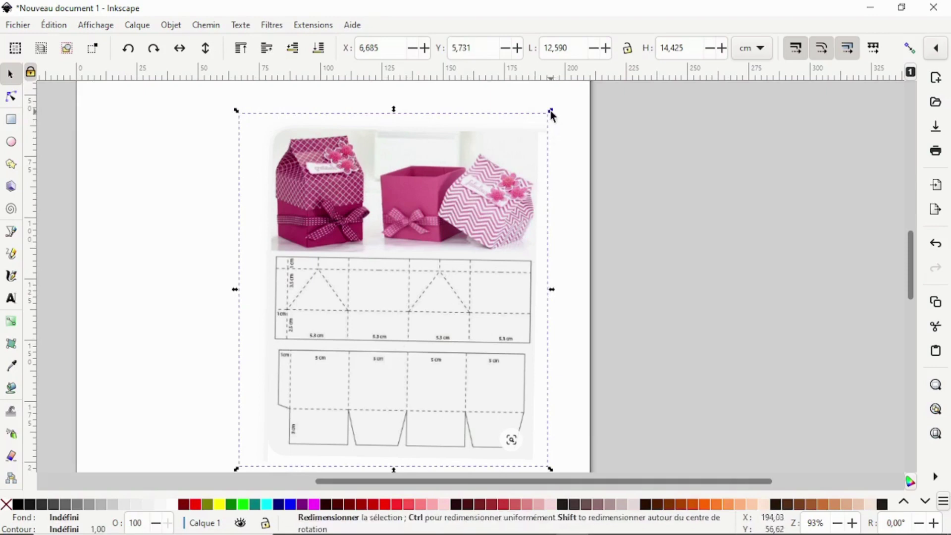
left_click_drag(550, 111, 606, 125)
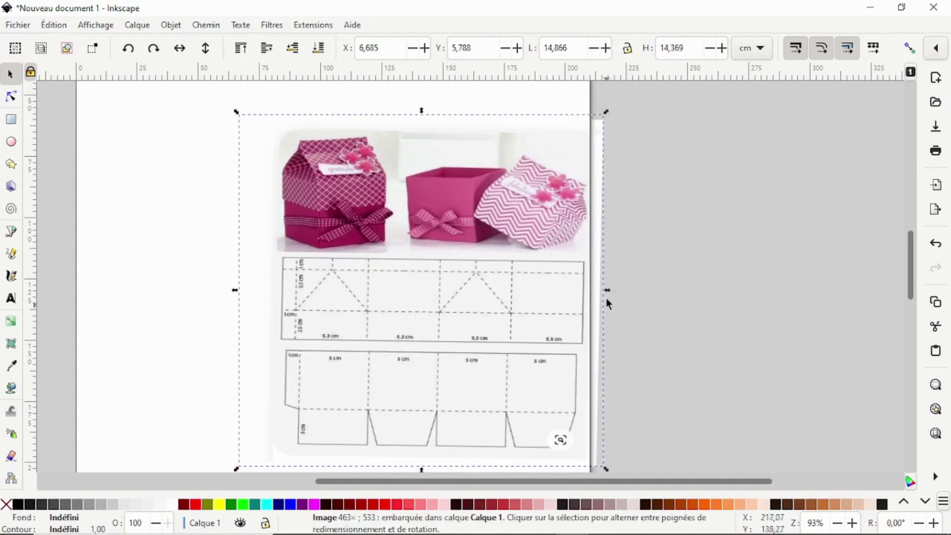
left_click_drag(604, 291, 405, 307)
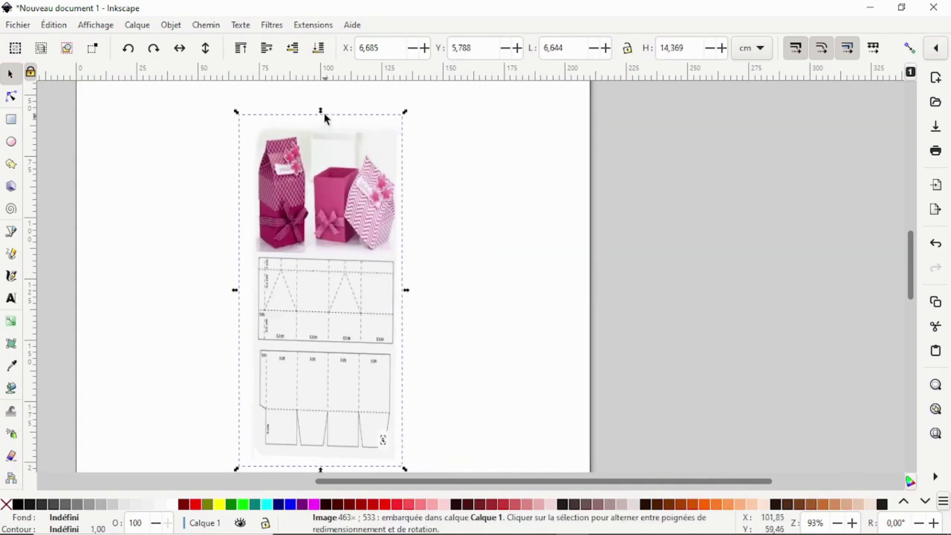
mouse_move(326, 118)
left_mouse_down()
mouse_move(322, 322)
mouse_move(335, 109)
left_mouse_up()
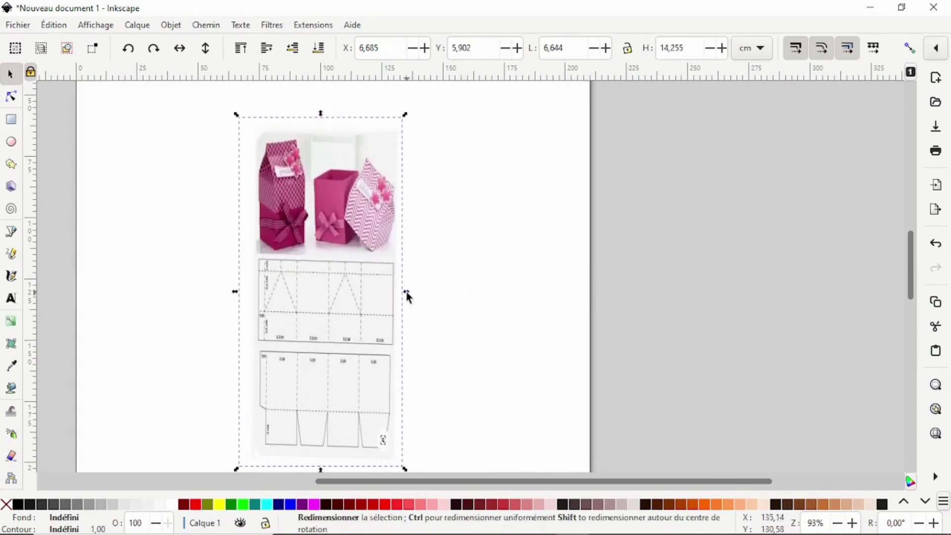
left_click_drag(408, 297, 654, 271)
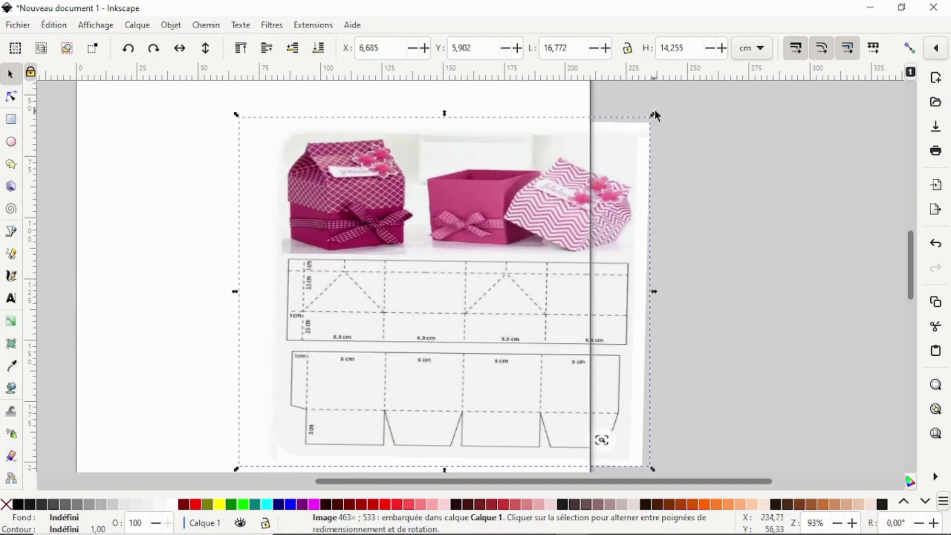
left_click_drag(652, 115, 625, 119)
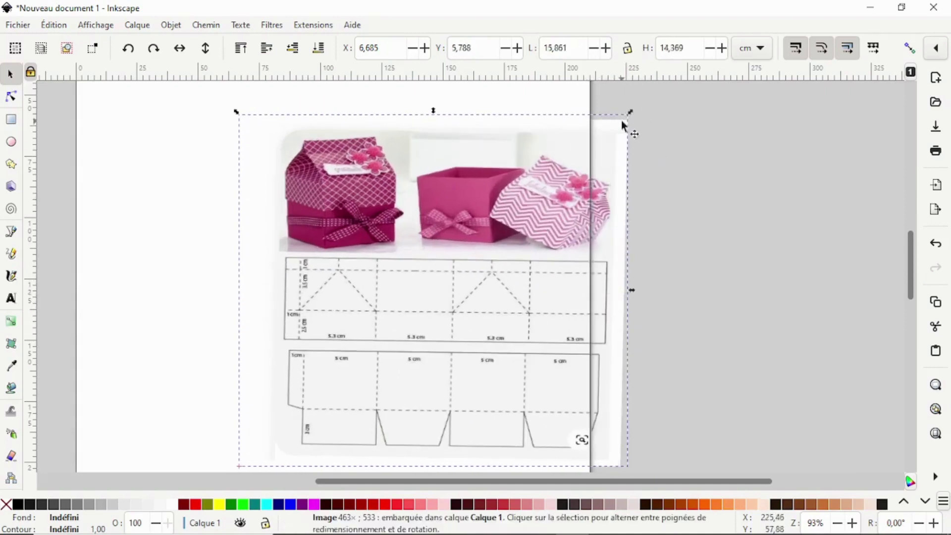
Lock the image's width-to-height ratio and scale it freehand to about 14.6 cm by 13.2 cm.
left_click(553, 47)
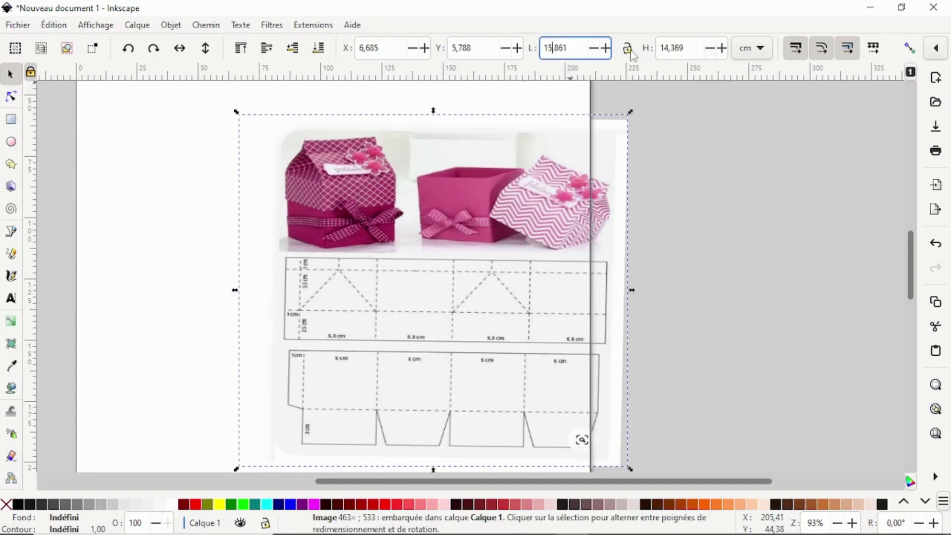
key("Tab")
left_click(628, 50)
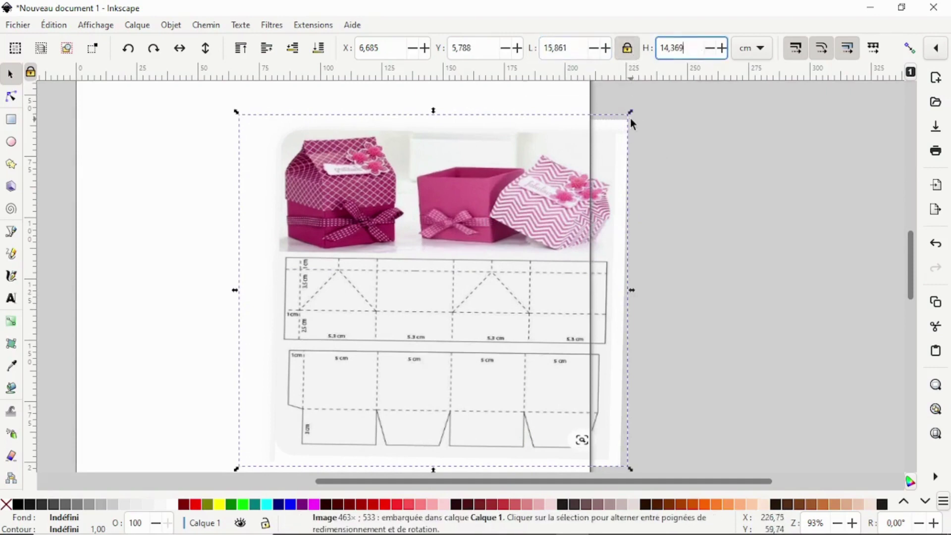
left_click_drag(630, 112, 654, 144)
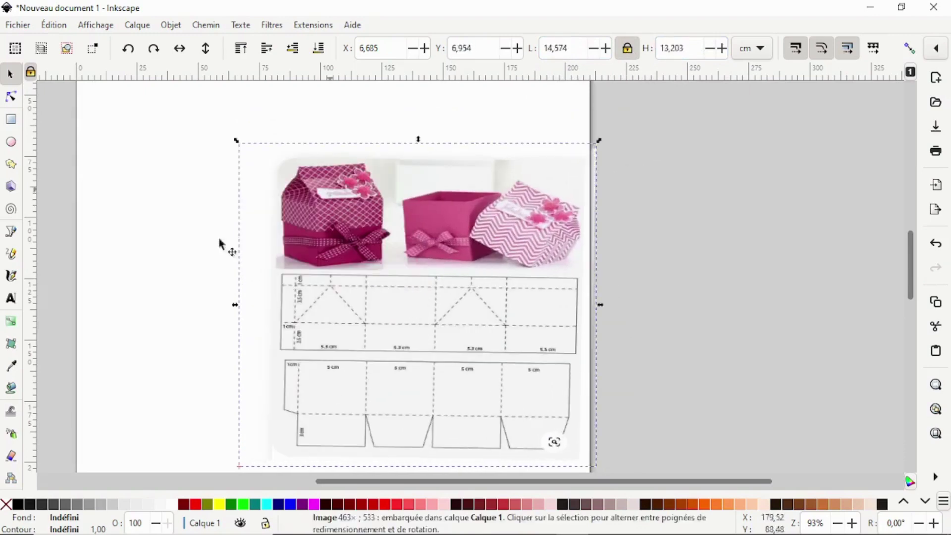
Choose cm as the measurement unit and switch the selected image to its rotation handles.
left_click(767, 53)
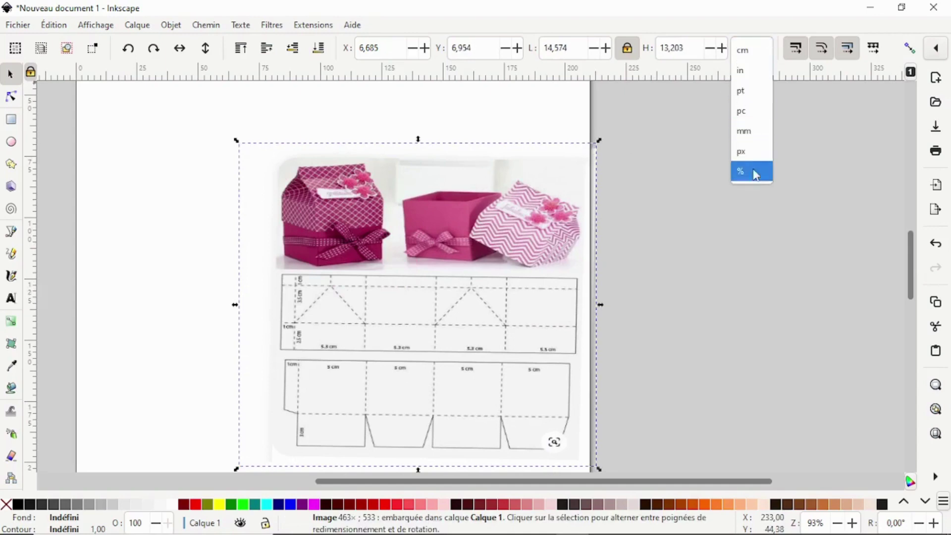
left_click(751, 50)
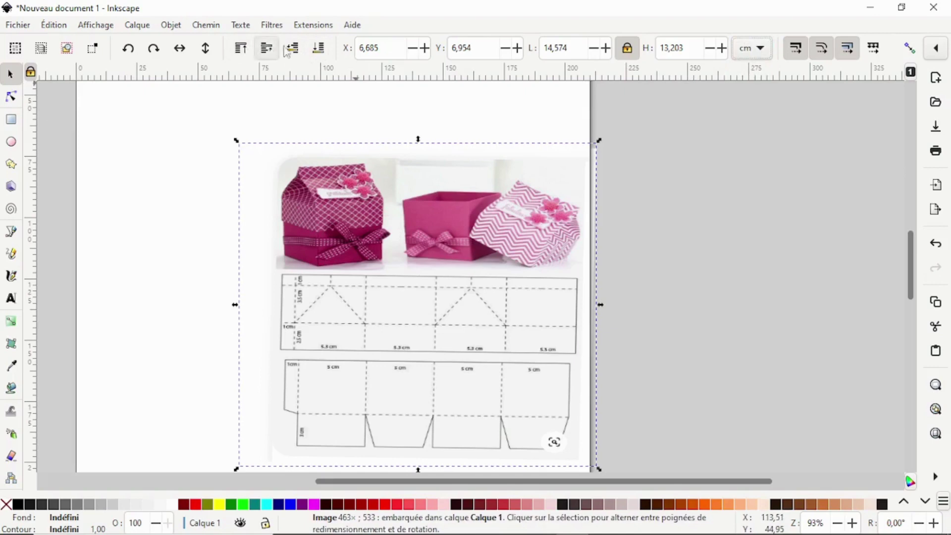
left_click(445, 282)
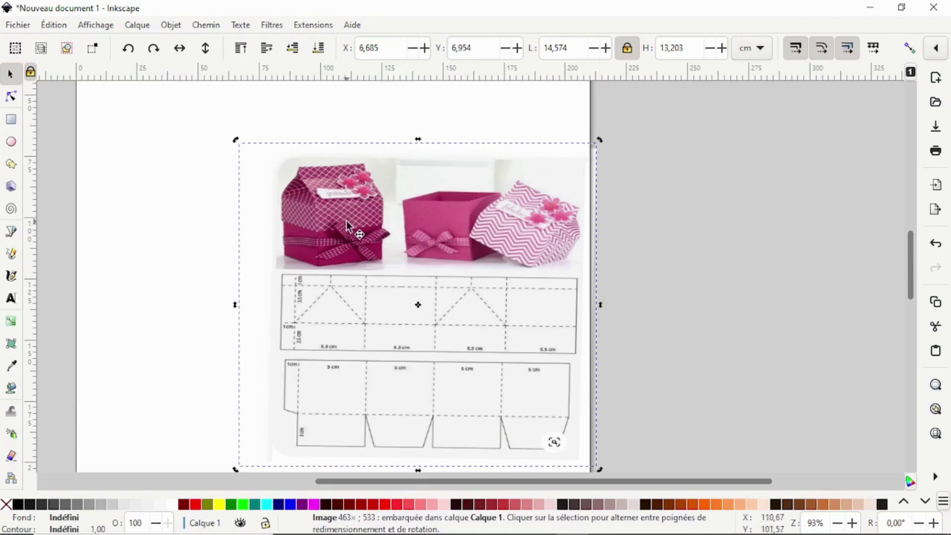
Move the image to about X 2.8 cm, Y 5.3 cm, and flip it twice vertically and twice horizontally.
left_click_drag(346, 230, 251, 184)
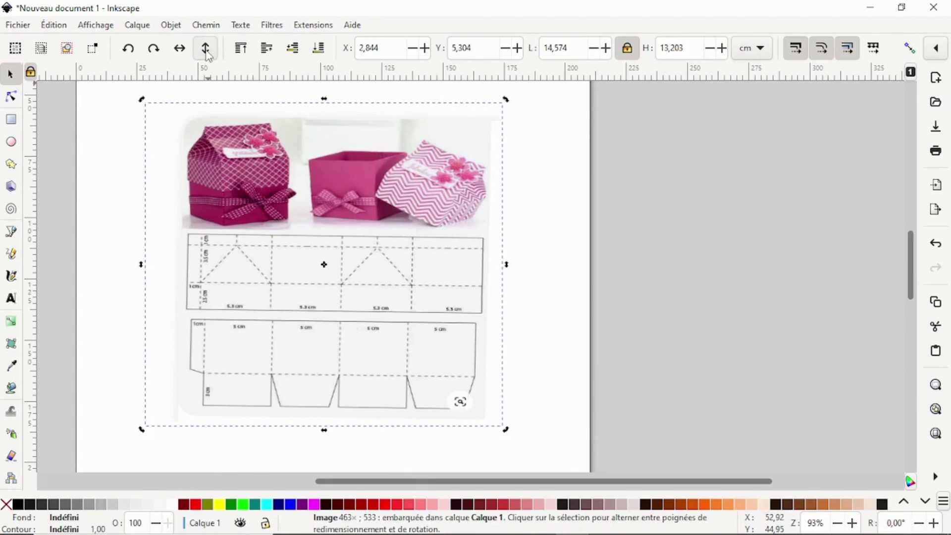
left_click(208, 54)
left_click(206, 49)
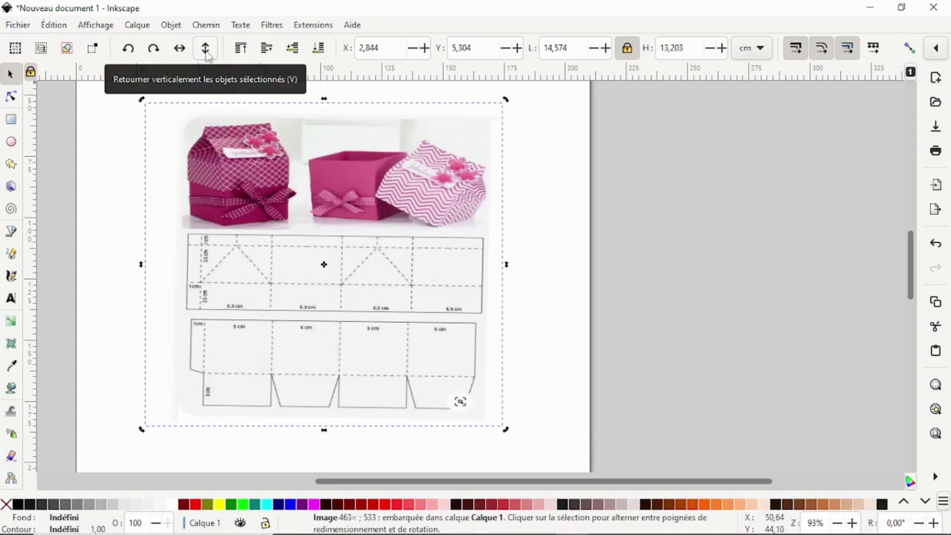
left_click(182, 53)
left_click(181, 53)
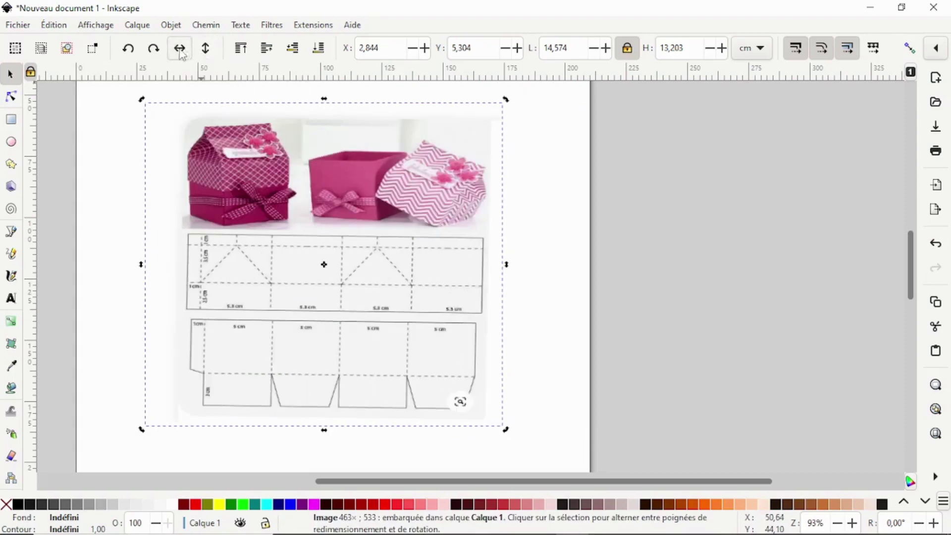
Rotate the image clockwise in four 90-degree steps, a full turn.
left_click(158, 51)
left_click(159, 51)
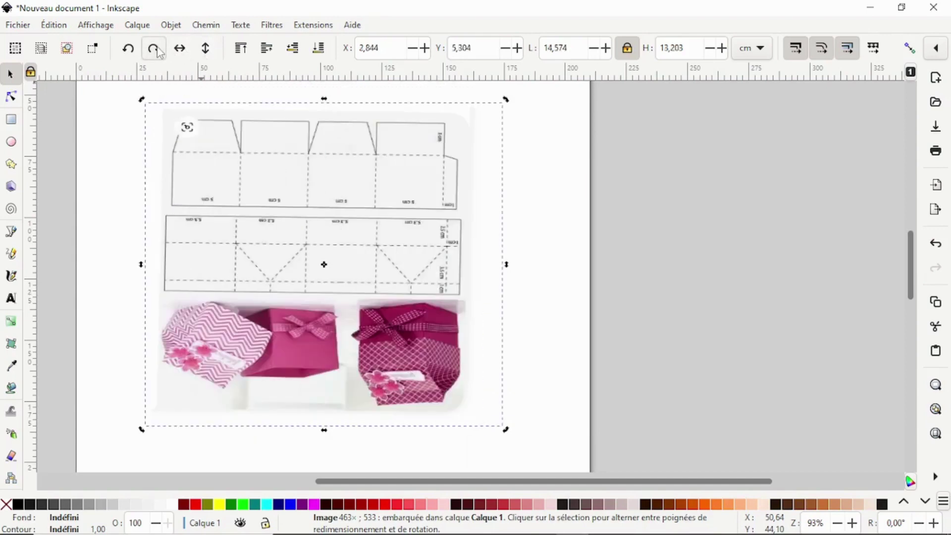
left_click(159, 51)
left_click(158, 52)
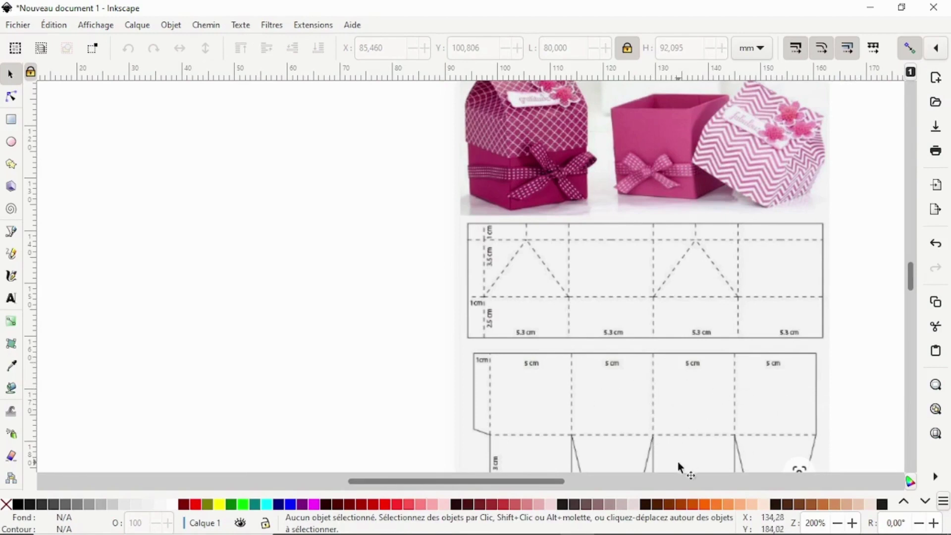
Move the box template image to about X 95.8 mm, Y 101.5 mm, and deselect it.
scroll(768, 218, "down", 5)
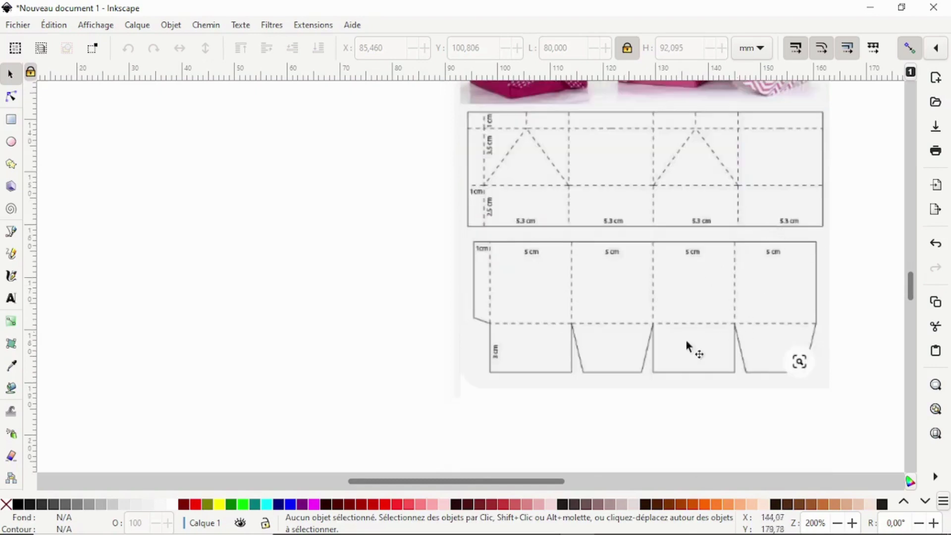
scroll(728, 230, "up", 2)
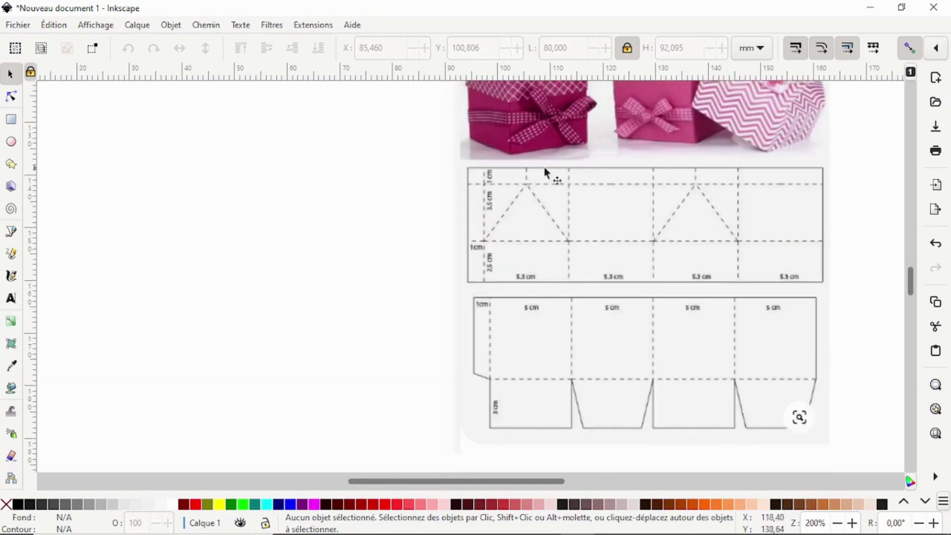
scroll(713, 268, "up", 2)
scroll(718, 282, "up", 2)
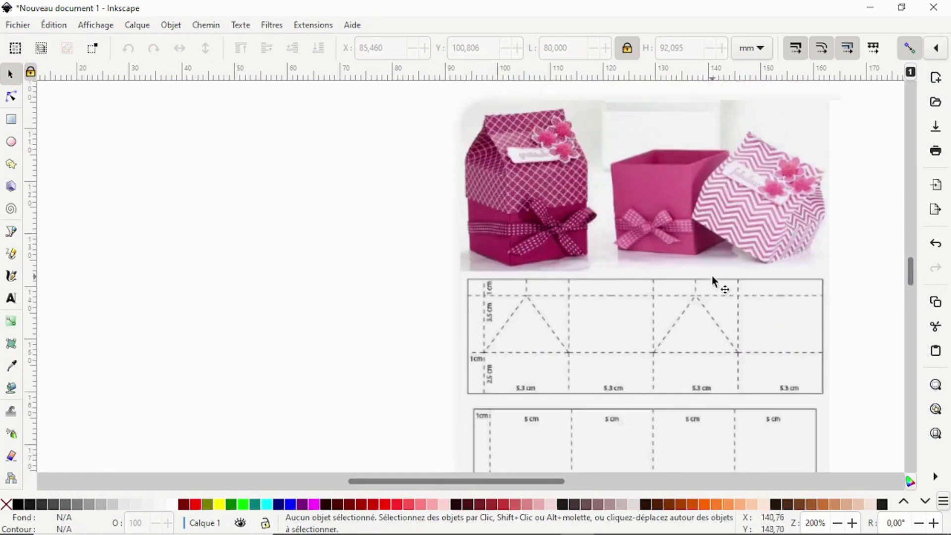
scroll(715, 282, "down", 2)
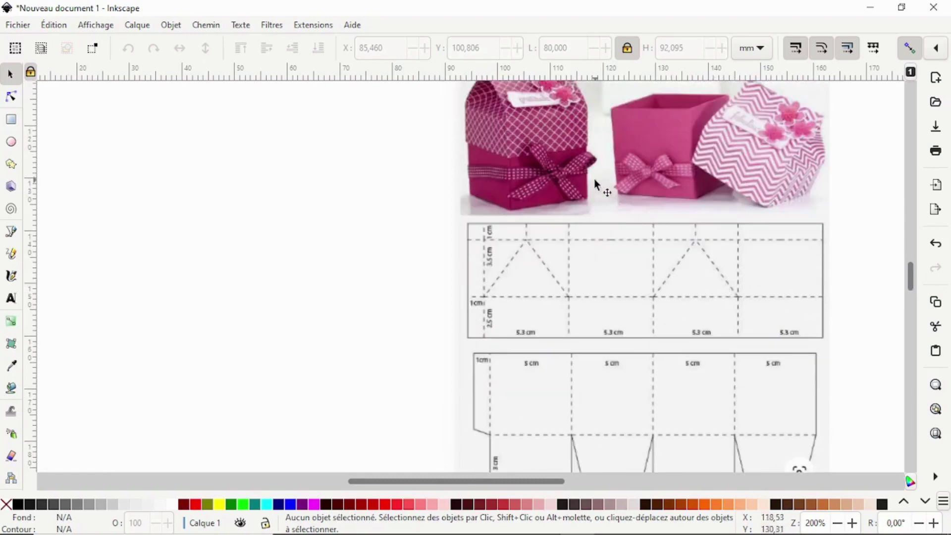
left_click_drag(598, 187, 653, 190)
left_click(175, 186)
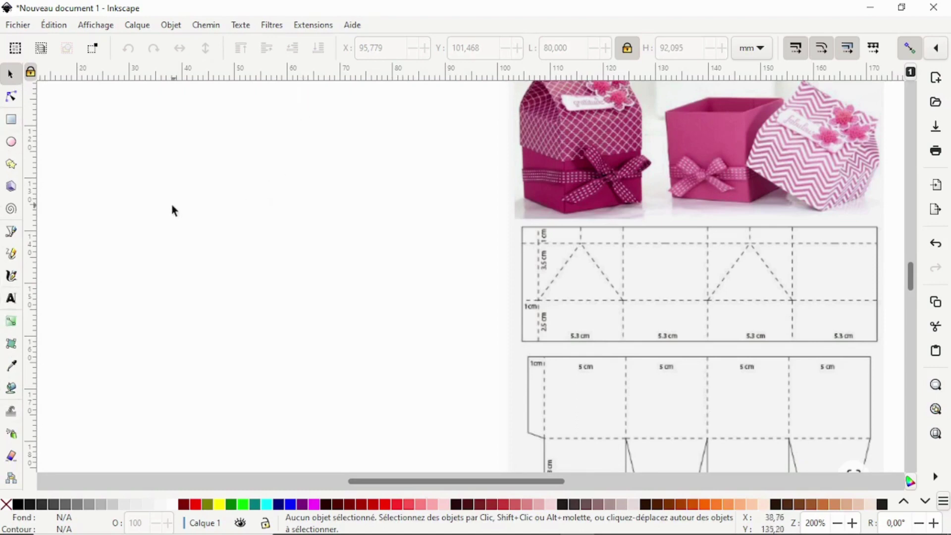
Draw a rectangle about 18.4 mm by 16.9 mm on the blank page beside the image, and undo a second, larger rectangle drawn next to it.
left_click(12, 119)
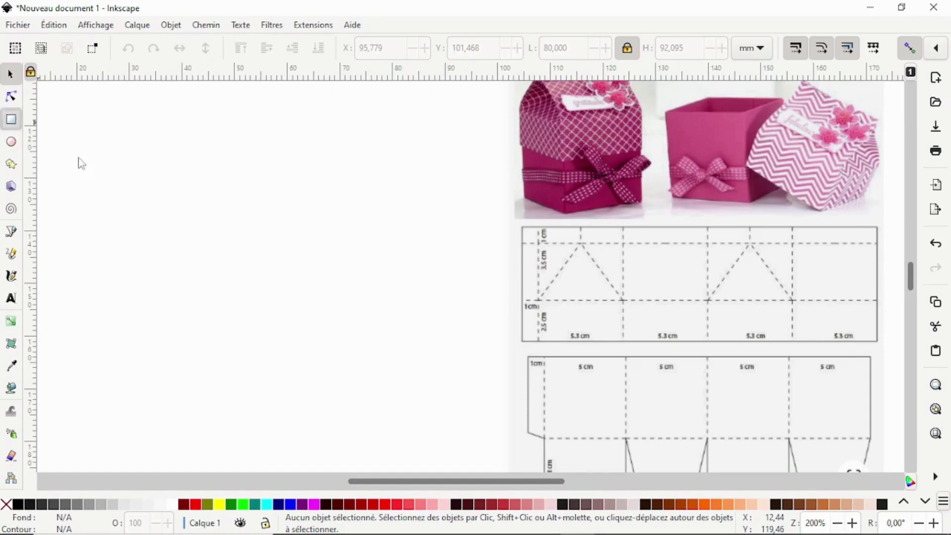
left_click_drag(143, 187, 240, 276)
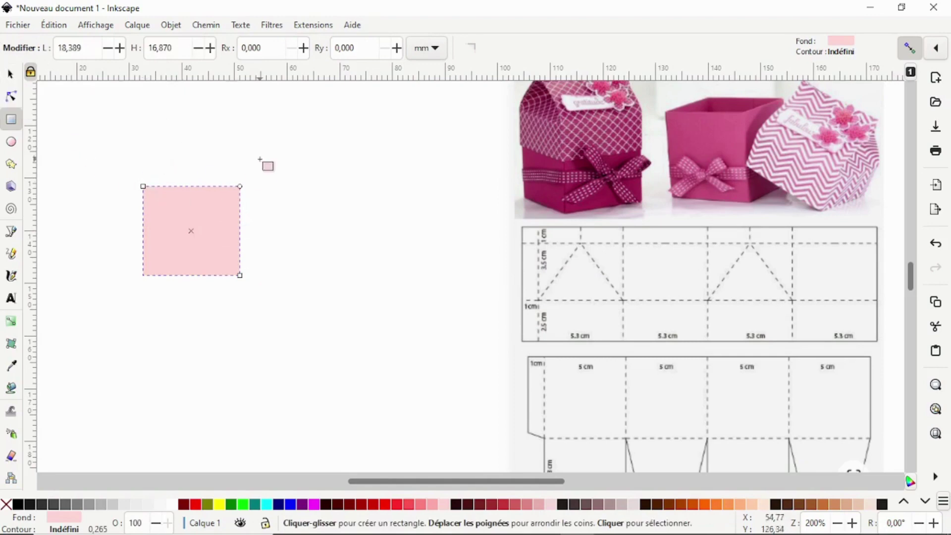
left_click_drag(261, 157, 451, 307)
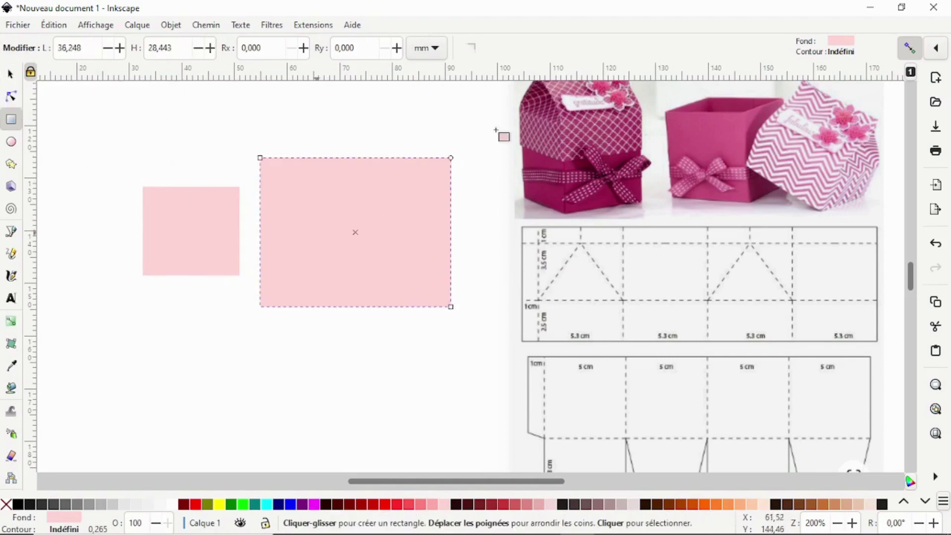
left_click(936, 245)
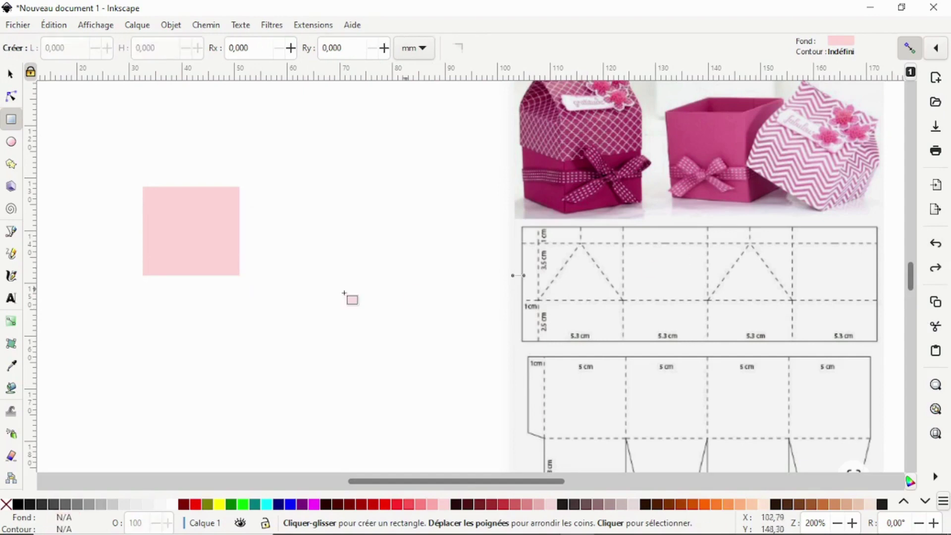
Select the rectangle and move it horizontally away from the image to about X 24.6 mm.
left_click(11, 75)
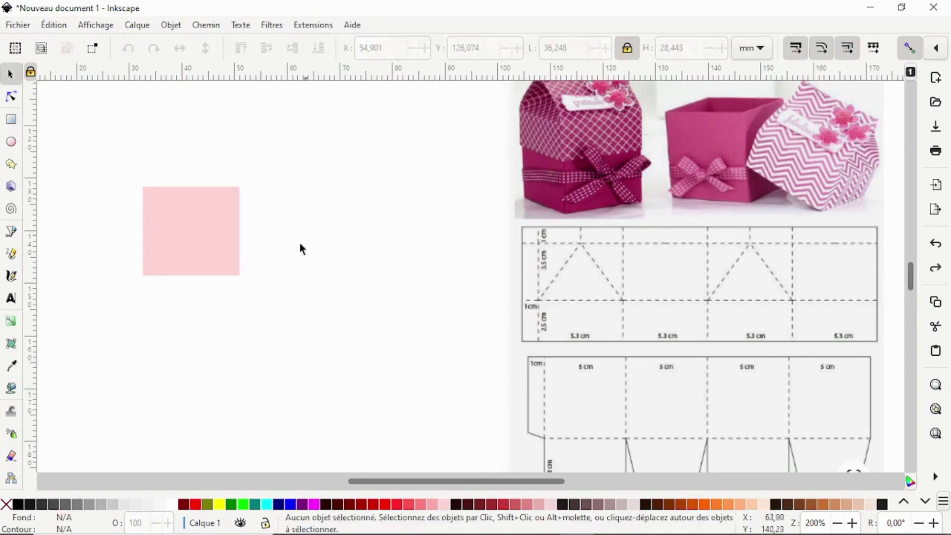
left_click(189, 201)
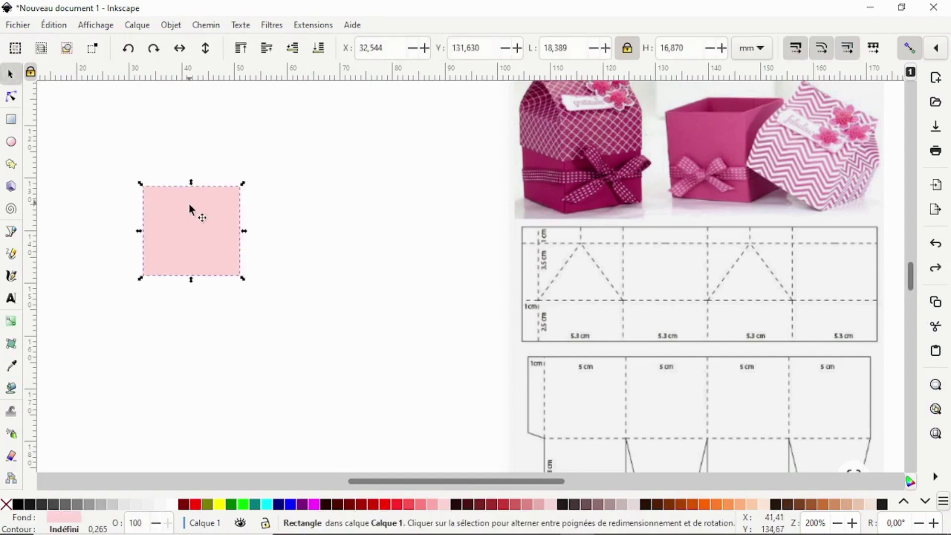
left_click_drag(189, 202, 146, 211)
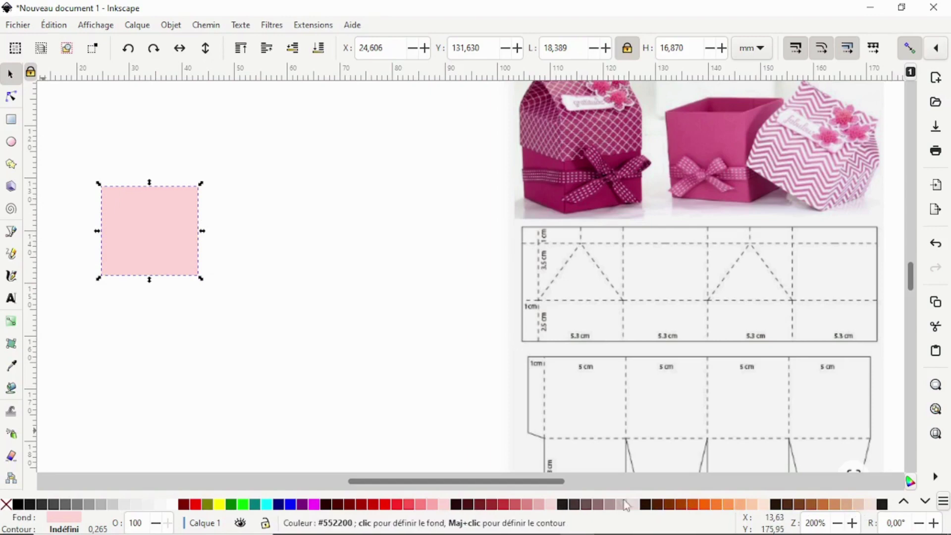
Try fills such as #AA0000, #00FFFF, #FF5555 and #FF8080 on the rectangle, and settle on the next lighter pink.
left_click(386, 506)
left_click(368, 506)
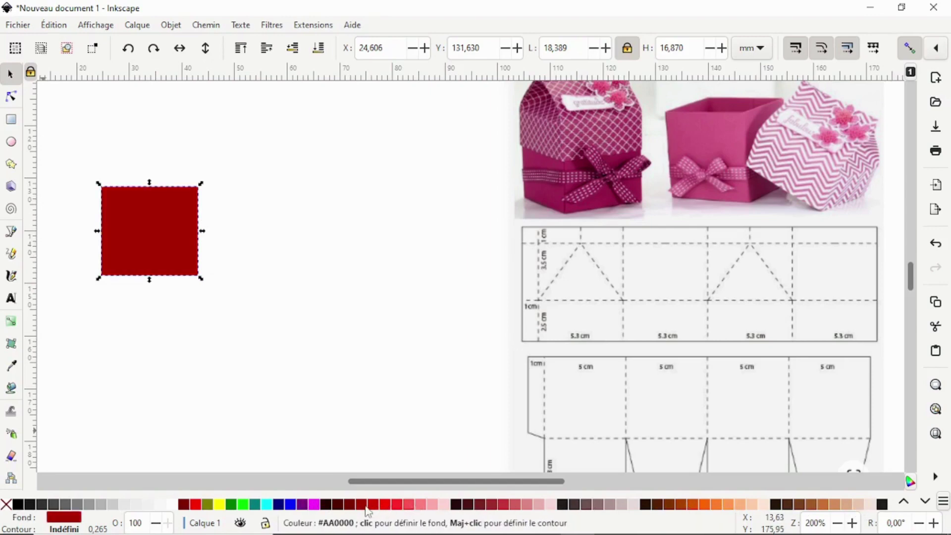
left_click(219, 505)
left_click(267, 505)
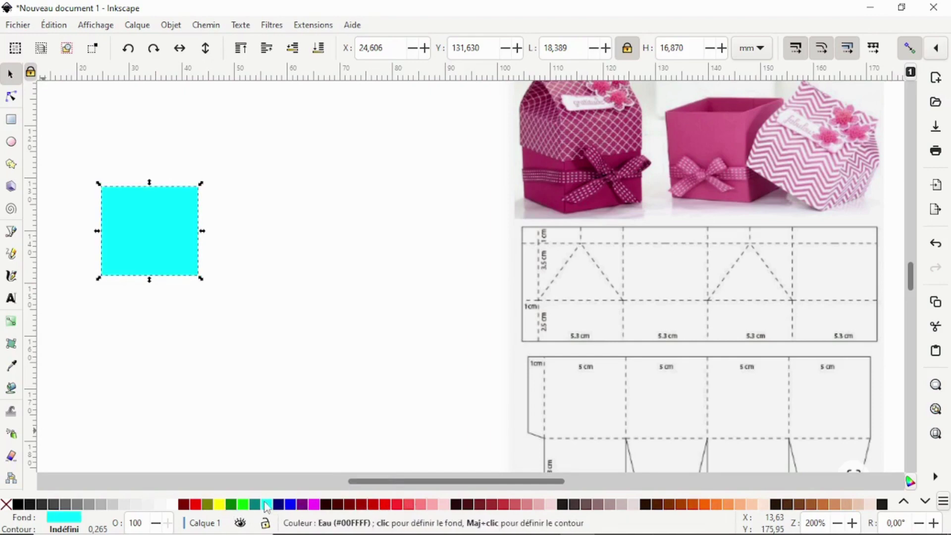
left_click(409, 505)
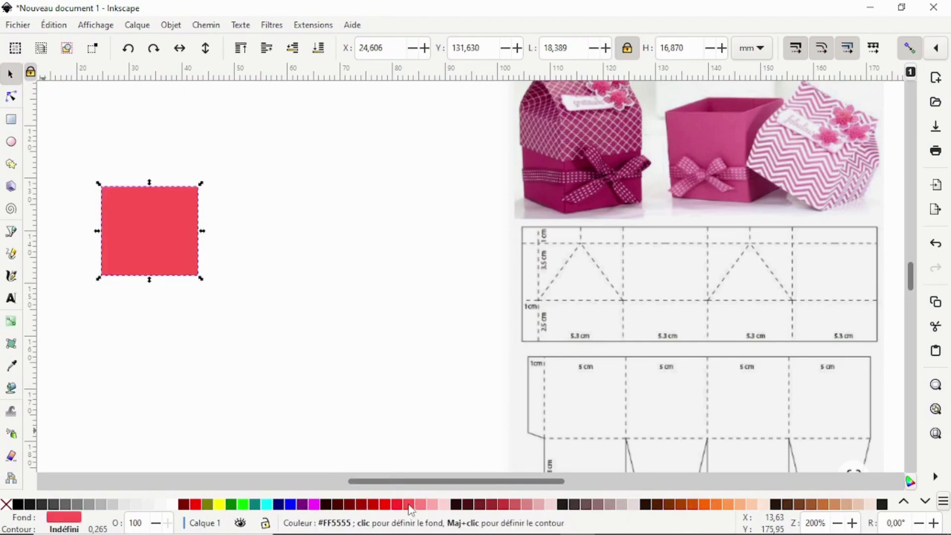
left_click(421, 506)
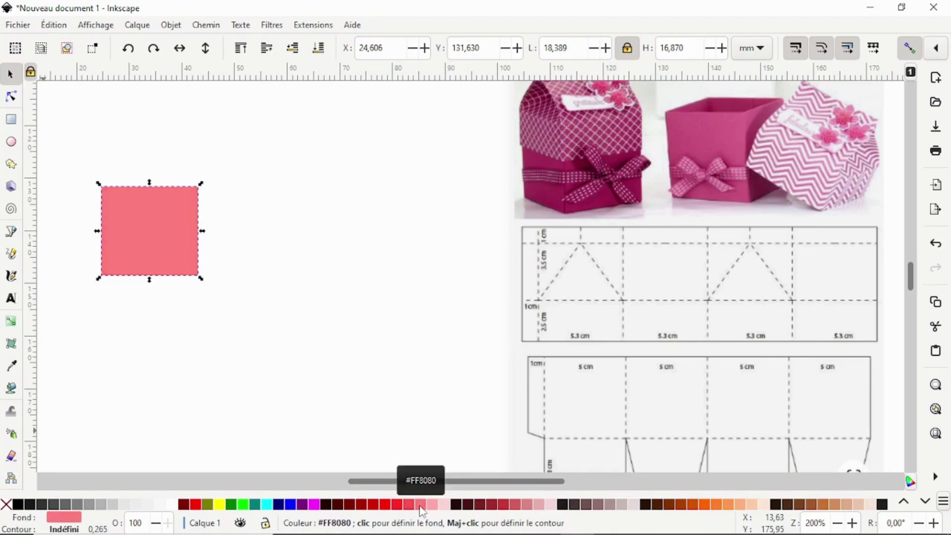
left_click(433, 505)
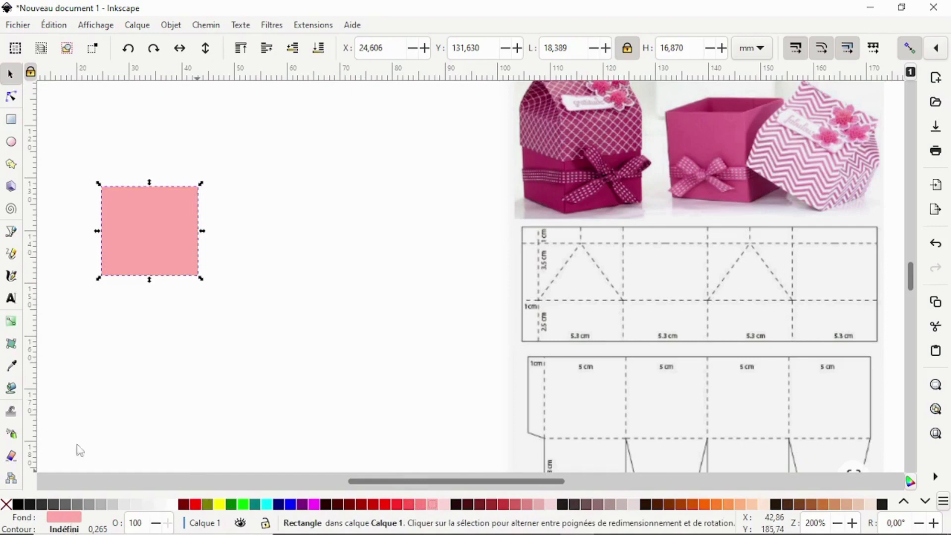
Try linear gradient, mesh, radial gradient and pattern paints on the rectangle's stroke, and finish with a flat black stroke.
left_click(132, 256)
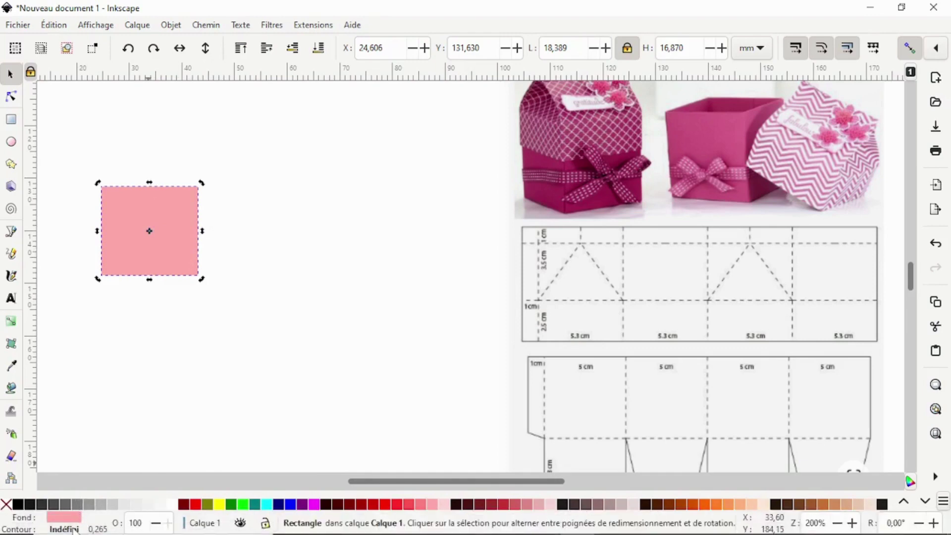
left_click(73, 529)
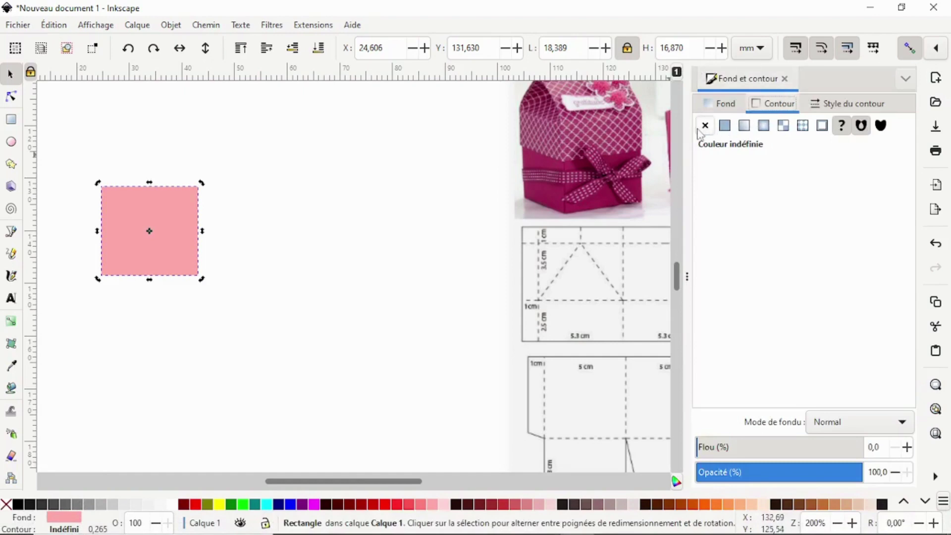
left_click(744, 128)
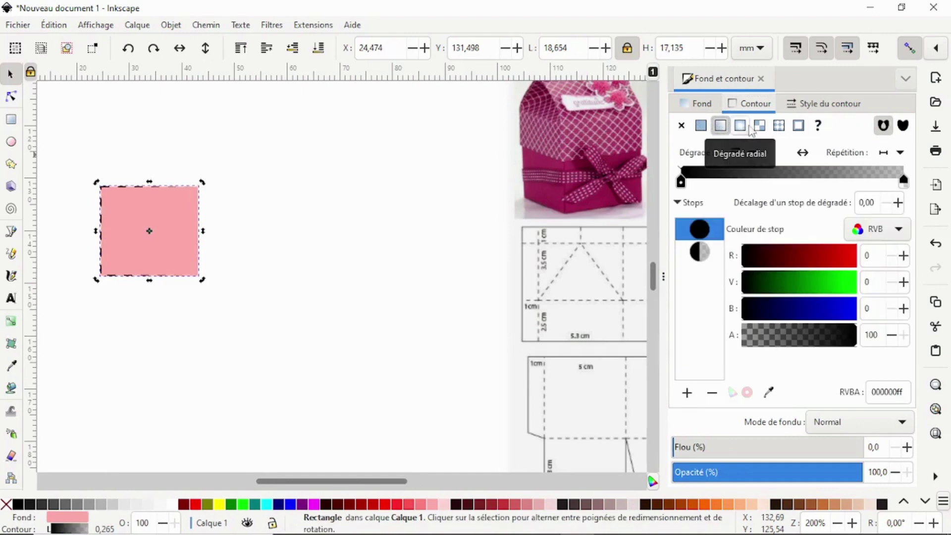
left_click(754, 130)
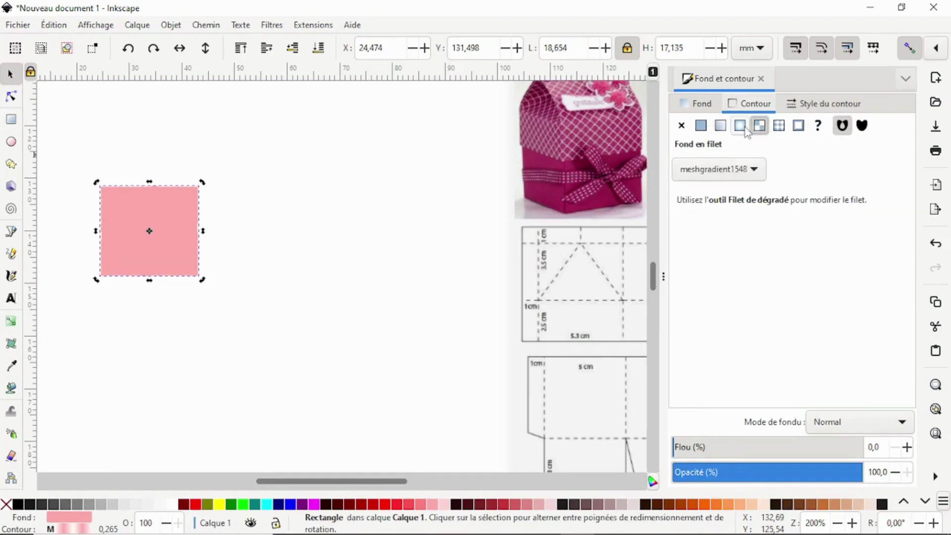
left_click(744, 129)
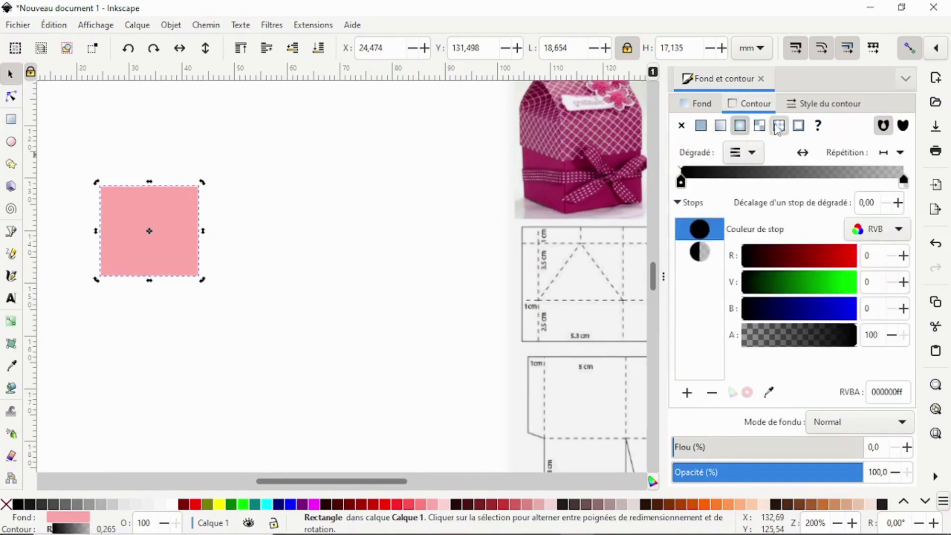
left_click(778, 126)
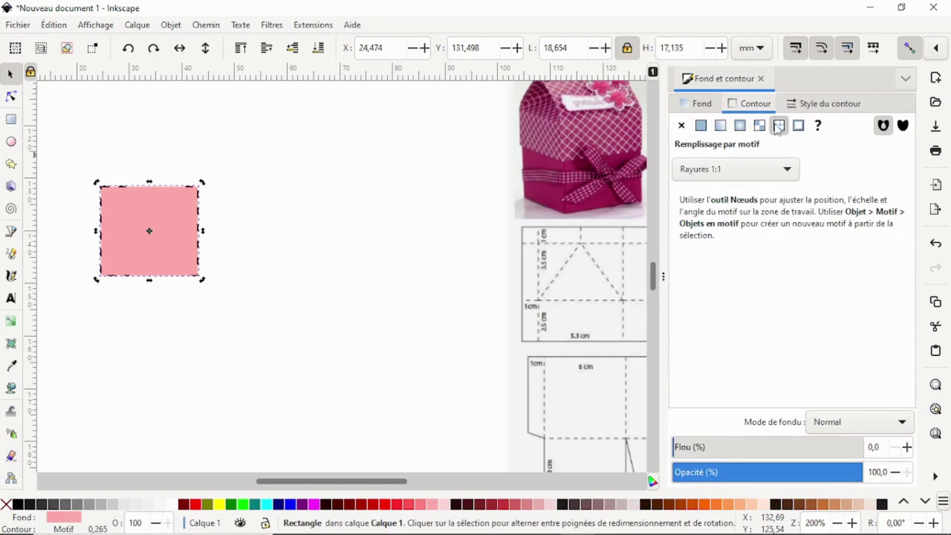
left_click(701, 125)
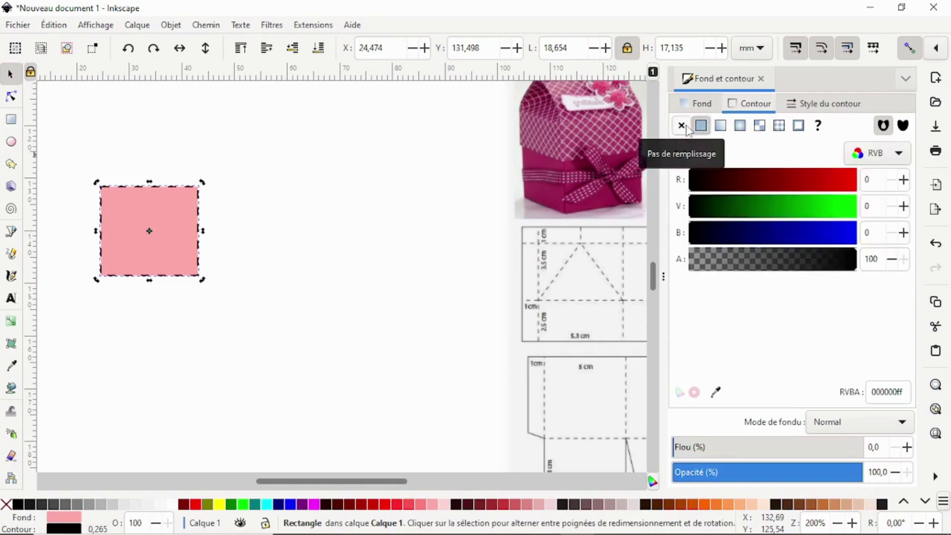
Change the rectangle's stroke to a solid continuous line with a width of 0.100 mm.
left_click(842, 102)
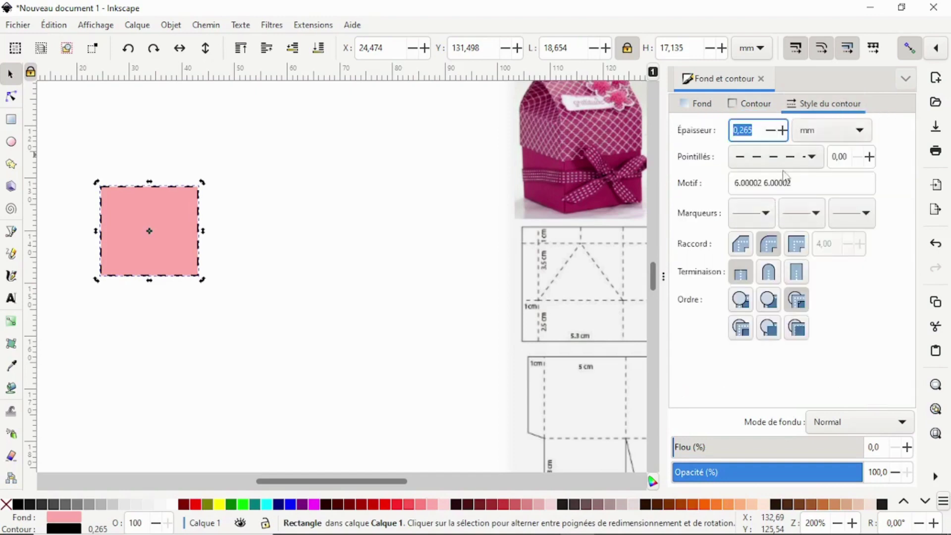
left_click(813, 160)
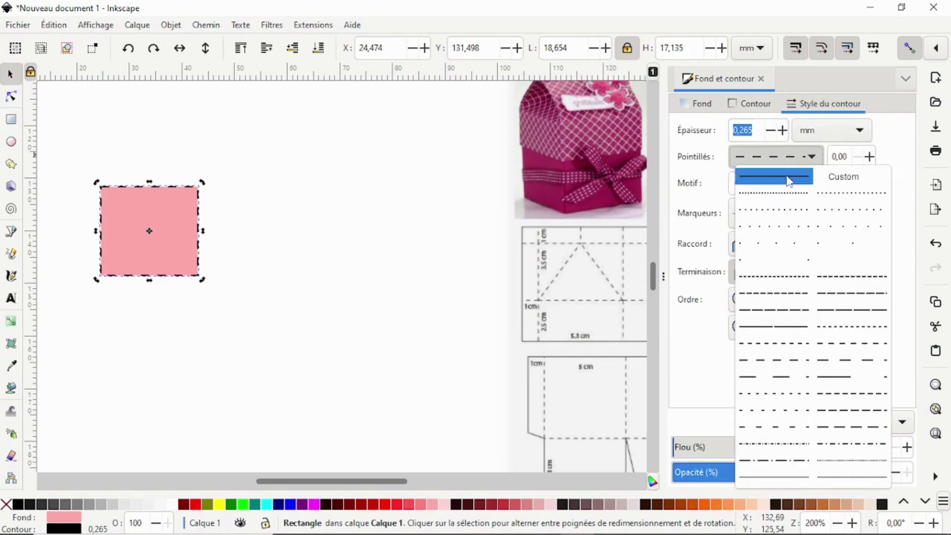
left_click(787, 176)
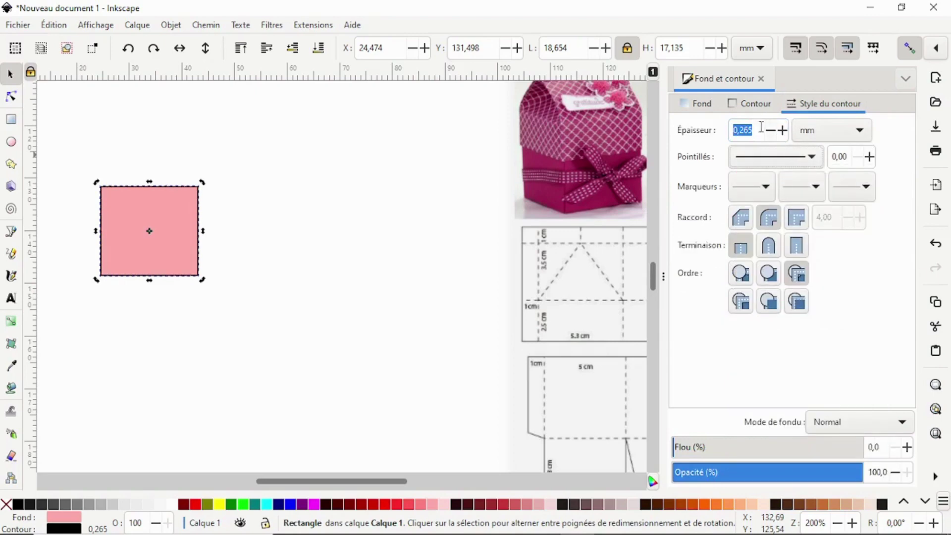
key("1")
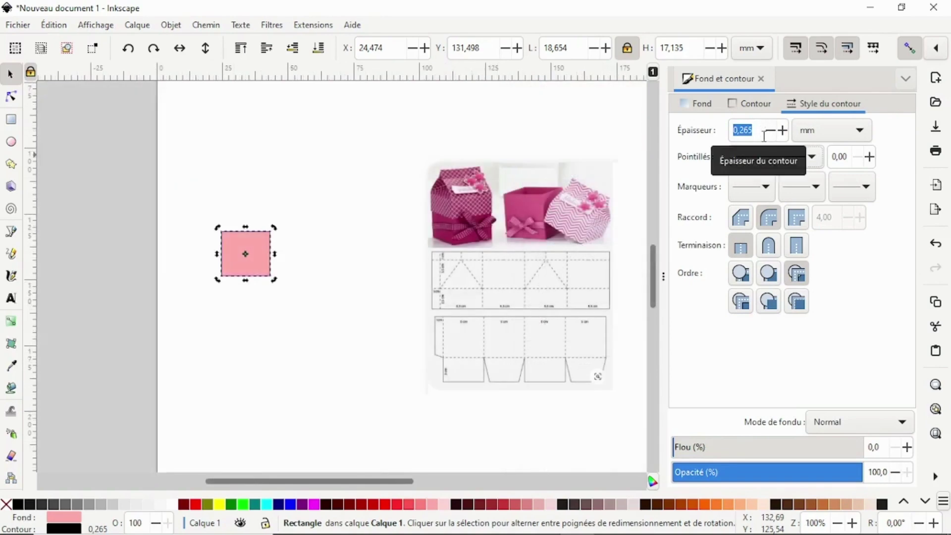
left_click(761, 133)
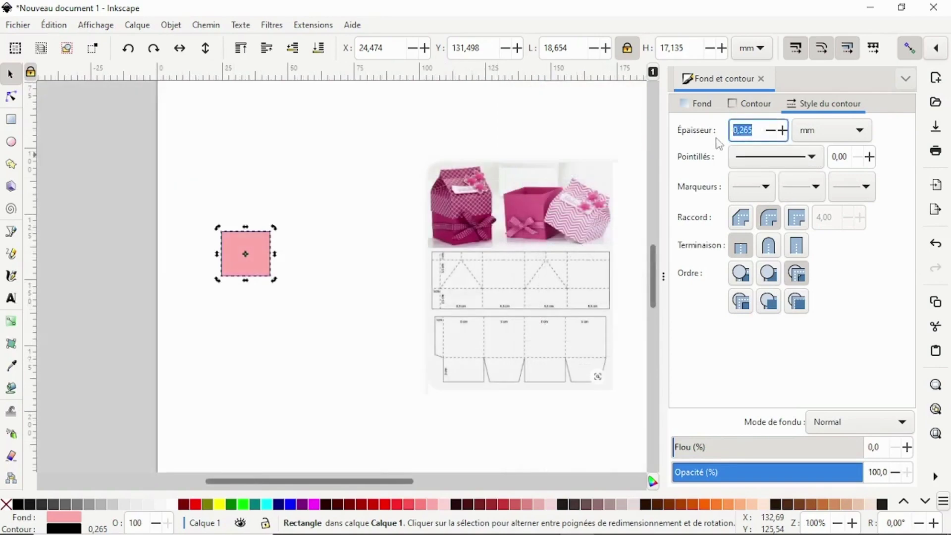
type("0,100")
key("Return")
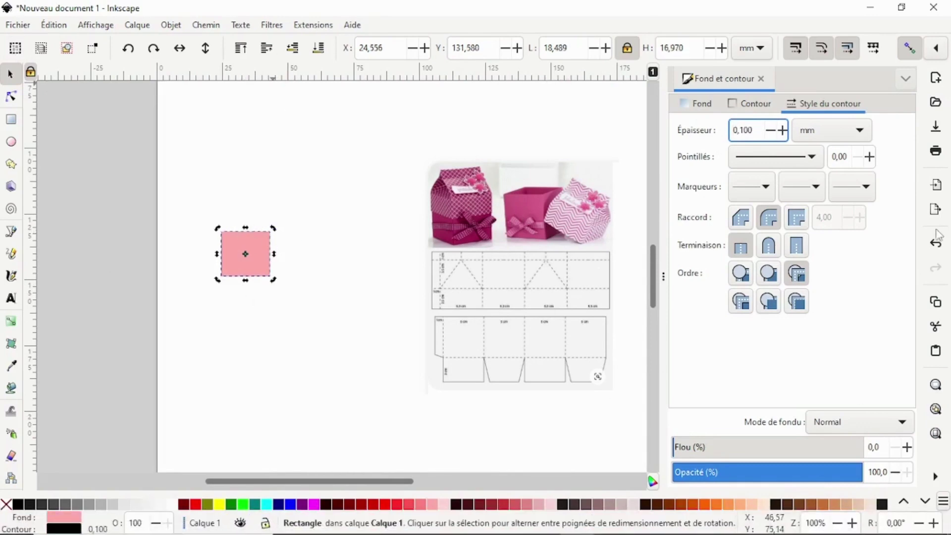
Move the pink rectangle closer to the gift box image, to about X 56.4 mm and Y 118.1 mm.
left_click(97, 25)
mouse_move(120, 53)
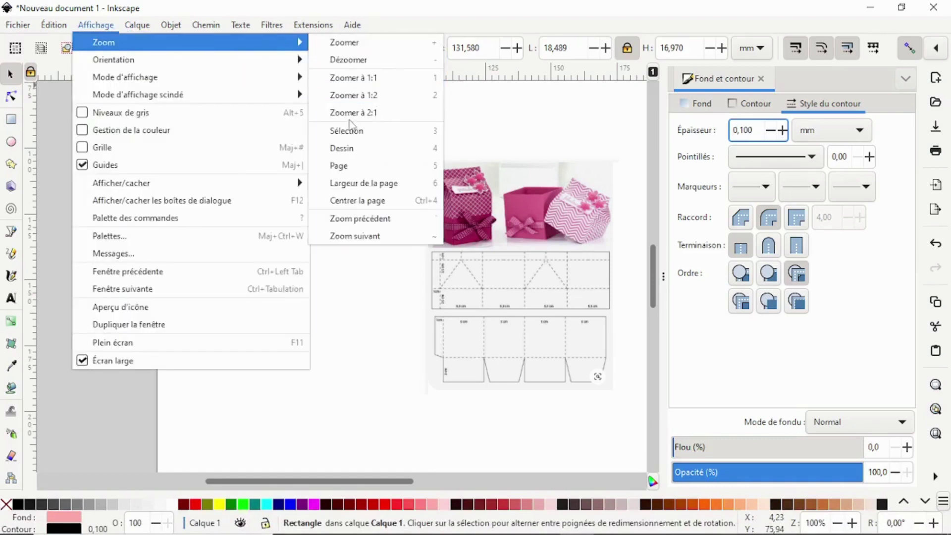
left_click(352, 112)
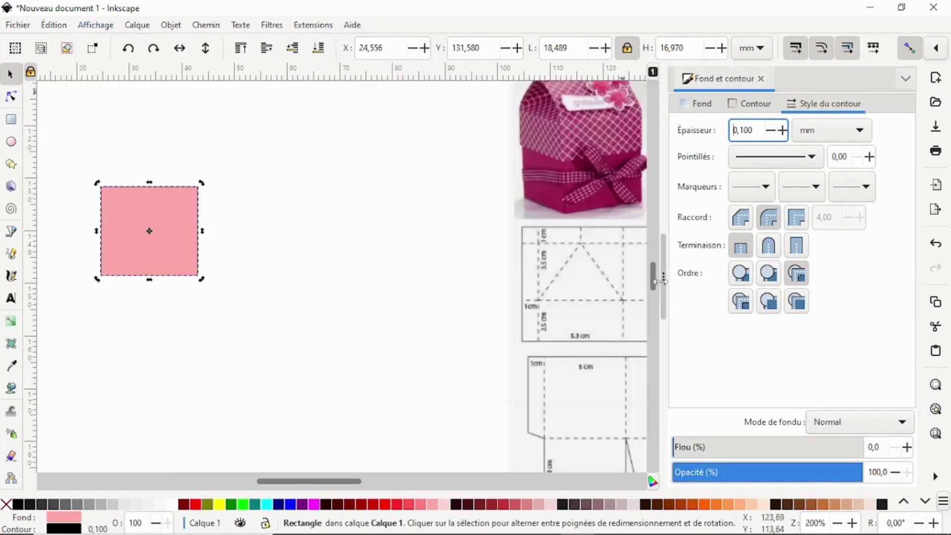
scroll(654, 277, "up", 2)
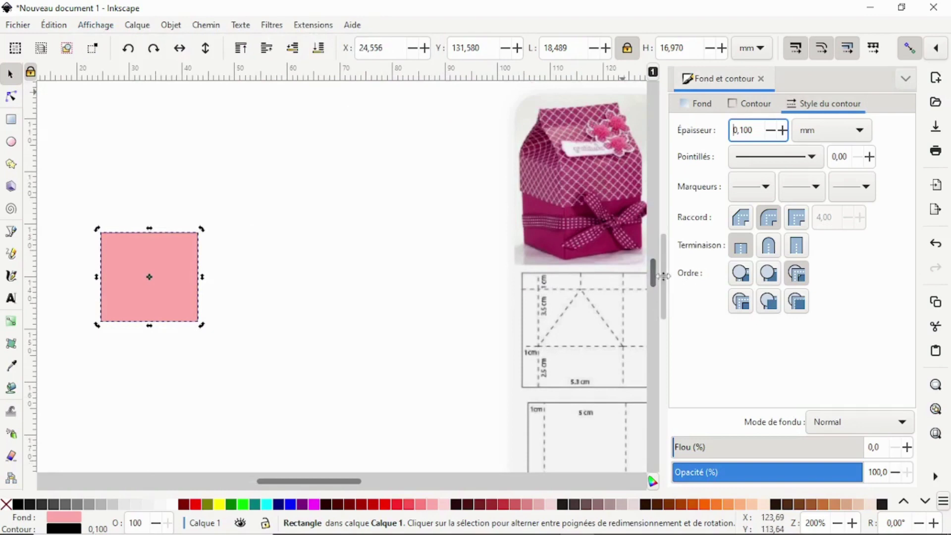
left_click_drag(664, 272, 788, 268)
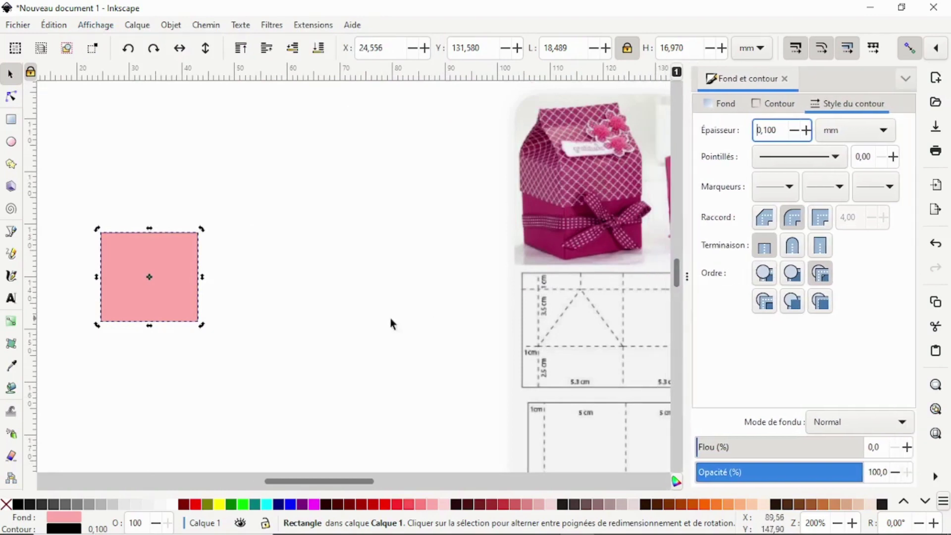
key("Escape")
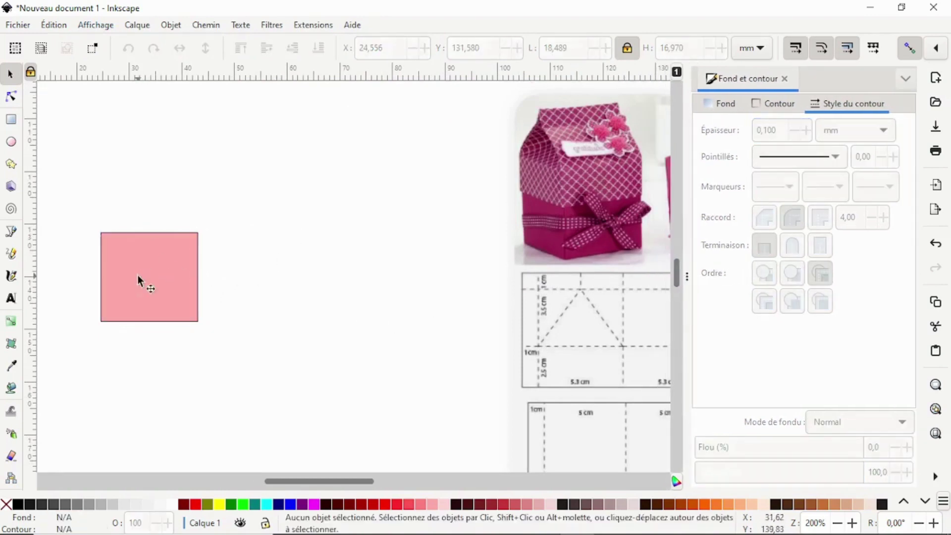
left_click_drag(138, 280, 306, 222)
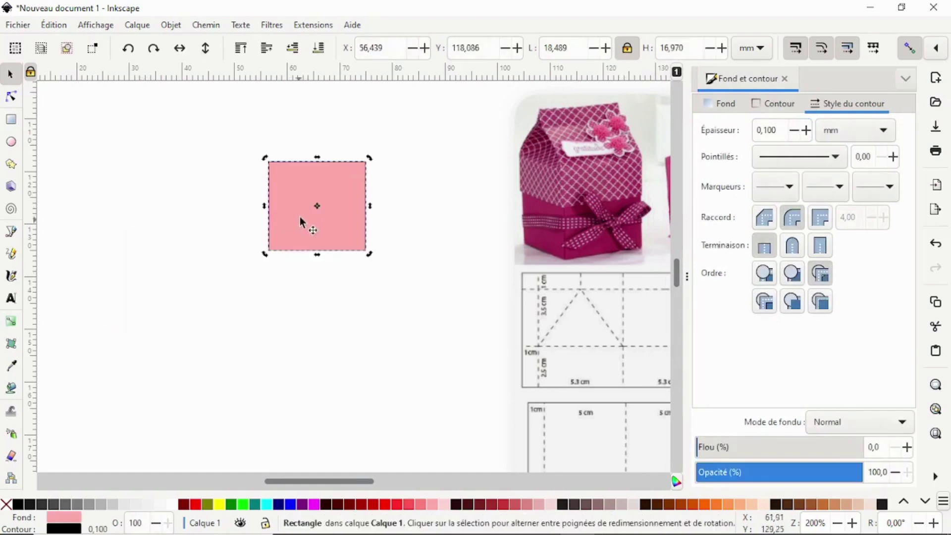
left_click(208, 293)
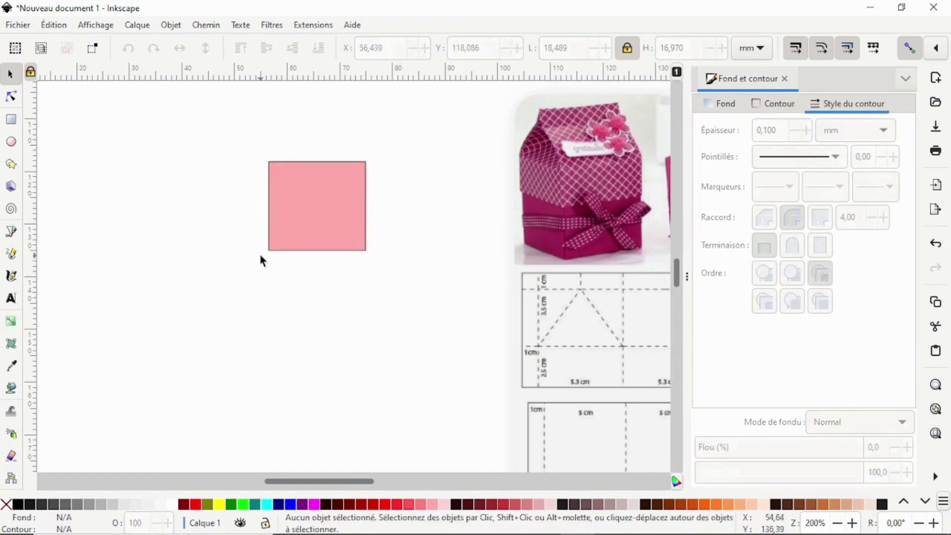
left_click(332, 216)
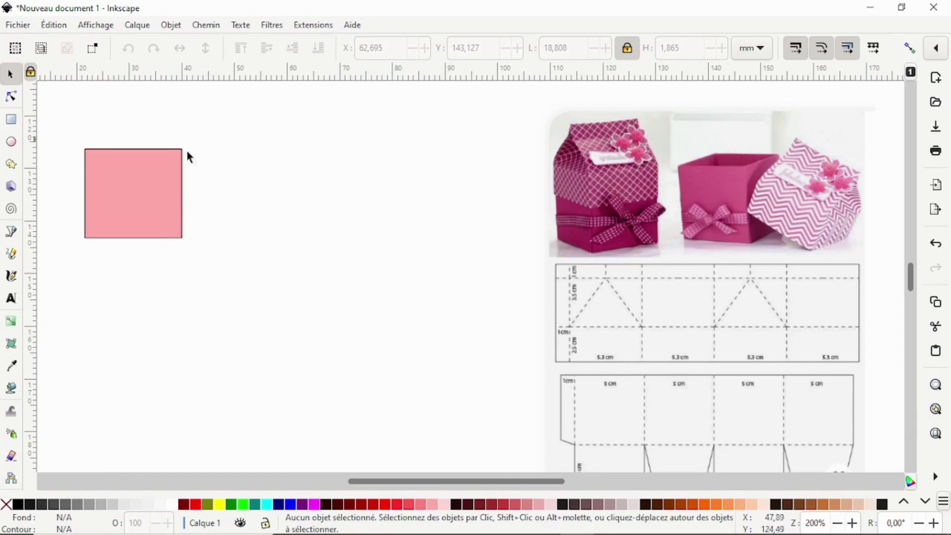
Draw a straight horizontal line about 13 mm long over the upper edge of the lower template's first 5 cm panel.
left_click(13, 232)
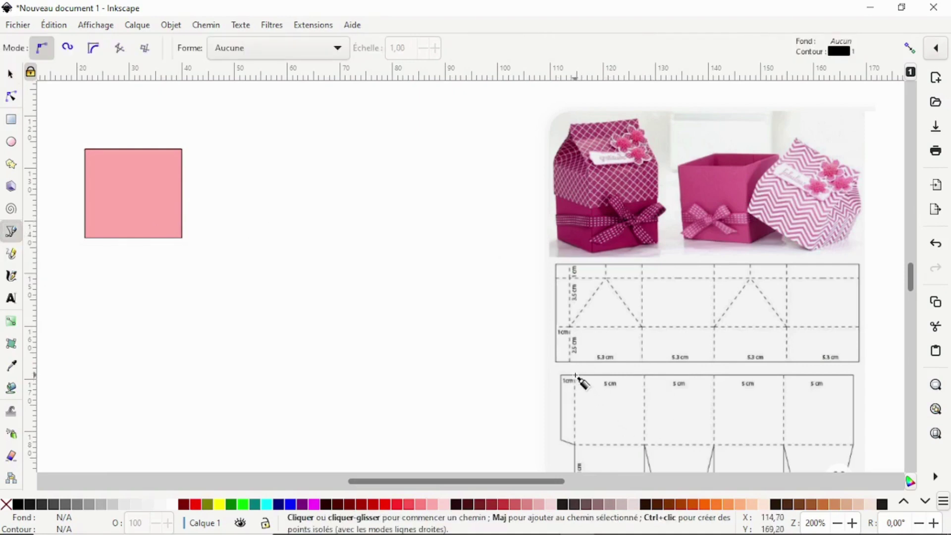
left_click_drag(576, 376, 644, 377)
key("Return")
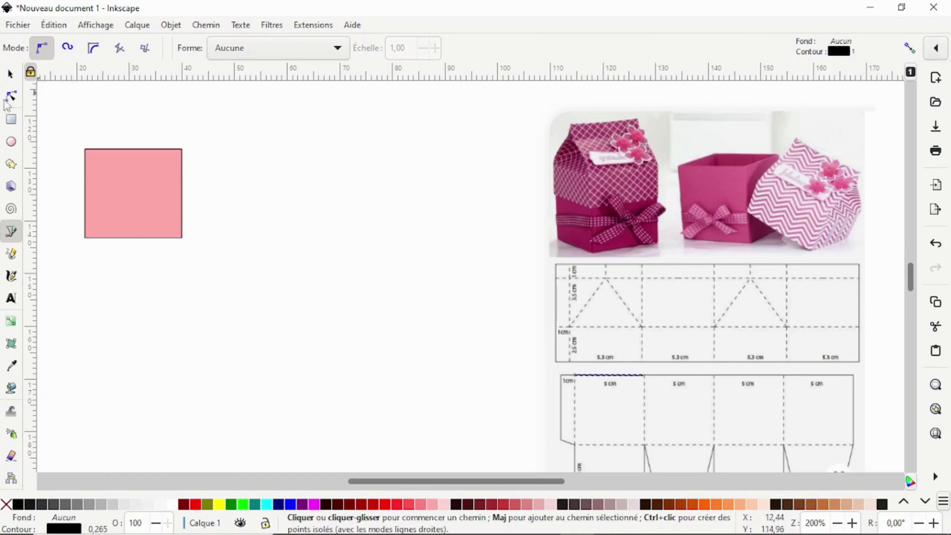
Rotate the drawn line 90° clockwise, move it to the blank area beside the image, and delete it.
left_click(13, 78)
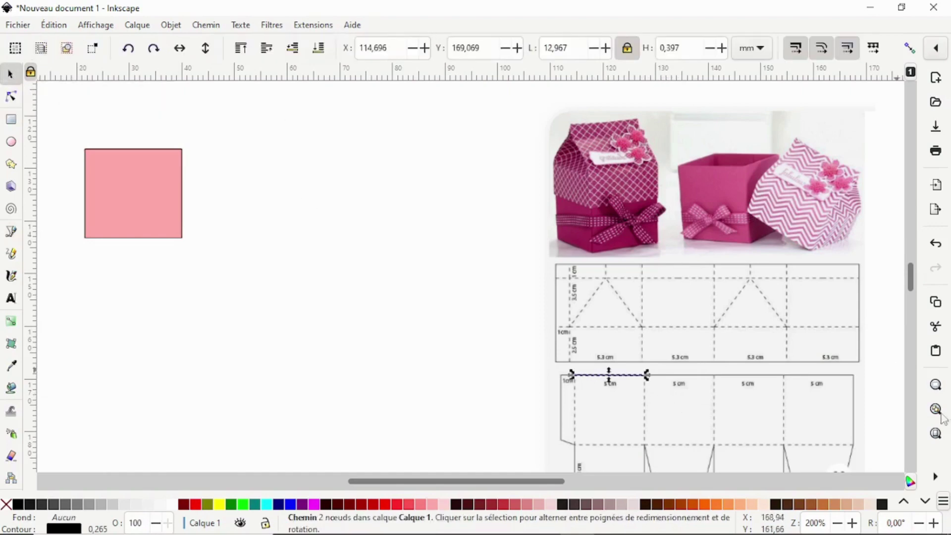
left_click(154, 48)
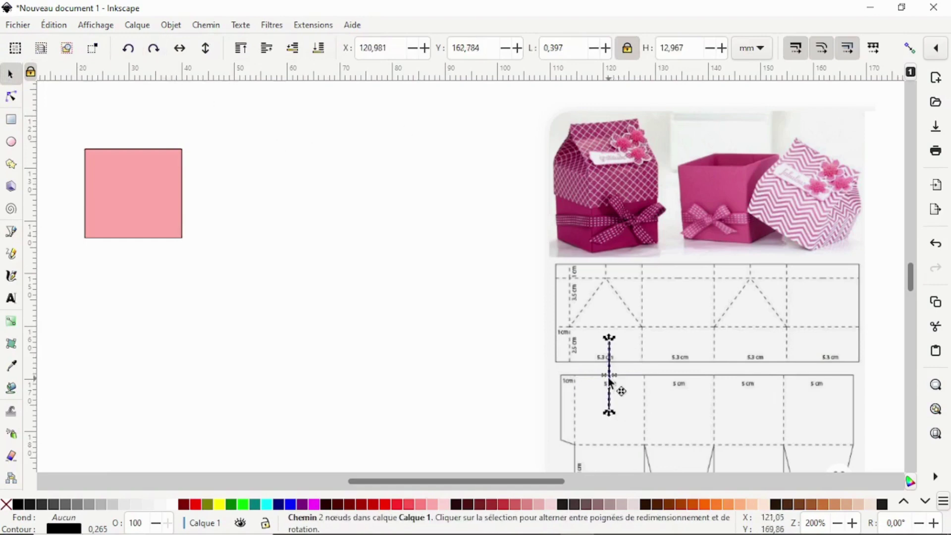
left_click_drag(616, 385, 431, 324)
key("Delete")
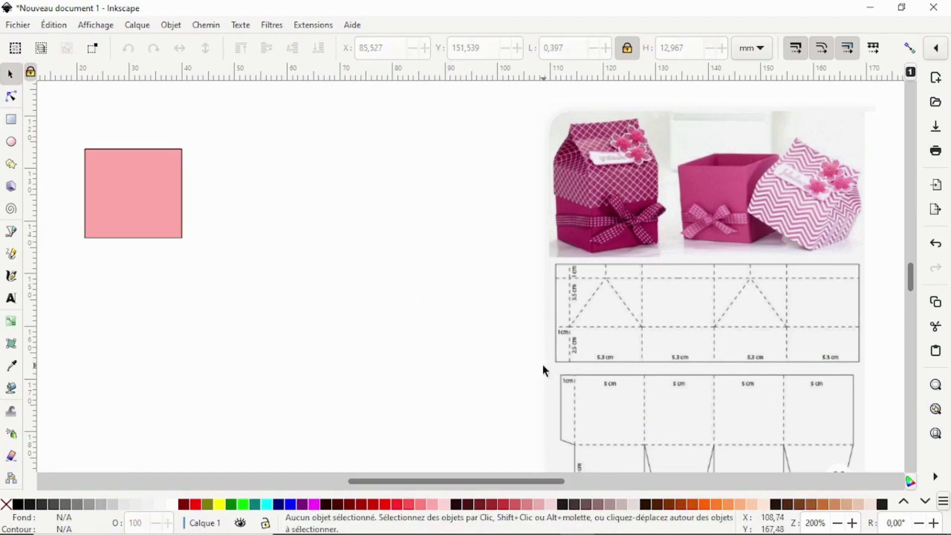
Switch the pink rectangle's size units to cm, unlock its proportions, and set its width and height to 5 cm.
left_click(121, 203)
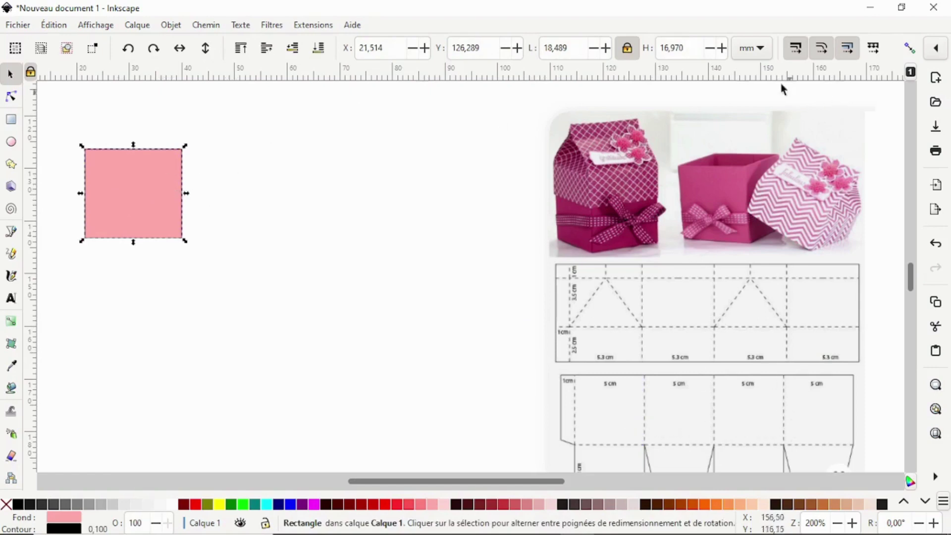
left_click(765, 51)
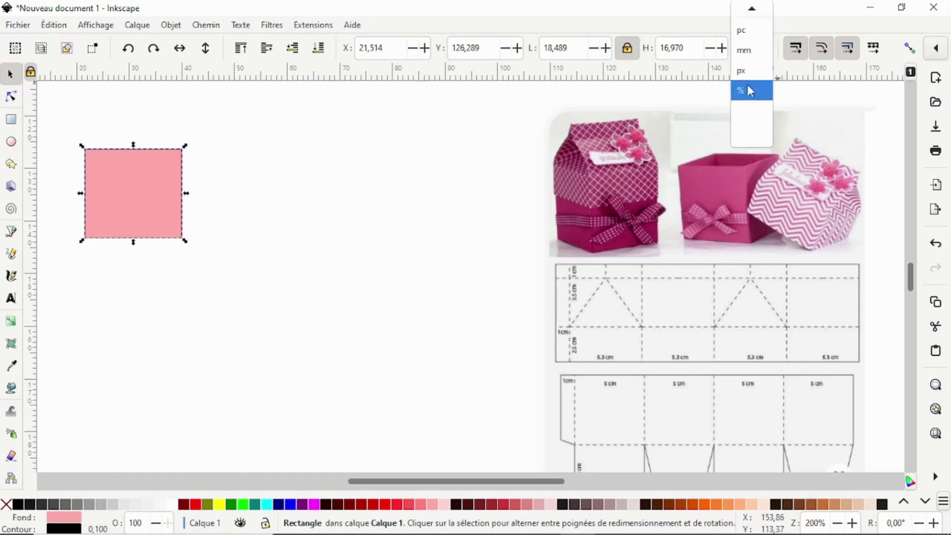
left_click(753, 19)
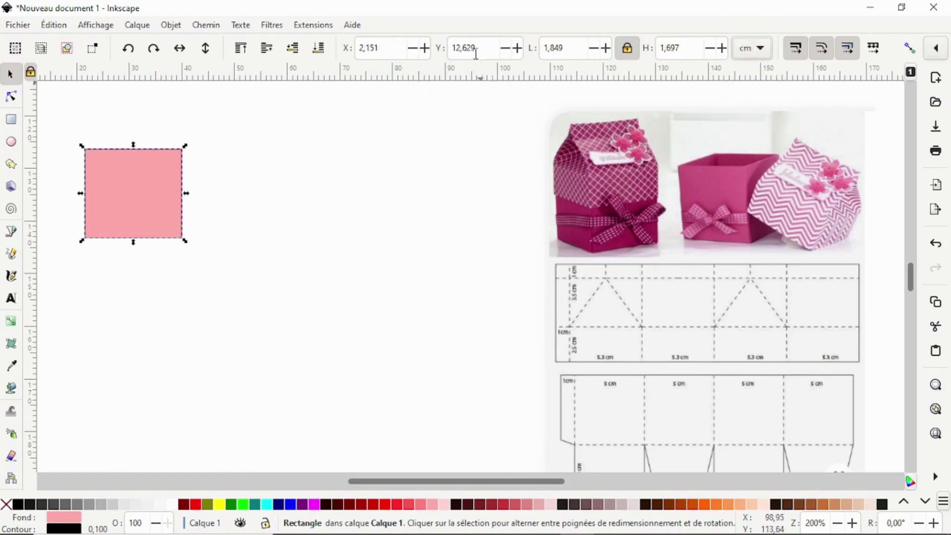
left_click(626, 50)
left_click(586, 54)
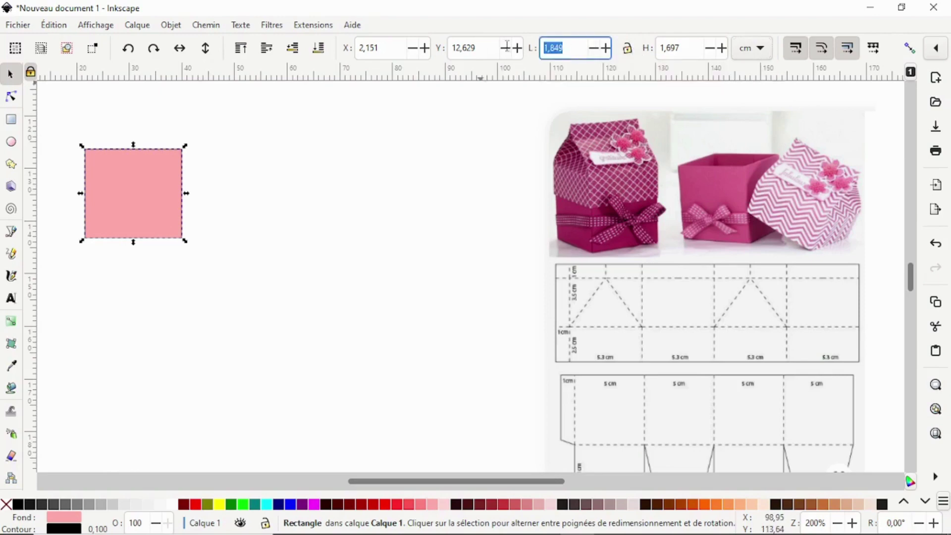
type("5")
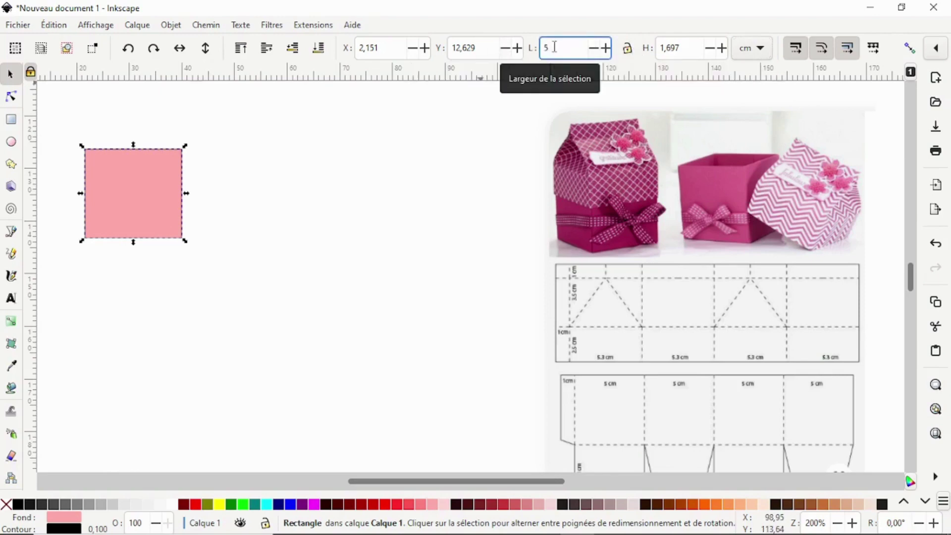
key("Tab")
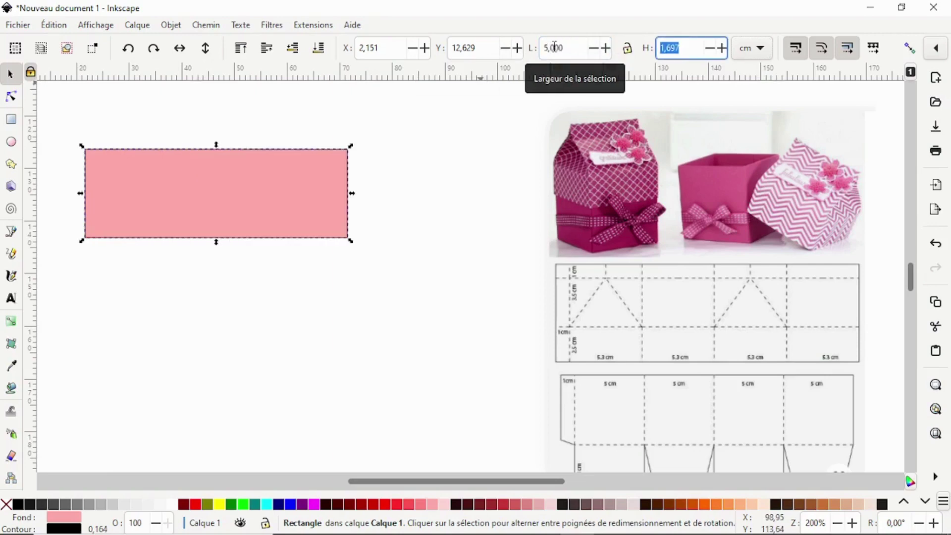
type("5")
key("Return")
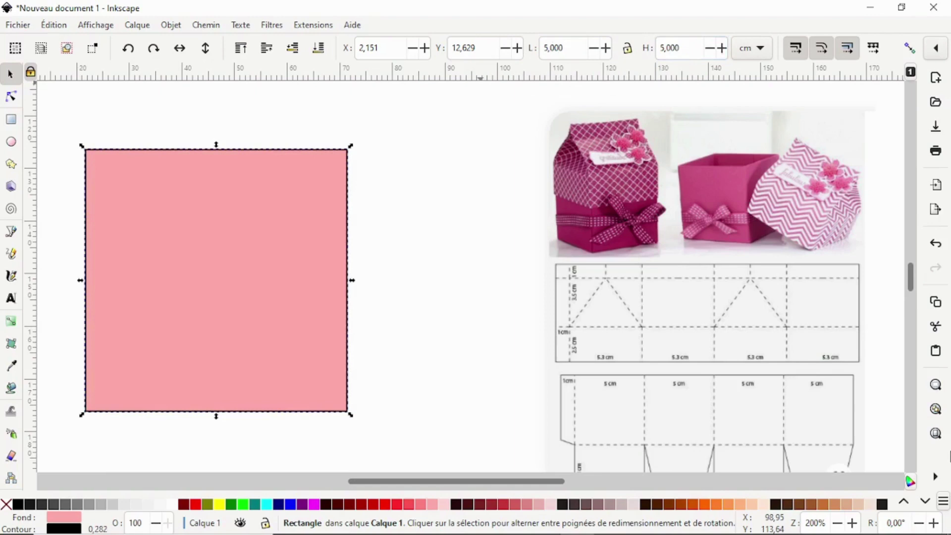
Enlarge the template image proportionally to about 12.35 cm wide and 14.22 cm high.
left_click(838, 526)
left_click(838, 526)
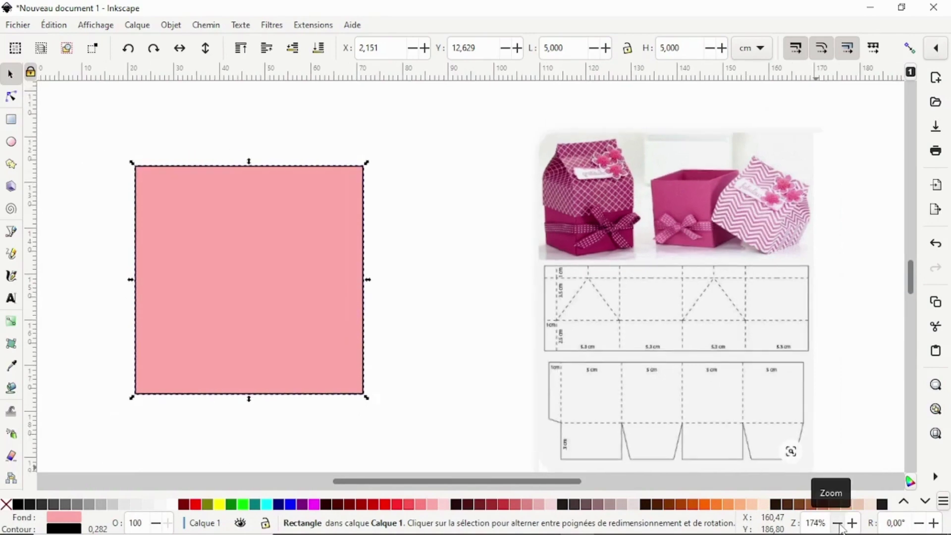
left_click(839, 527)
left_click(99, 30)
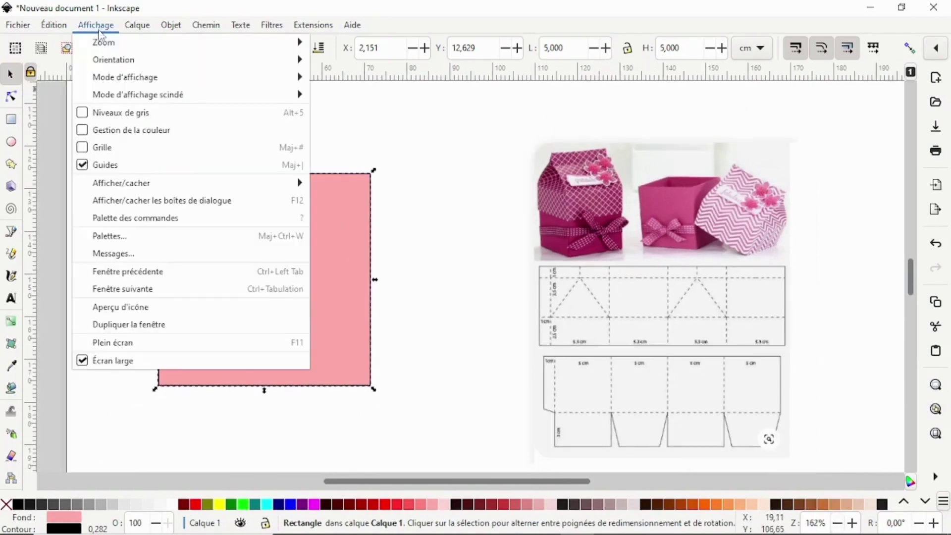
mouse_move(107, 44)
left_click(399, 101)
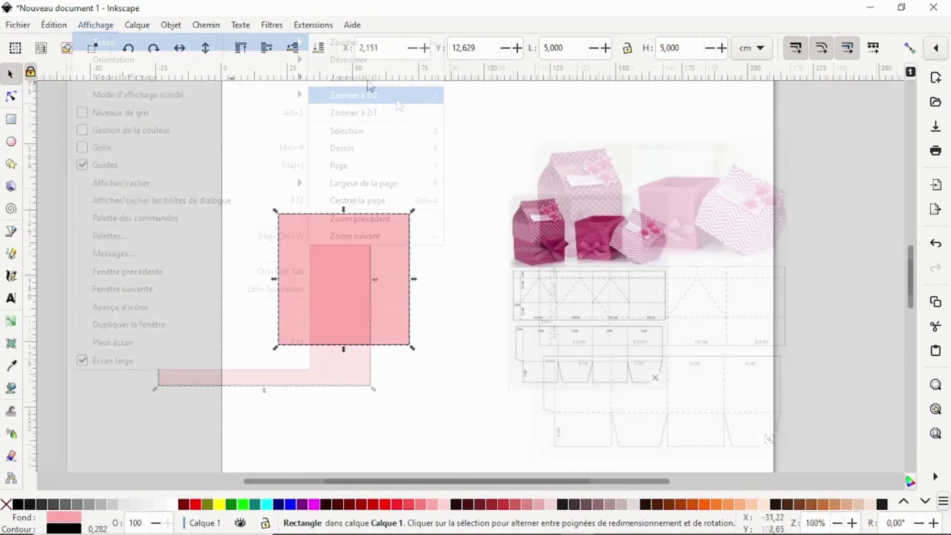
left_click(597, 290)
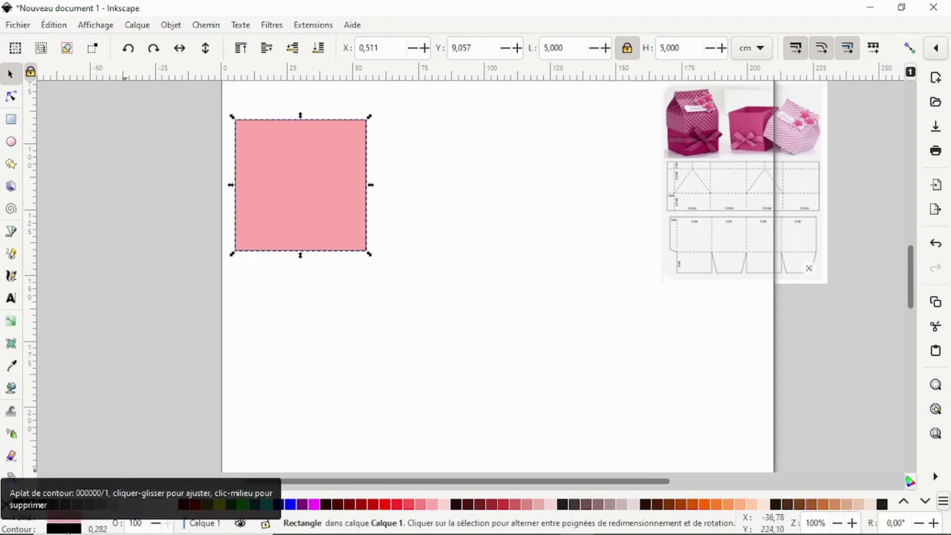
left_click(798, 256)
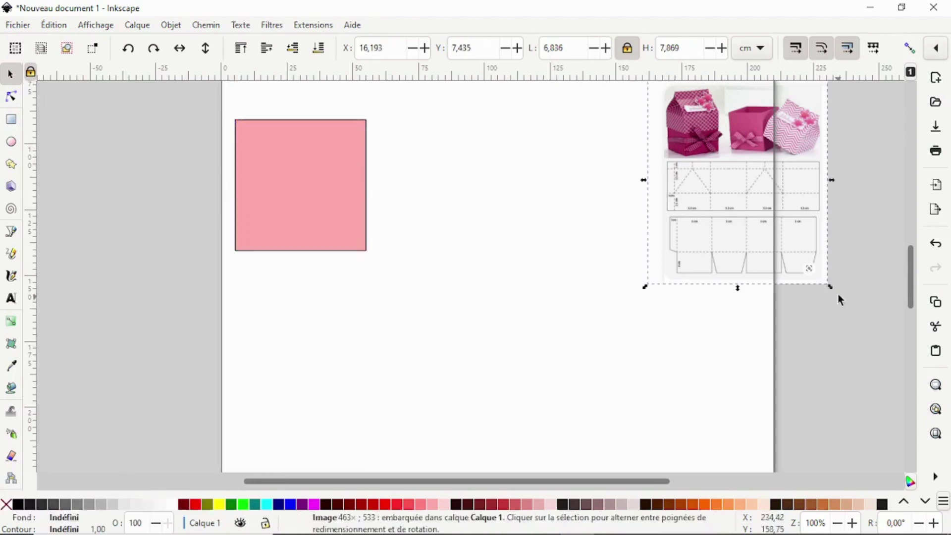
left_click_drag(833, 290, 877, 357)
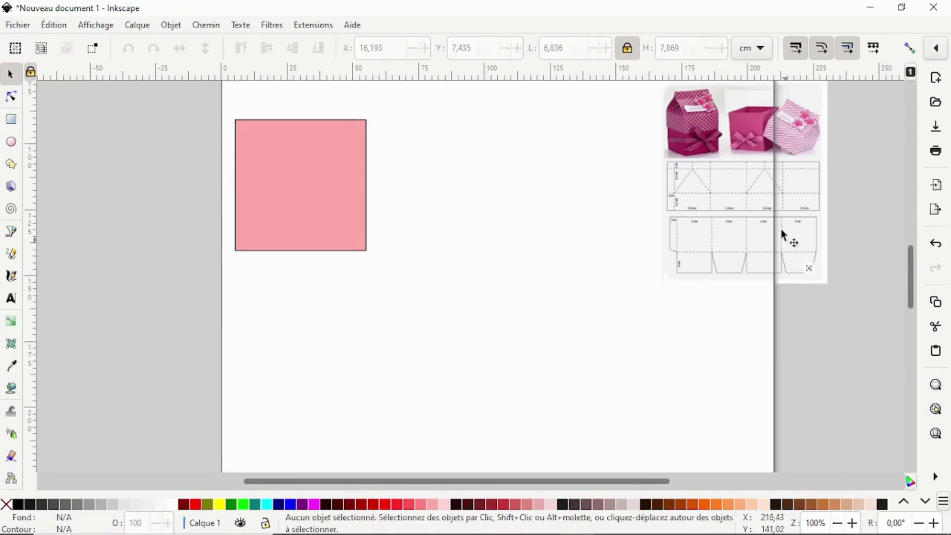
left_click(789, 240)
left_click_drag(829, 288, 864, 454)
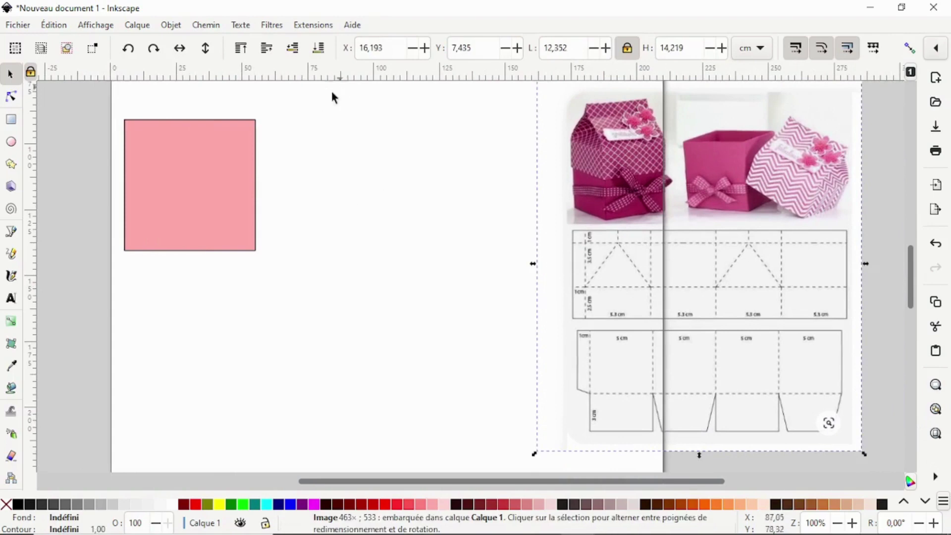
Duplicate the 5 cm square and place the duplicate beside the original at about X 6.36 cm, Y 9.64 cm.
left_click(166, 163)
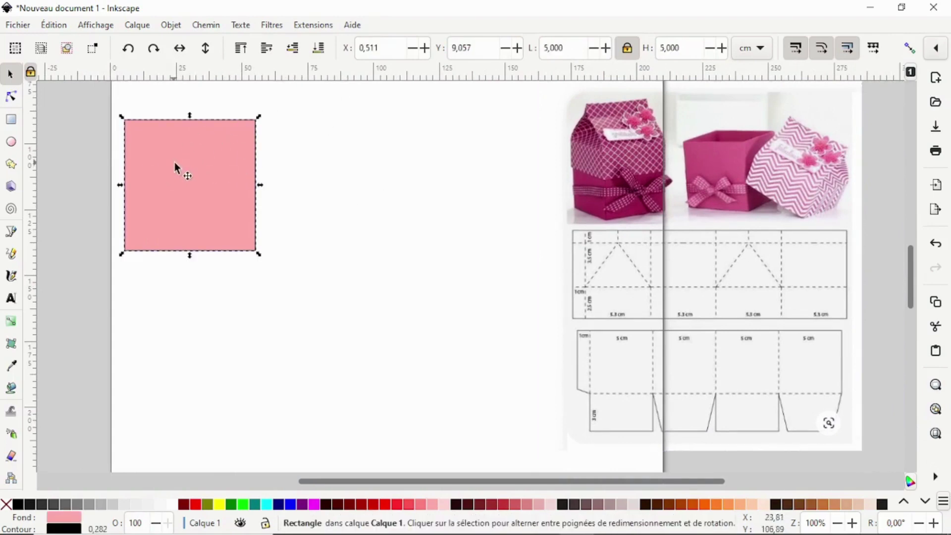
left_click(203, 183)
right_click(203, 183)
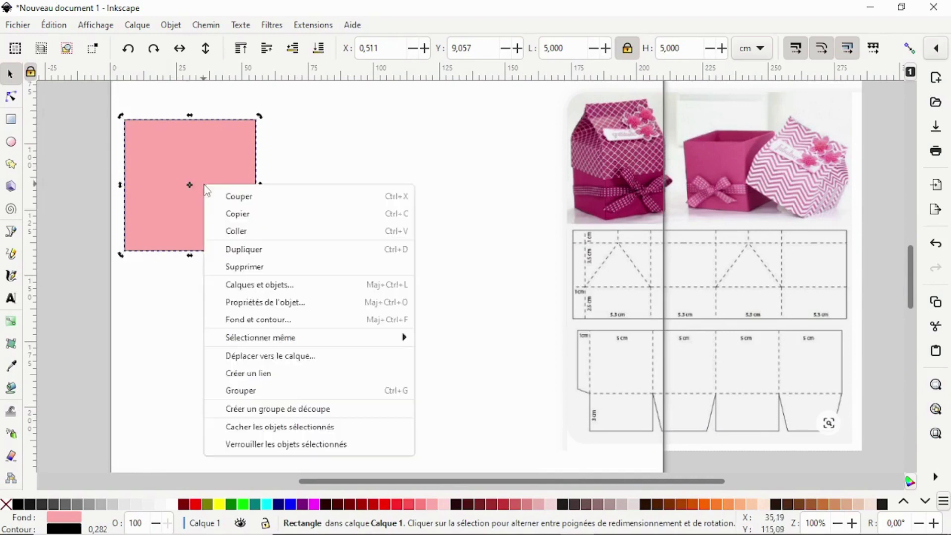
left_click(251, 253)
left_click_drag(191, 187, 360, 201)
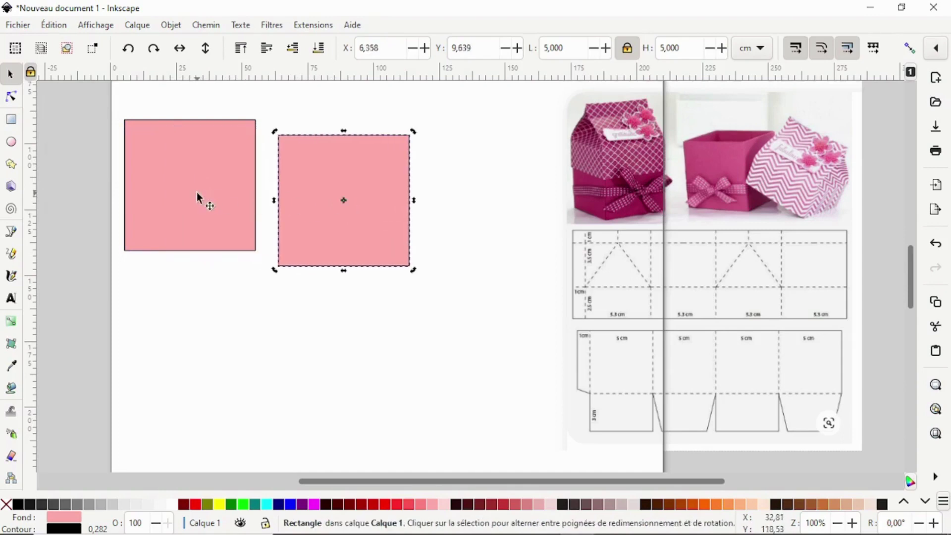
Copy the original square and paste the copy into the empty area below, at about X 2.95 cm, Y 16.42 cm.
left_click(198, 196)
right_click(197, 192)
left_click(240, 220)
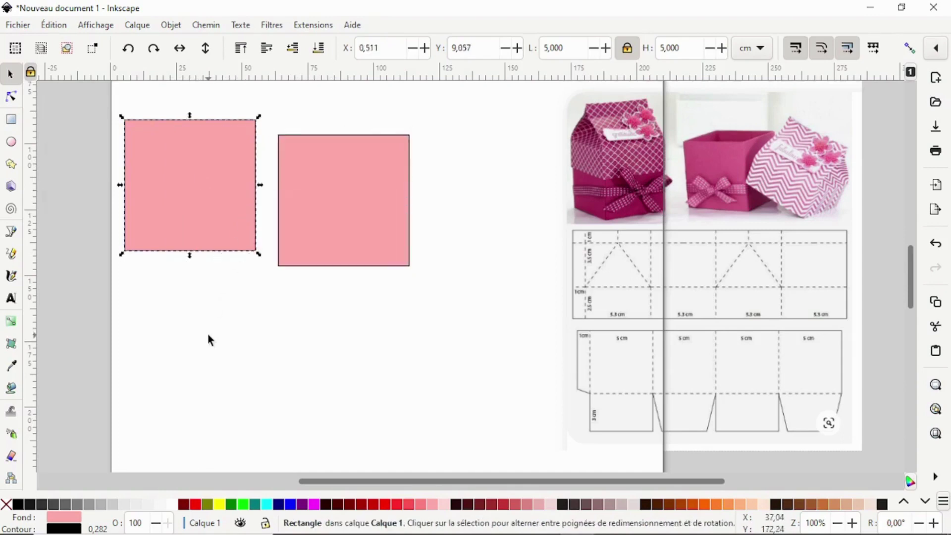
left_click(208, 333)
right_click(209, 334)
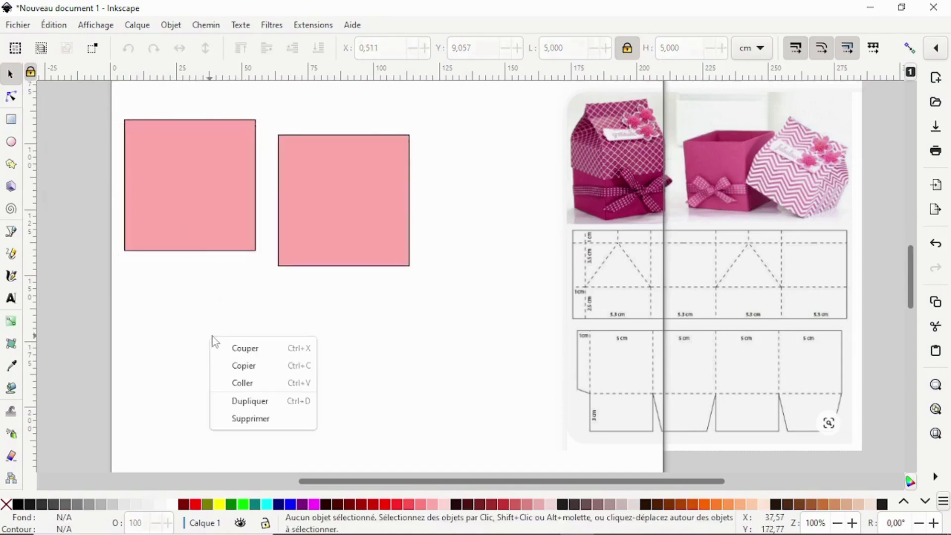
left_click(254, 380)
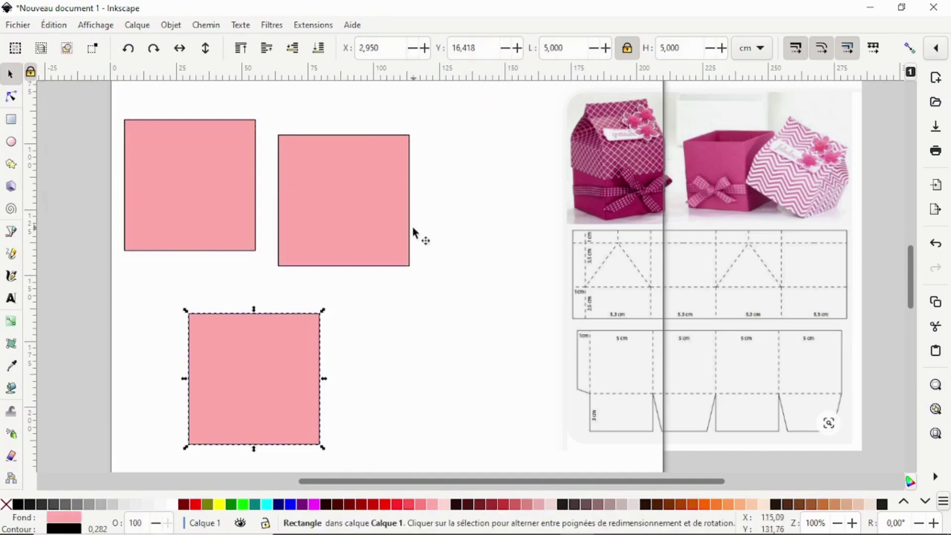
Move the duplicated square nearer to the original, to about X 5.80 cm and Y 9.11 cm.
left_click(359, 222)
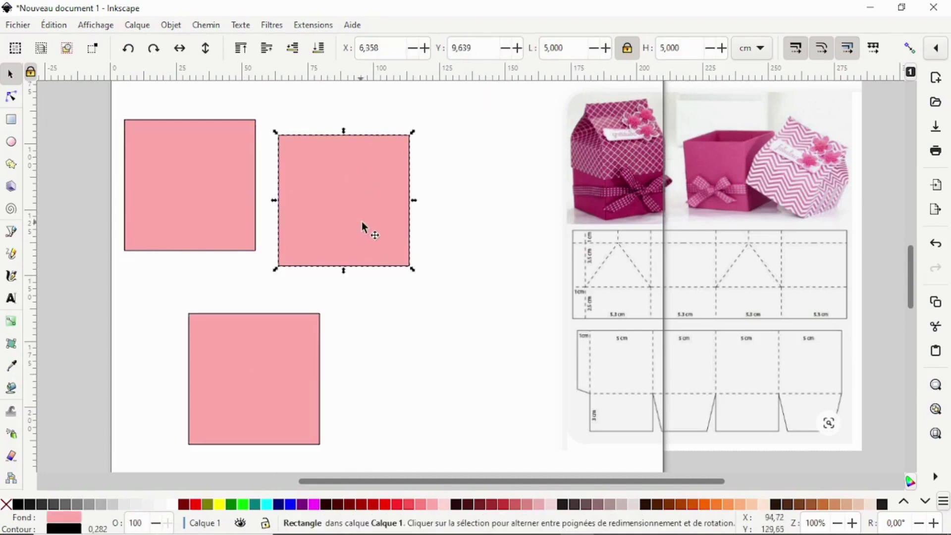
left_click_drag(361, 222, 346, 207)
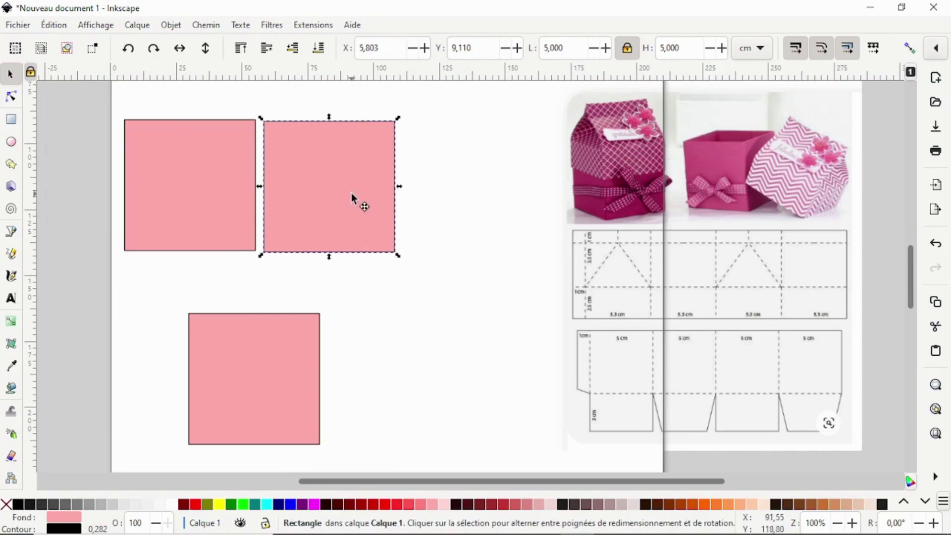
Turn on snapping and align the second and third squares edge to edge with the first, at X 5.483 and X 10.465 cm, Y 9.057 cm.
left_click(424, 207)
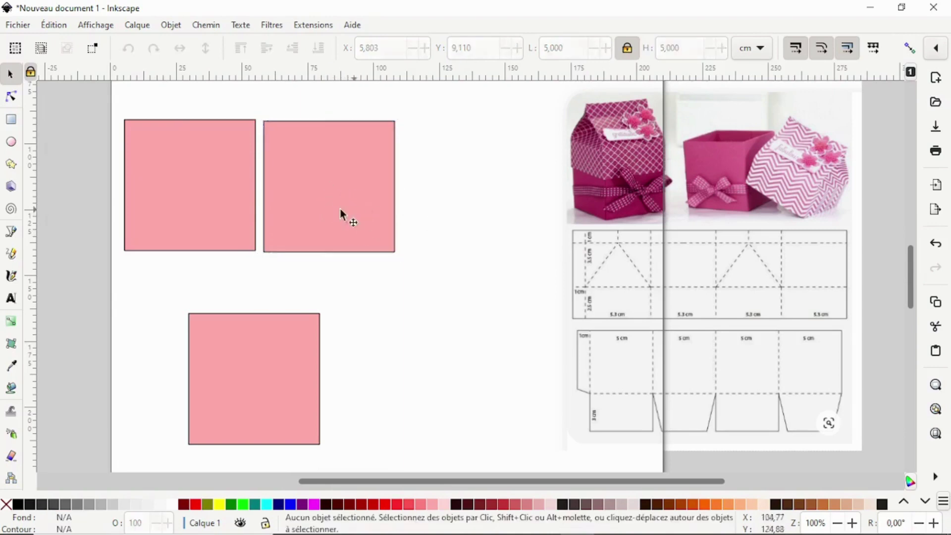
left_click_drag(326, 196, 361, 175)
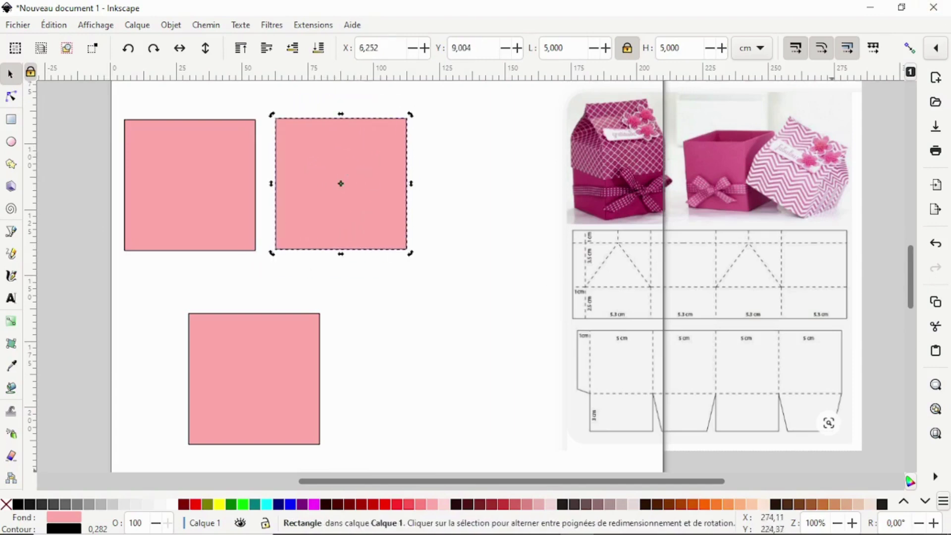
left_click(908, 49)
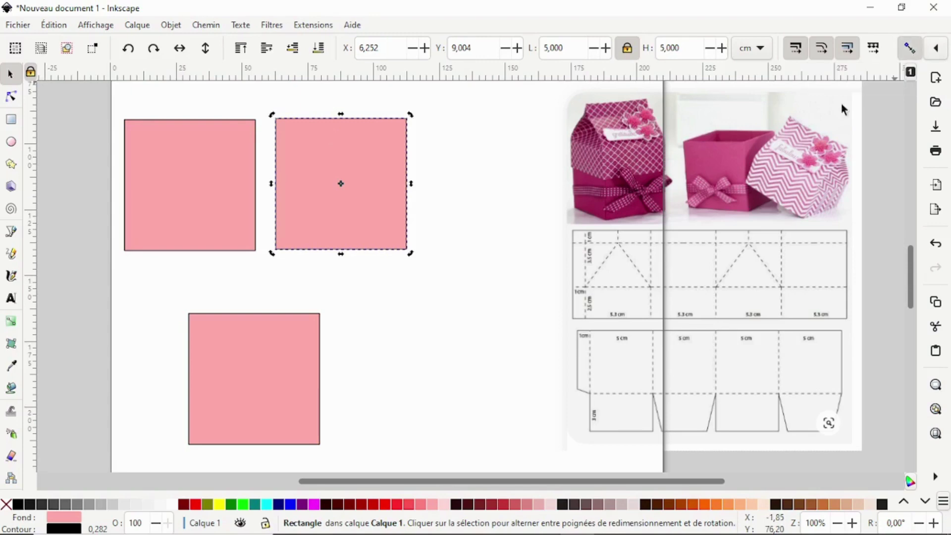
left_click_drag(388, 189, 359, 193)
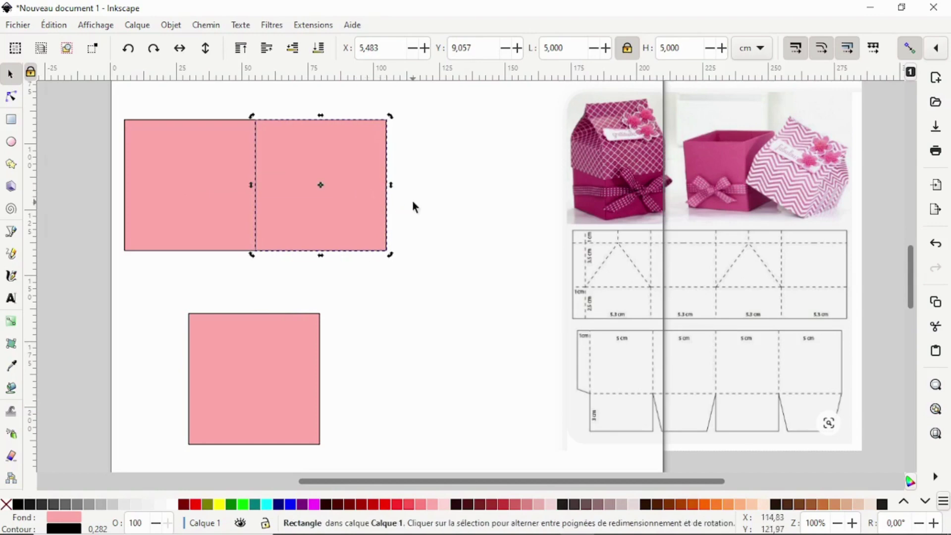
left_click(439, 162)
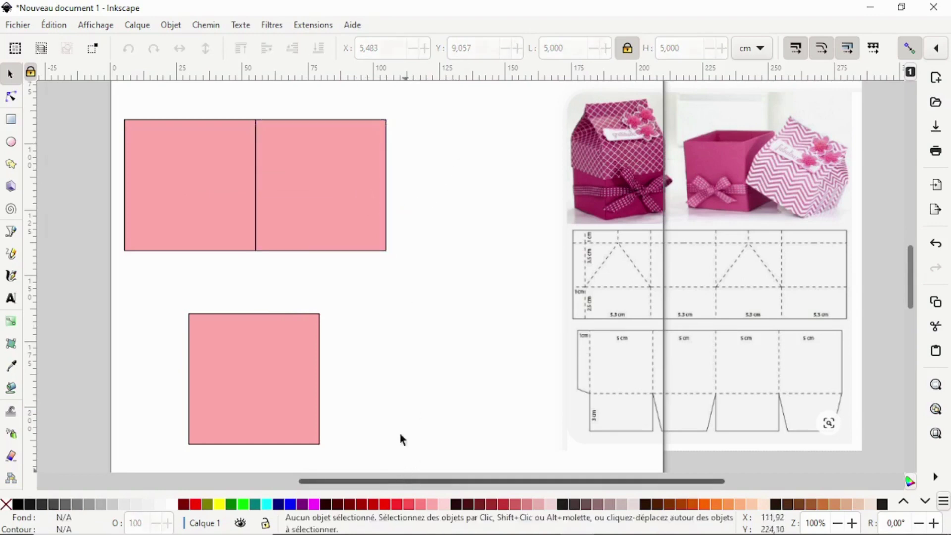
left_click_drag(270, 381, 449, 183)
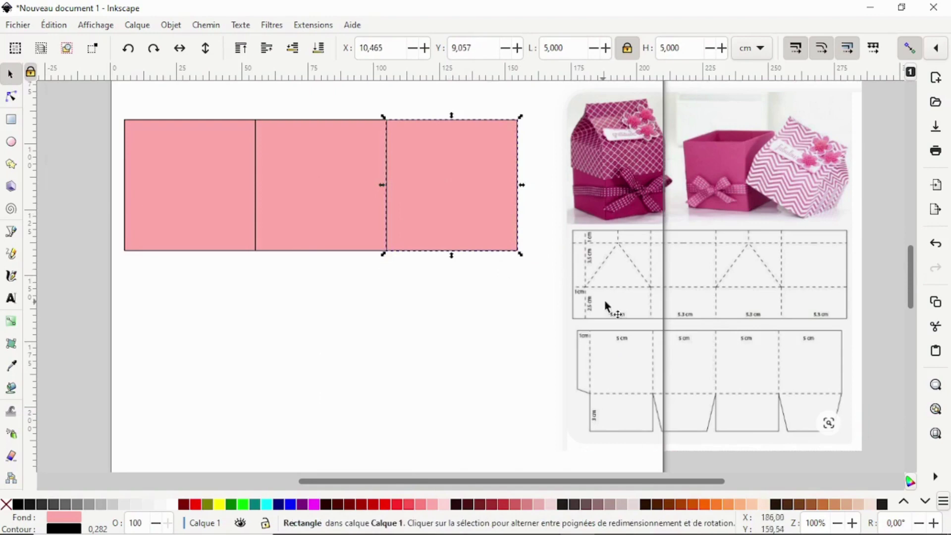
Move the template image further away from the squares, to about X 19.32 cm and Y 7.59 cm.
left_click_drag(644, 297, 722, 296)
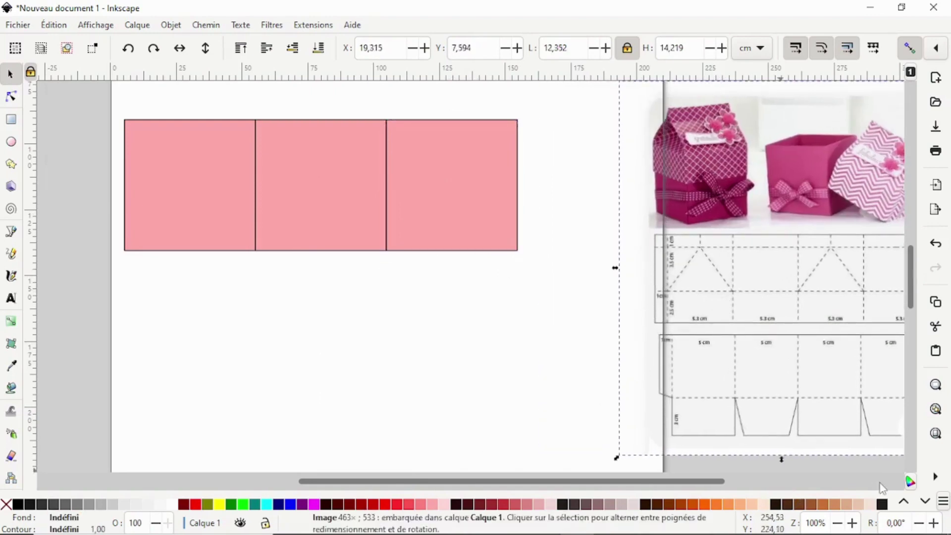
left_click_drag(722, 482, 754, 484)
left_click(403, 297)
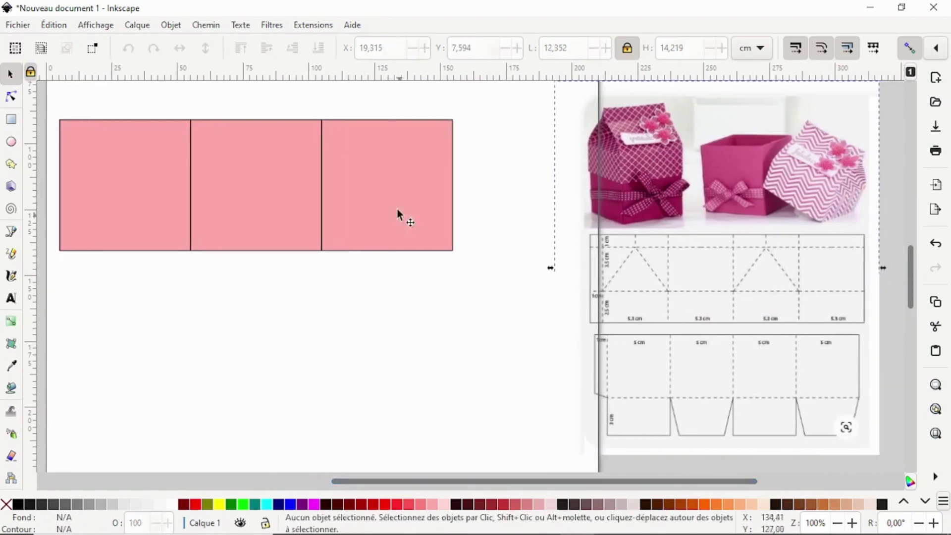
Duplicate the third square and snap the copy to its outer edge as the fourth square, at X 15.436 cm, Y 9.057 cm.
left_click(397, 209)
right_click(397, 209)
left_click(423, 232)
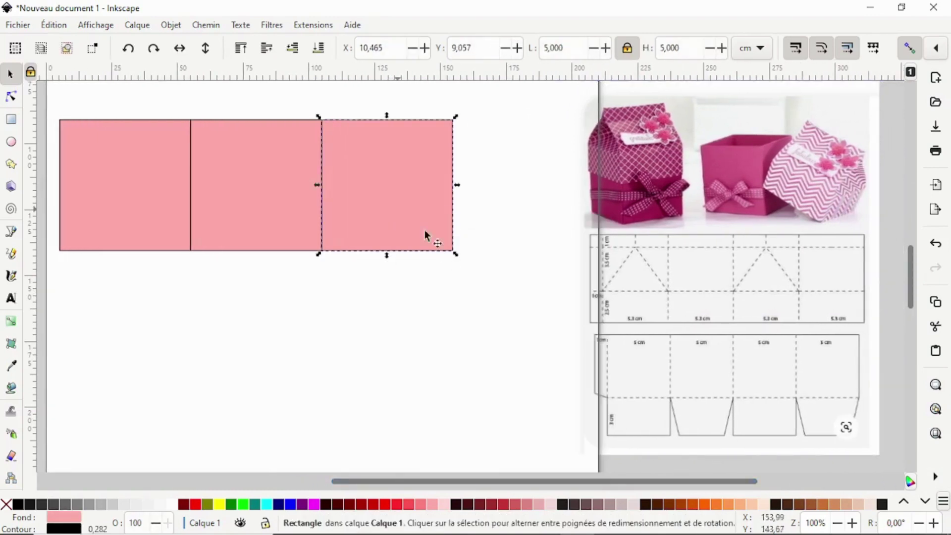
left_click_drag(385, 194, 512, 195)
left_click(320, 336)
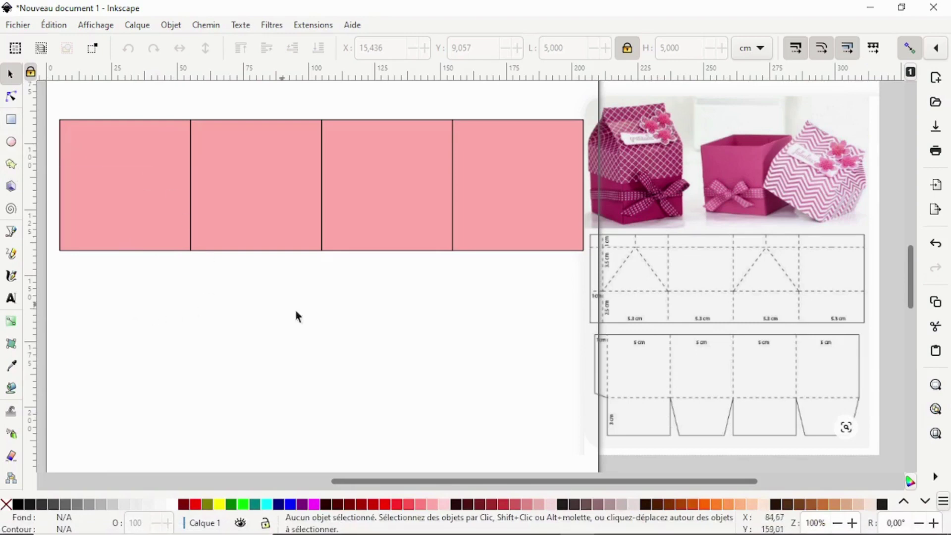
Duplicate the first square, place the copy below the row at about X 2.81 cm, Y 14.85 cm, and fill it with Eau (#00FFFF).
left_click(125, 165)
right_click(126, 166)
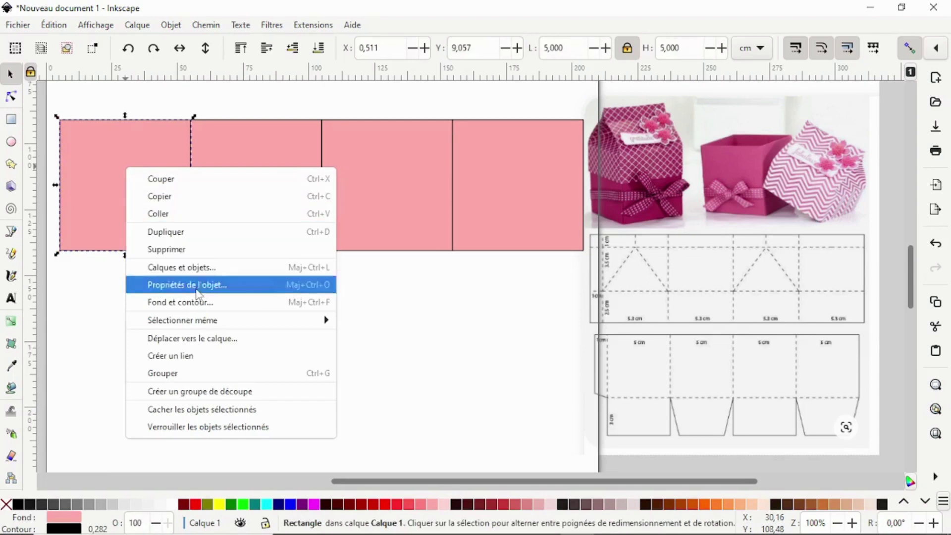
left_click(197, 232)
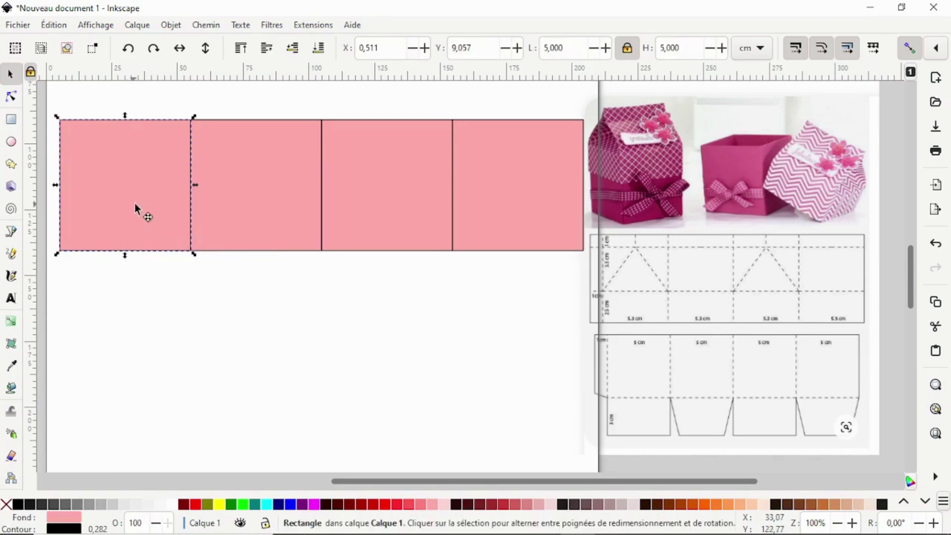
left_click_drag(134, 205, 195, 358)
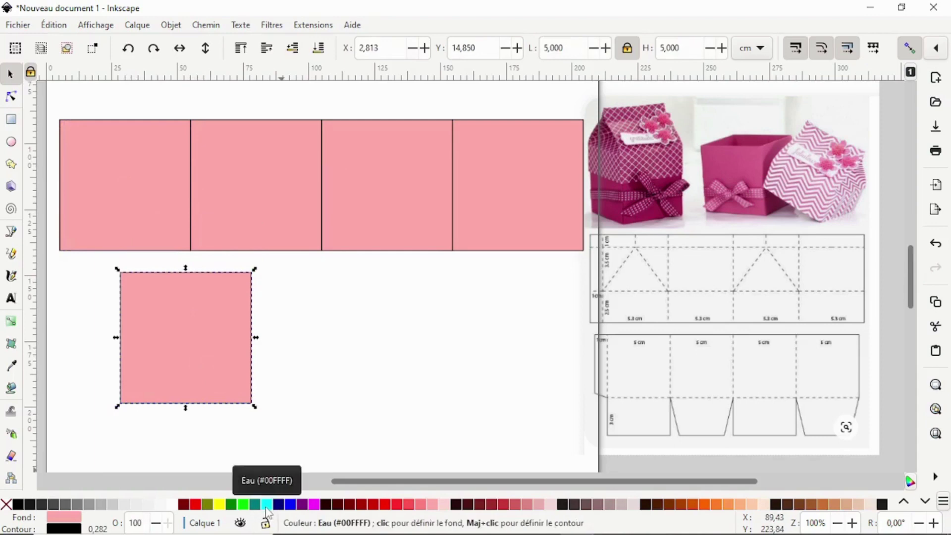
left_click(266, 506)
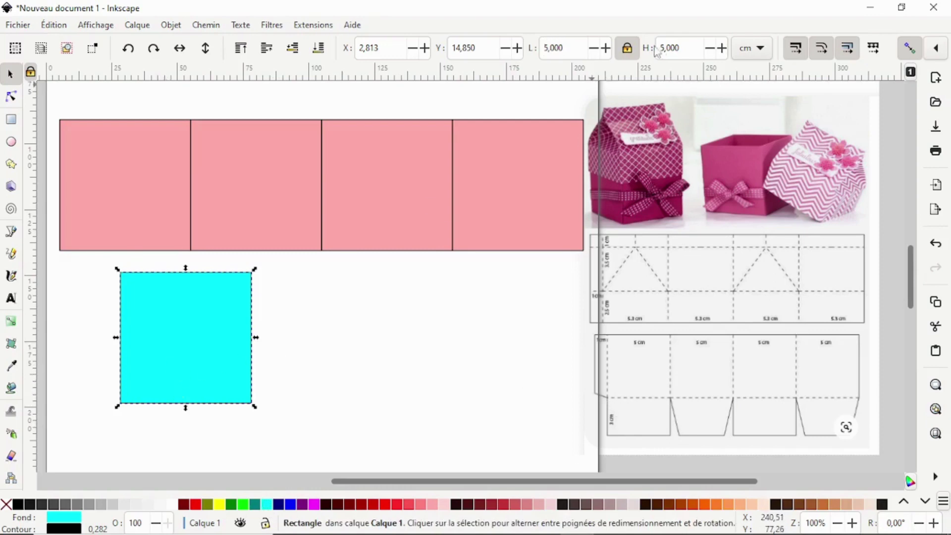
Resize the cyan square to 3 cm high and, with the proportions unlocked, 5 cm wide.
double_click(692, 47)
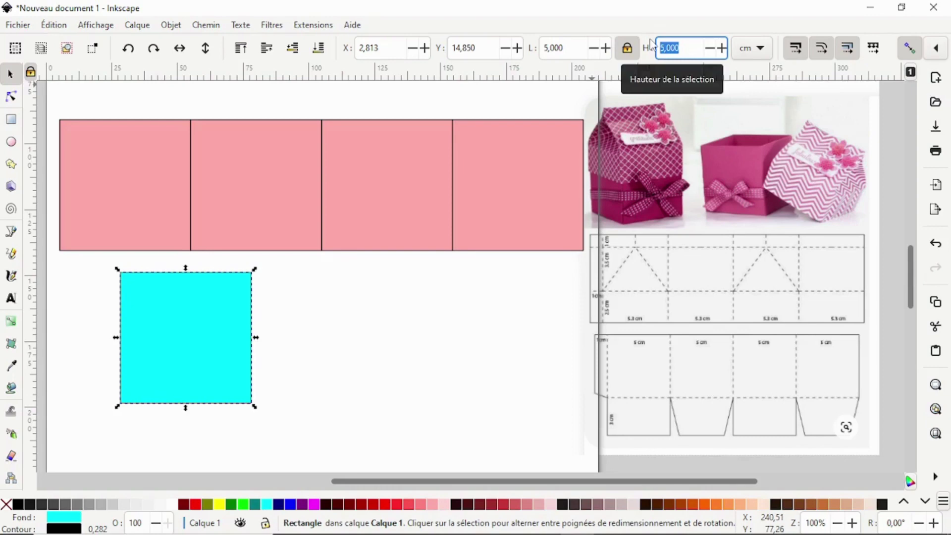
type("3")
key("Return")
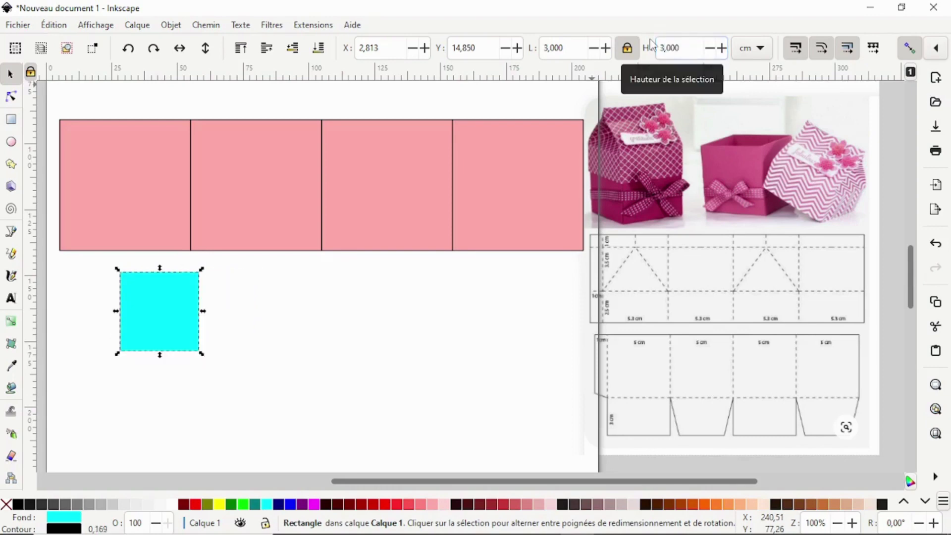
left_click(627, 49)
left_click(576, 47)
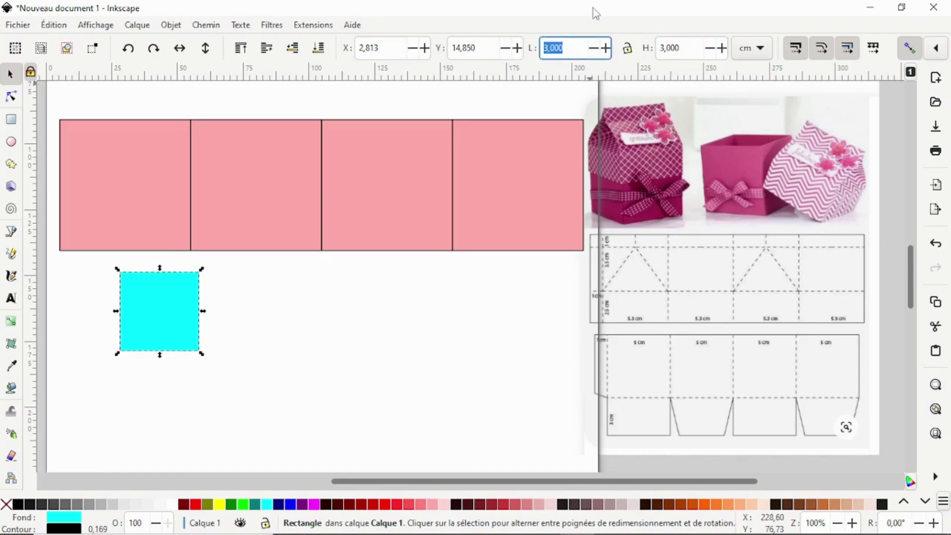
type("5")
key("Return")
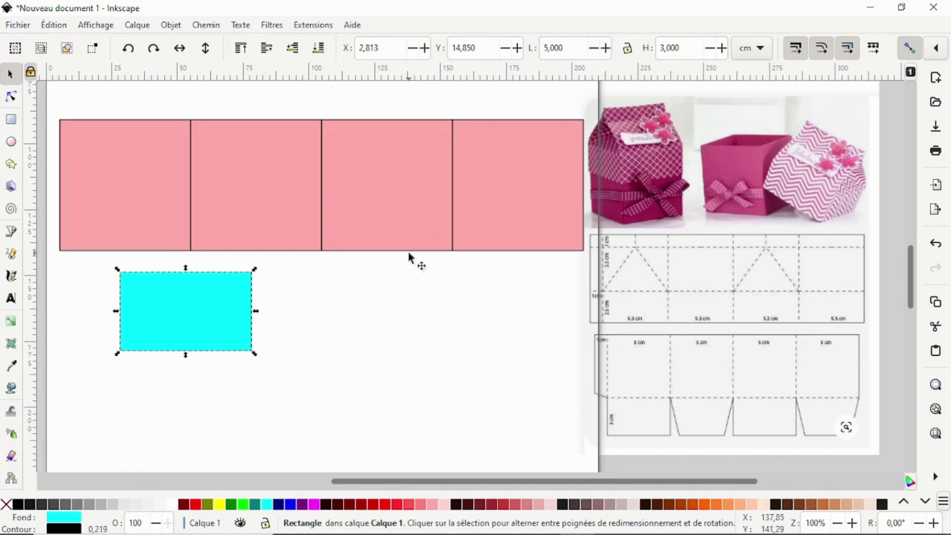
Snap the cyan rectangle beneath the first square and place a duplicate beneath the third square, at about X 10.44 cm, Y 14.06 cm.
left_click_drag(170, 328, 96, 312)
right_click(129, 298)
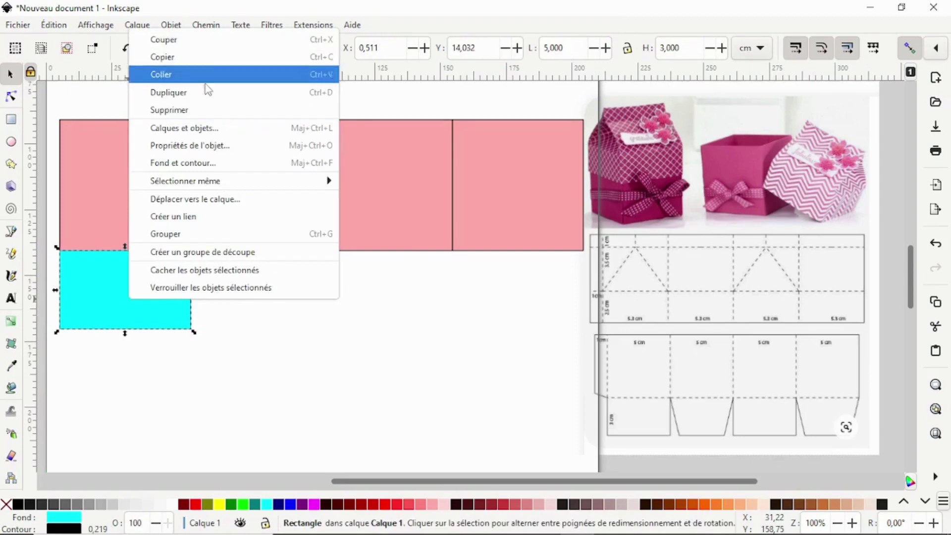
left_click(208, 95)
left_click_drag(155, 290, 414, 292)
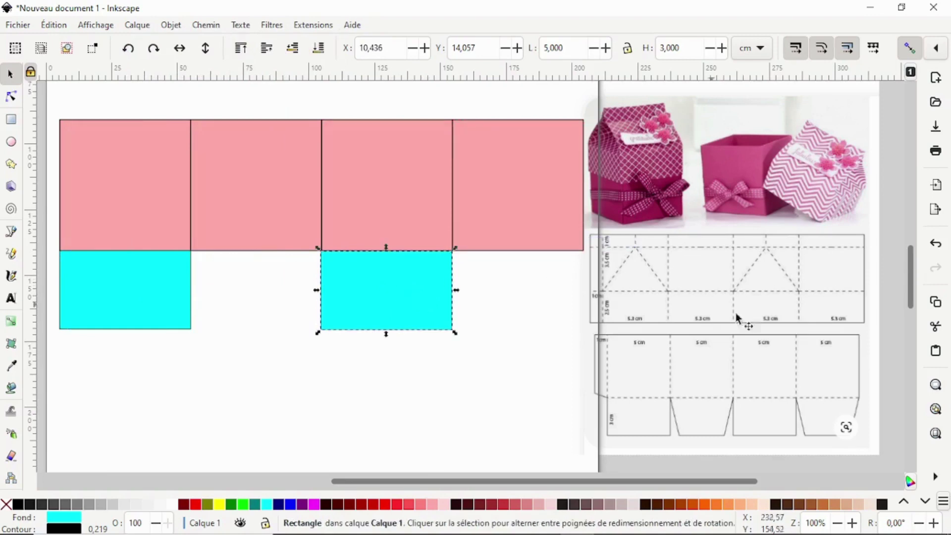
left_click(394, 374)
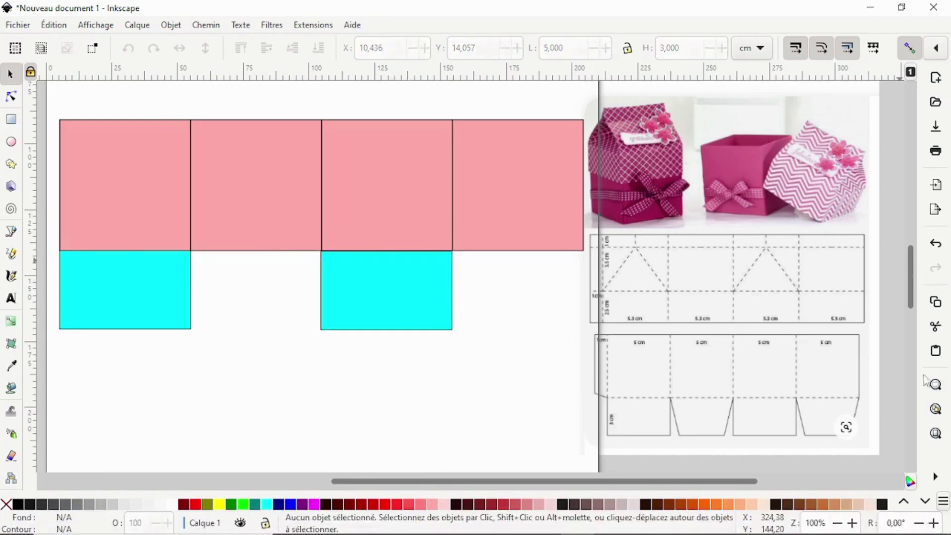
Duplicate the cyan rectangle under the first square and place the copy in the empty area below, at about X 7.74 cm, Y 18.58 cm.
scroll(242, 326, "down", 3)
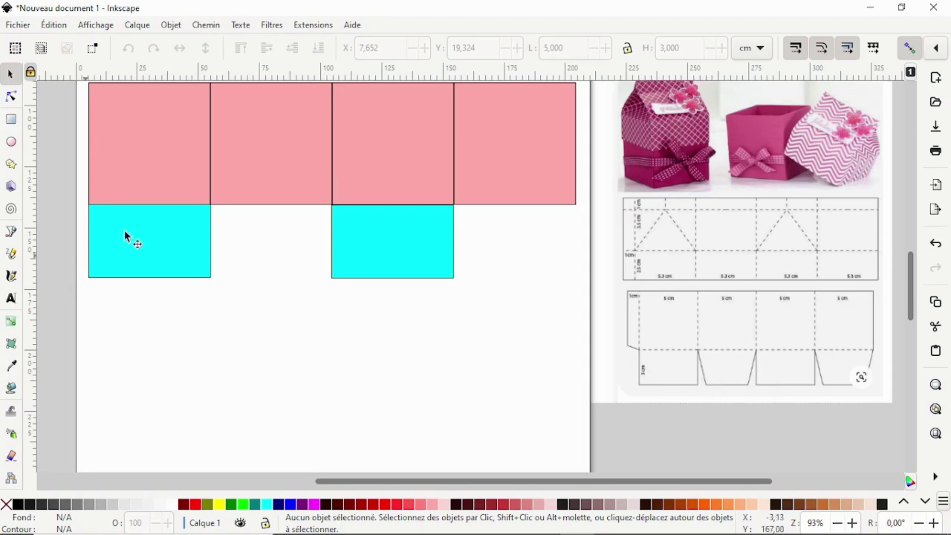
left_click(153, 258)
right_click(153, 258)
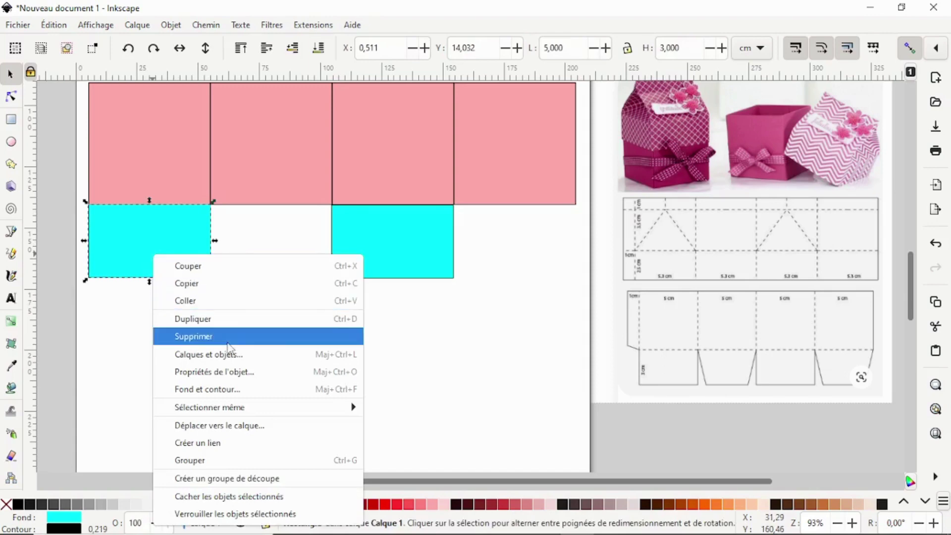
key("Escape")
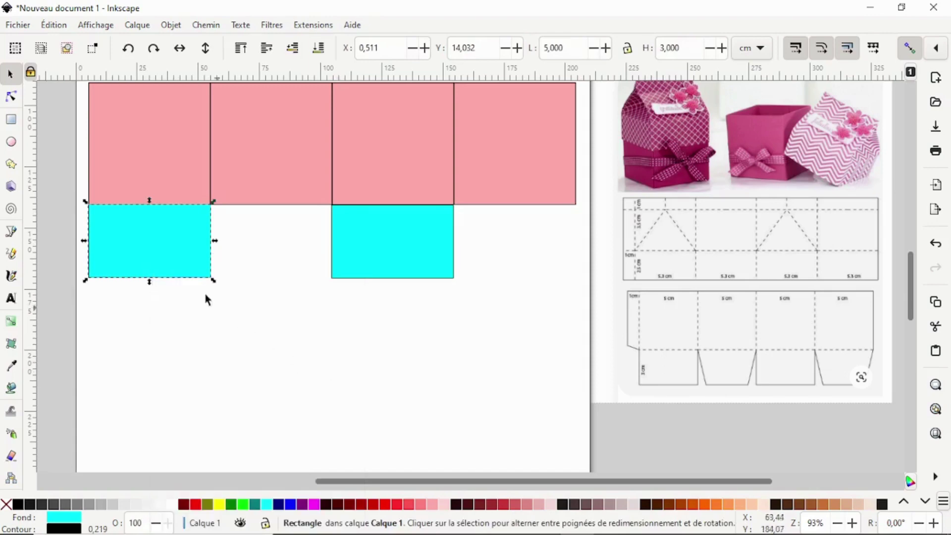
left_click_drag(177, 258, 356, 367)
left_click(498, 344)
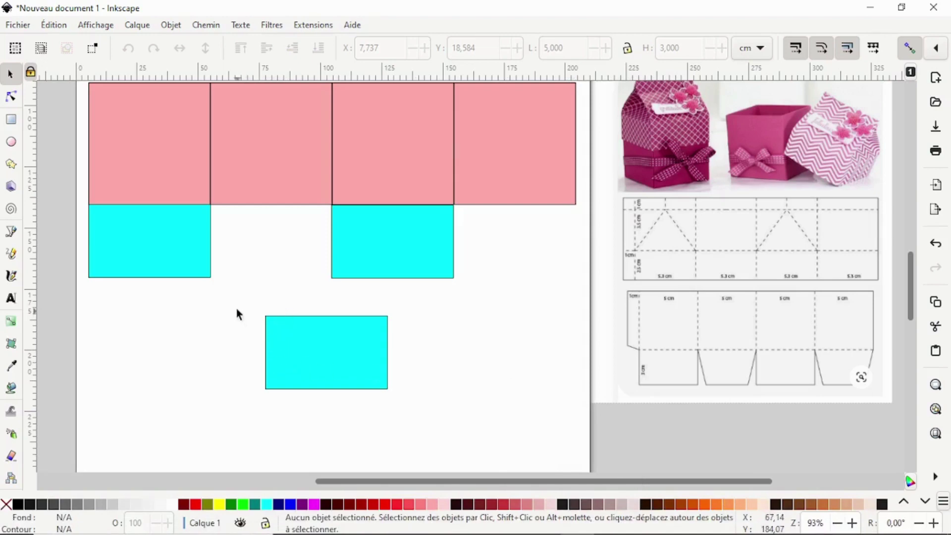
Convert the loose lower cyan rectangle to a path and select all its nodes for editing.
left_click_drag(236, 308, 429, 417)
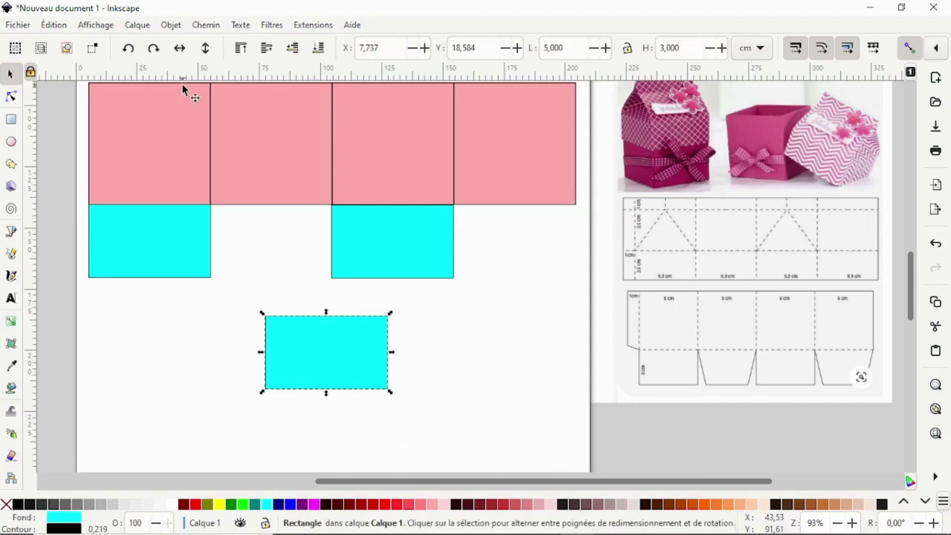
left_click(208, 25)
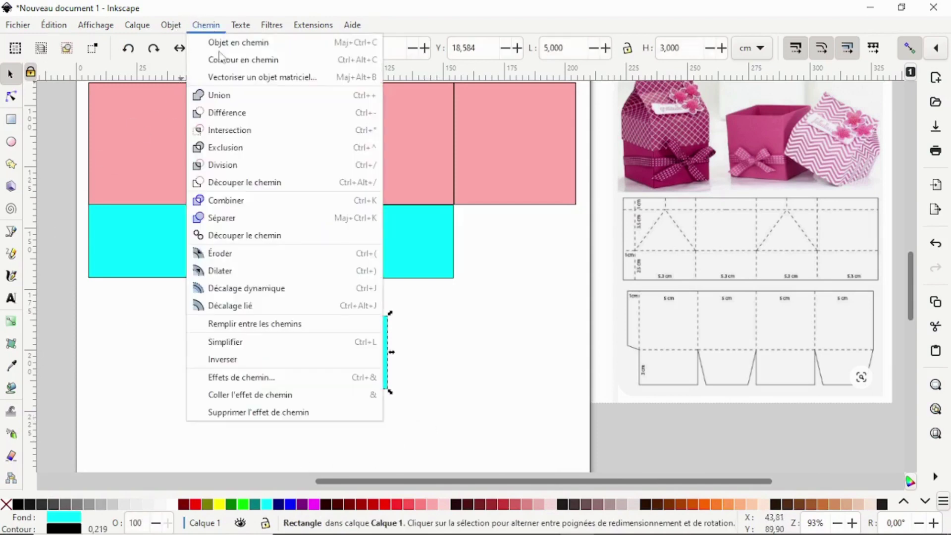
left_click(224, 42)
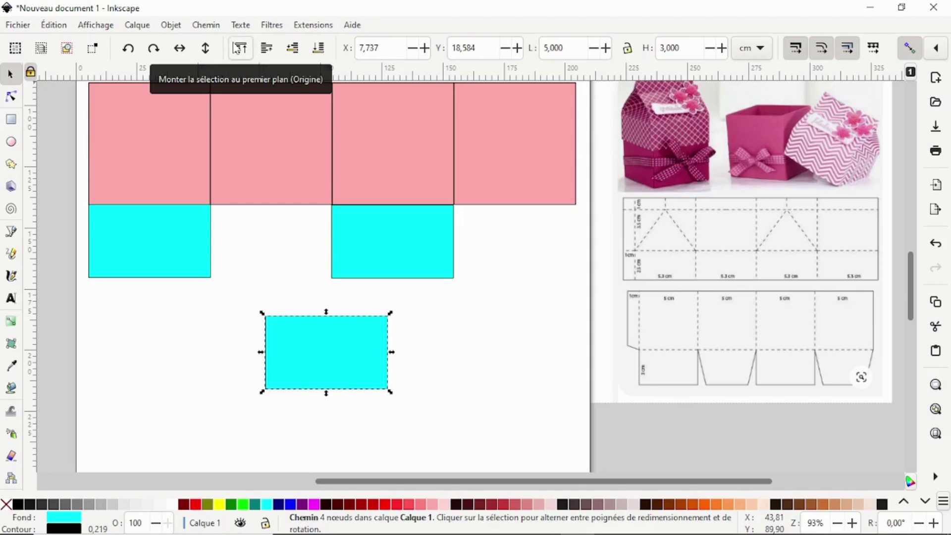
left_click(11, 97)
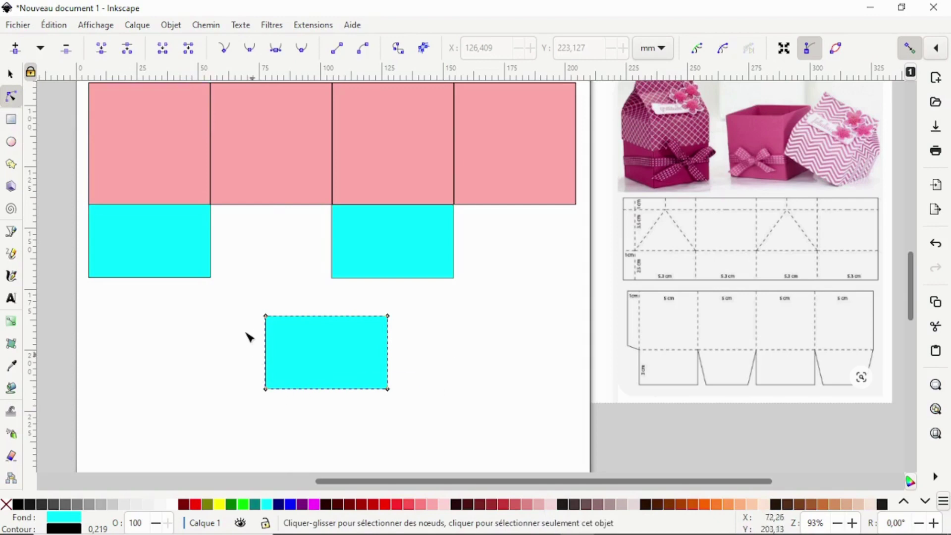
left_click_drag(242, 300, 446, 426)
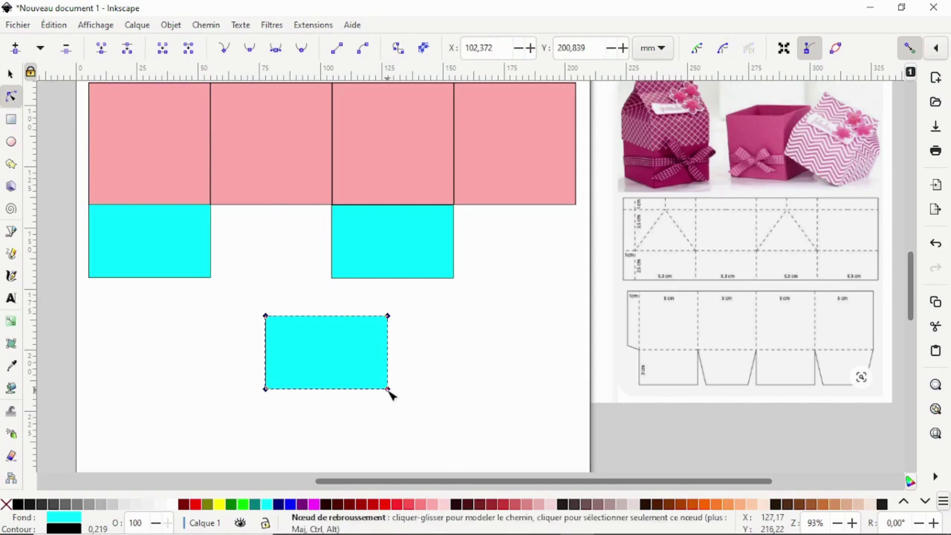
Try to taper the loose cyan rectangle into a flap by moving its two bottom corner nodes inward.
left_click_drag(390, 391, 416, 390)
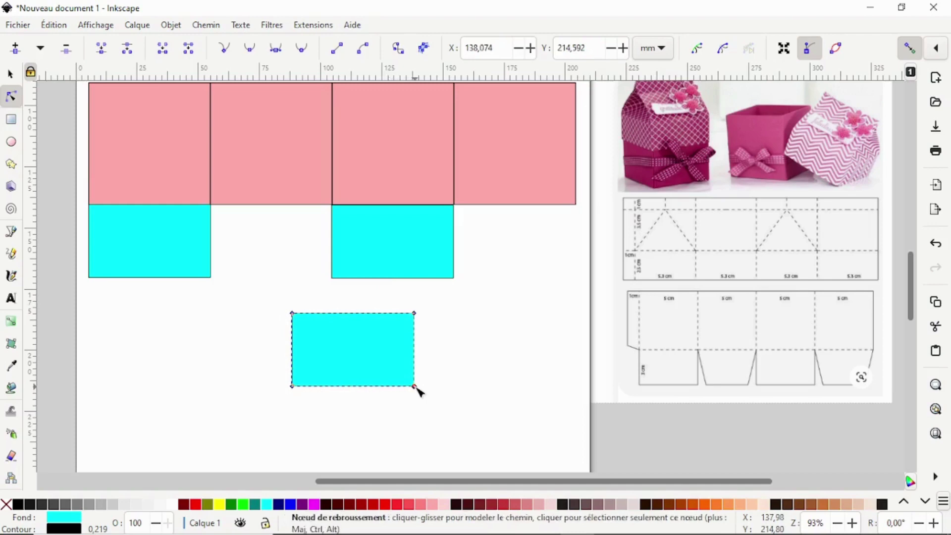
left_click_drag(415, 388, 393, 389)
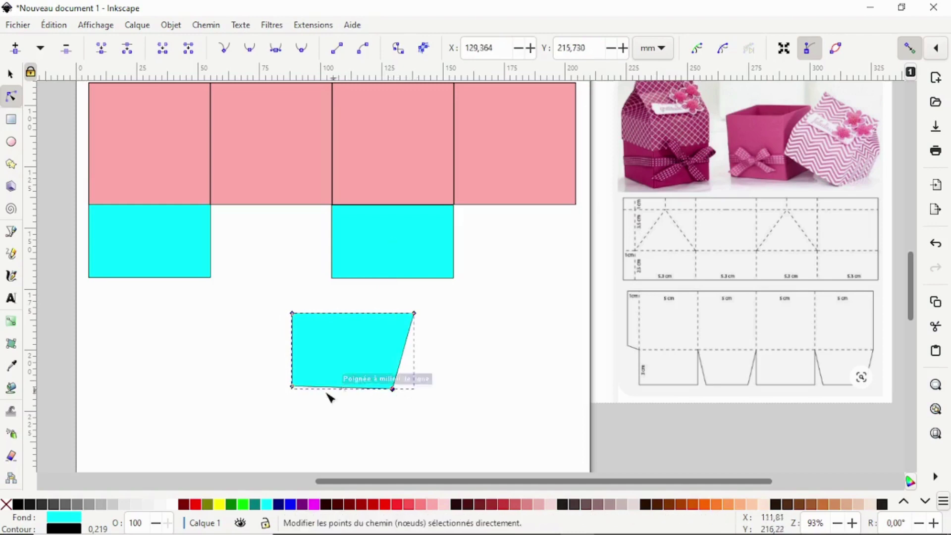
left_click_drag(292, 387, 323, 389)
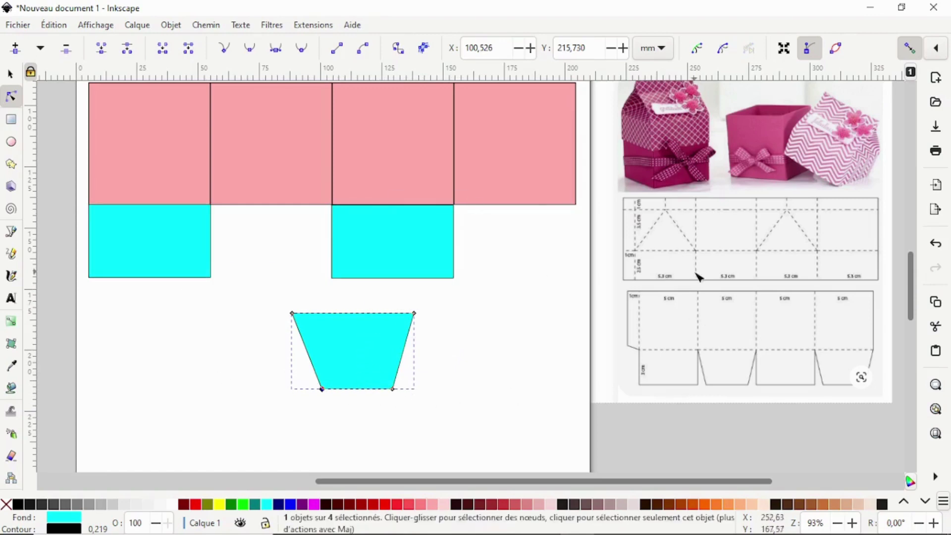
Undo the node moves on the loose cyan shape, including the shift of the whole path.
left_click(936, 244)
left_click(936, 244)
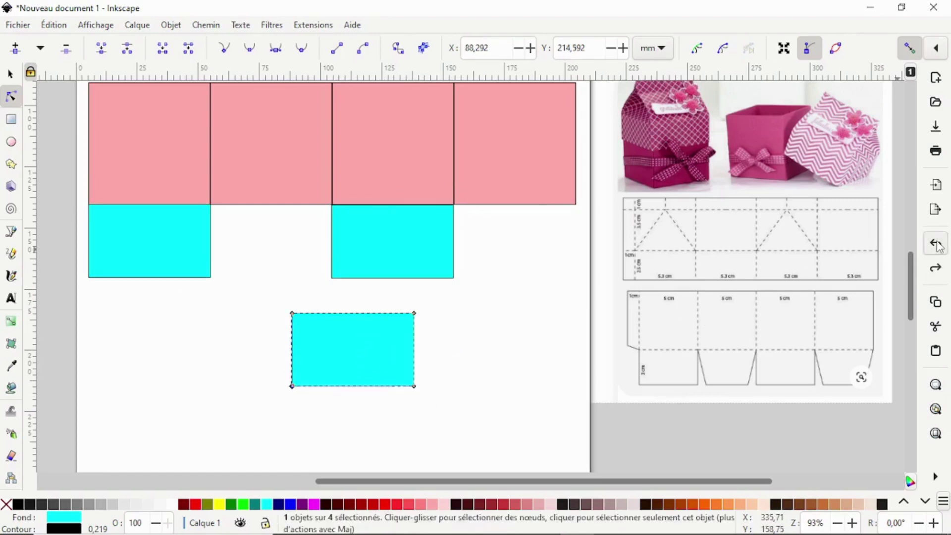
left_click(936, 244)
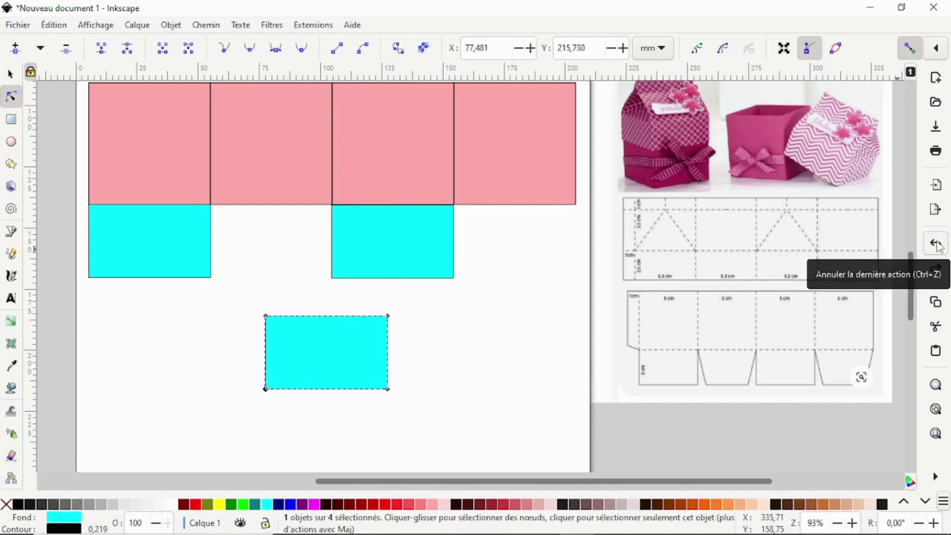
Undo the loose cyan shape's conversion to a path and move the rectangle to about X 11.01 cm, Y 18.67 cm.
left_click(936, 243)
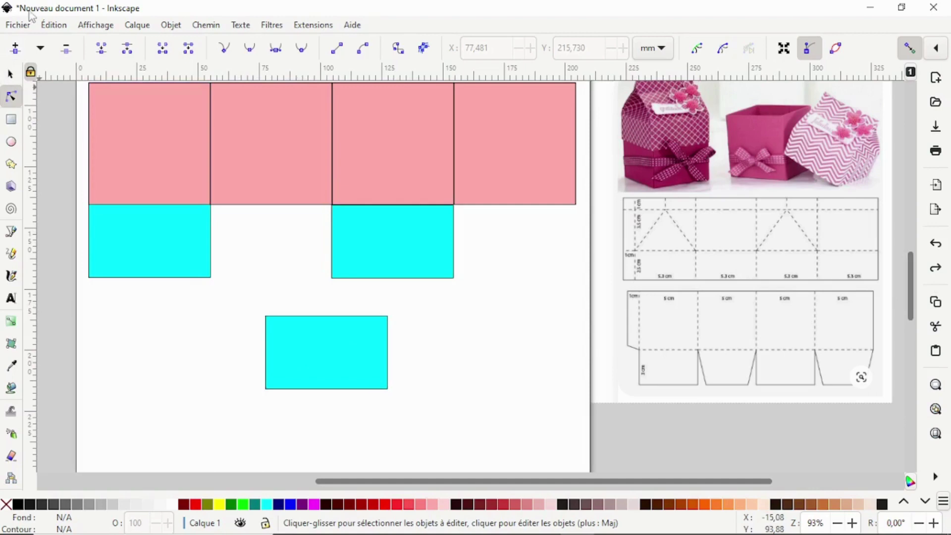
left_click(12, 76)
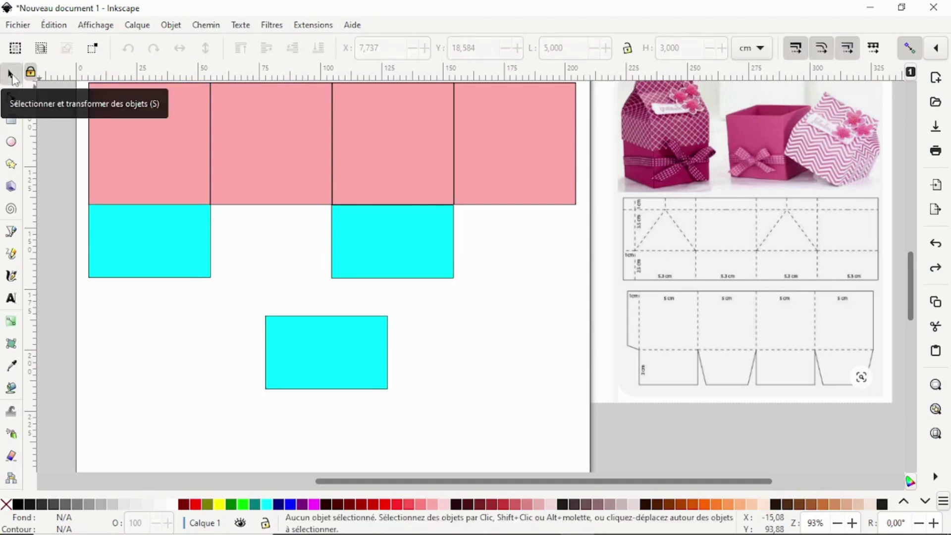
left_click(333, 354)
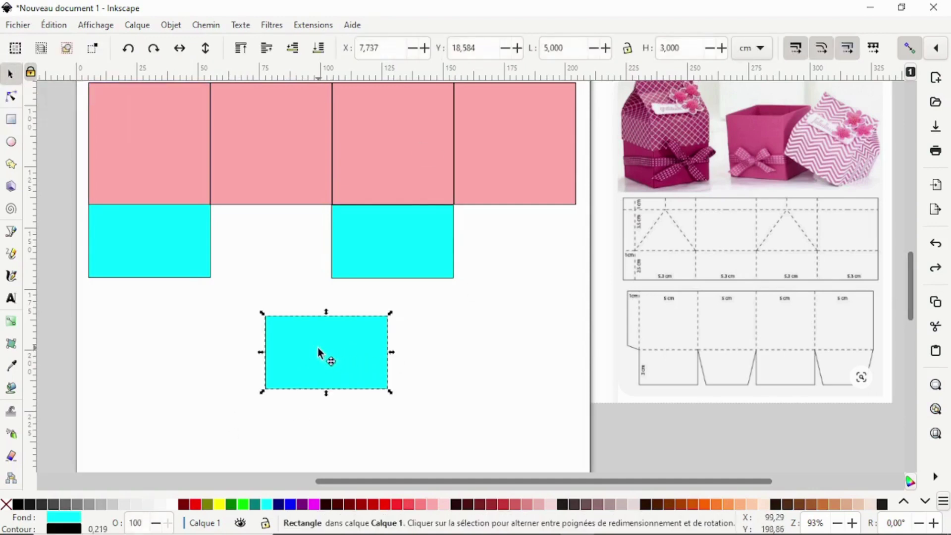
left_click_drag(320, 349, 406, 350)
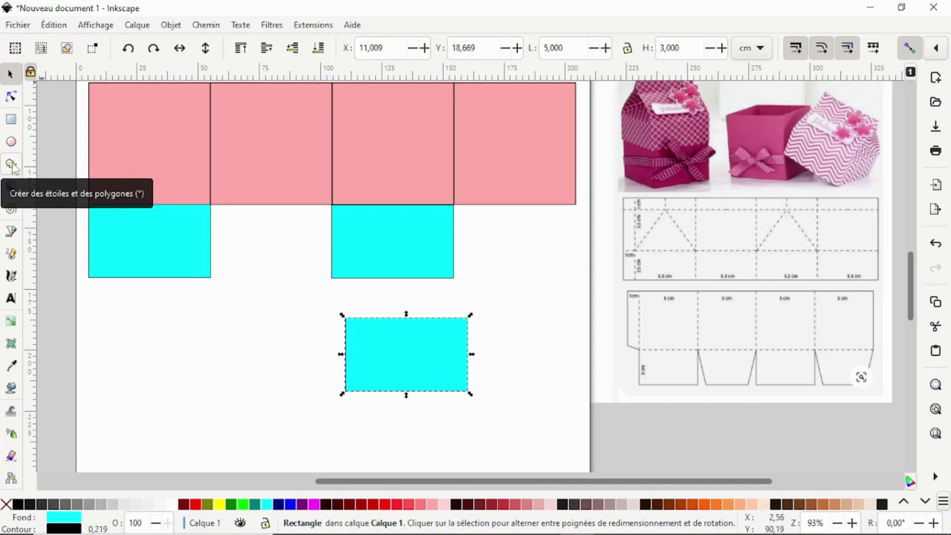
Draw a yellow three-sided polygon about 4.44 cm wide and 3.84 cm high in the empty area below the first flap.
left_click(12, 164)
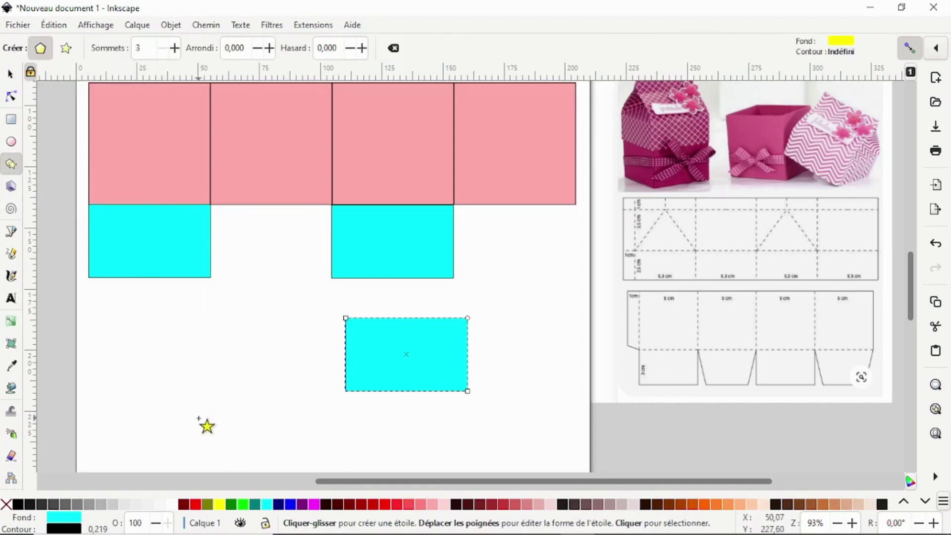
left_click_drag(200, 417, 197, 352)
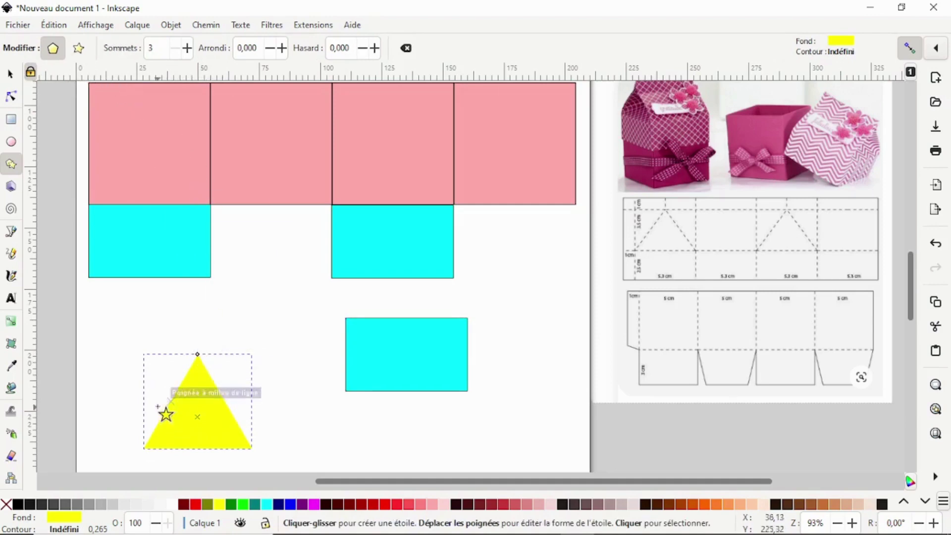
Try raising the yellow polygon's corner count to 8, and bring it back down to 3.
left_click(187, 48)
left_click(188, 48)
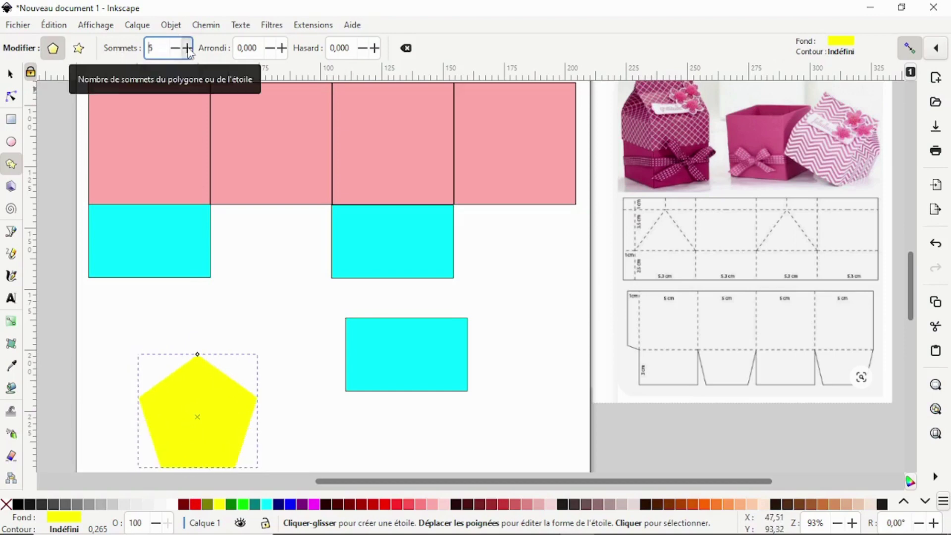
left_click(187, 48)
left_click(187, 48)
left_click(187, 48)
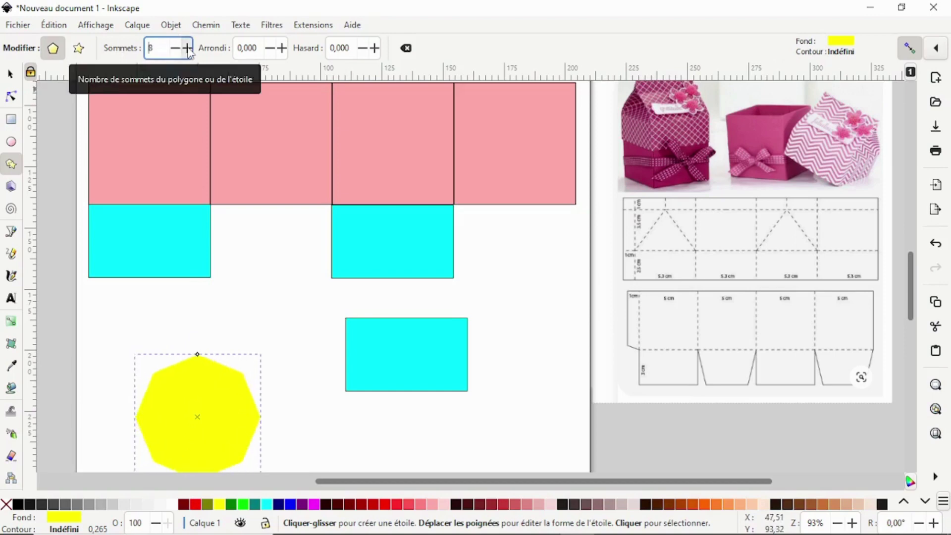
left_click(176, 48)
left_click(176, 48)
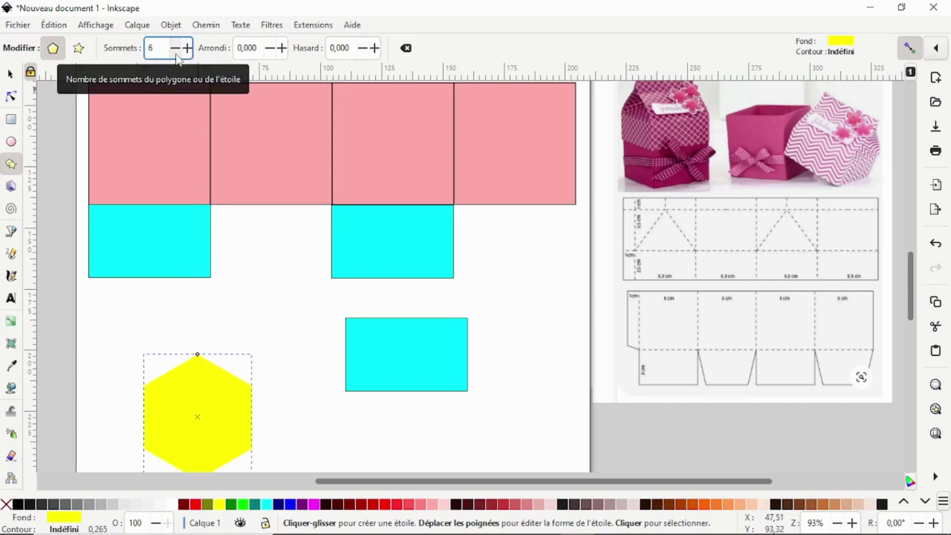
left_click(176, 48)
left_click(176, 48)
left_click(176, 49)
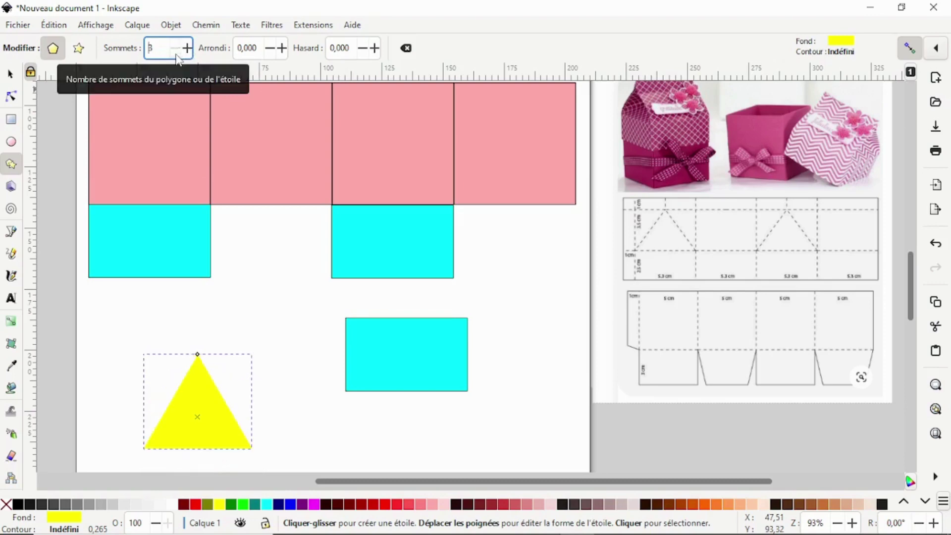
Set the yellow triangle's height to 3 cm and place it flush against the left side of the loose cyan rectangle.
left_click(11, 73)
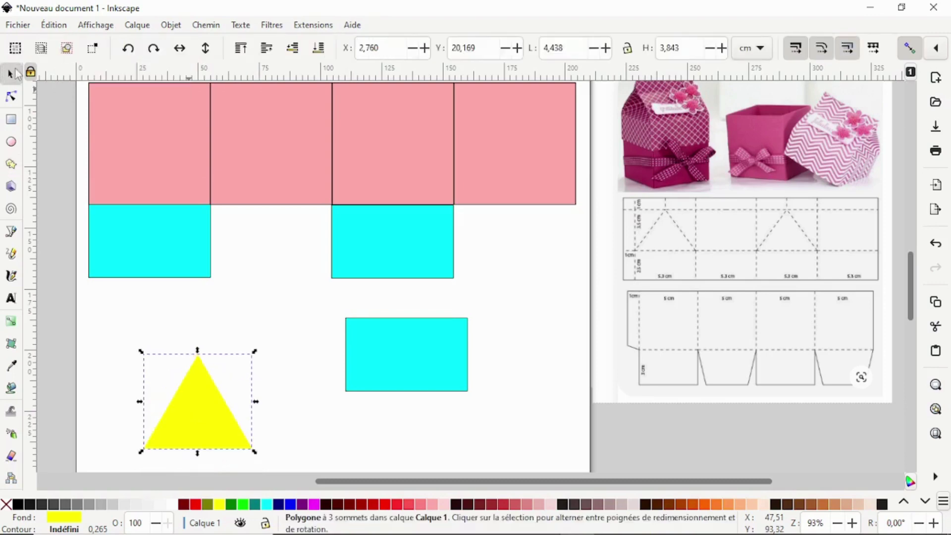
left_click_drag(198, 411, 268, 361)
left_click(686, 52)
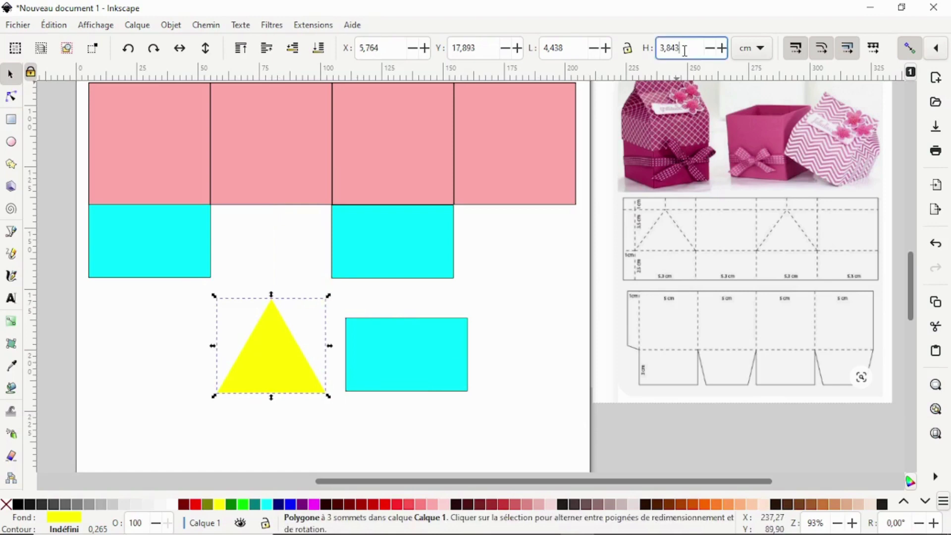
type("3")
key("Return")
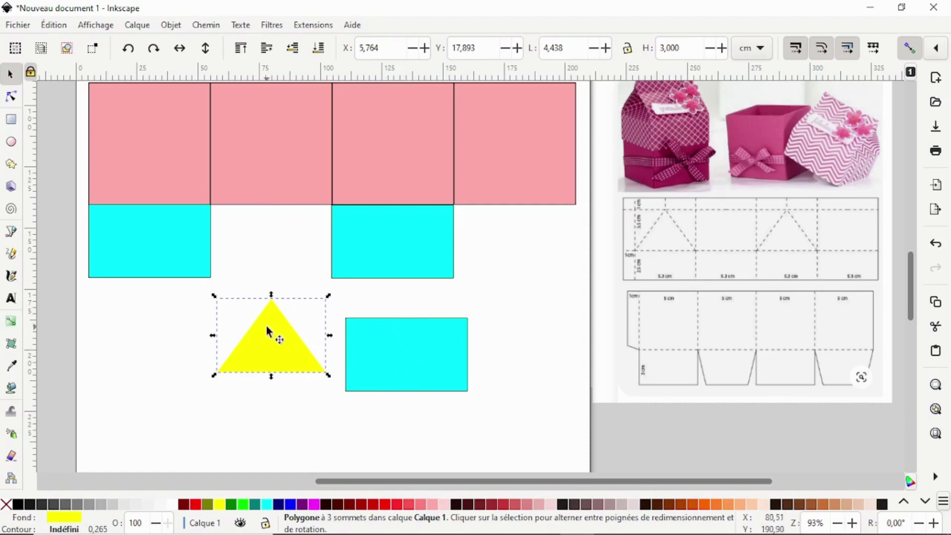
left_click_drag(283, 340, 302, 360)
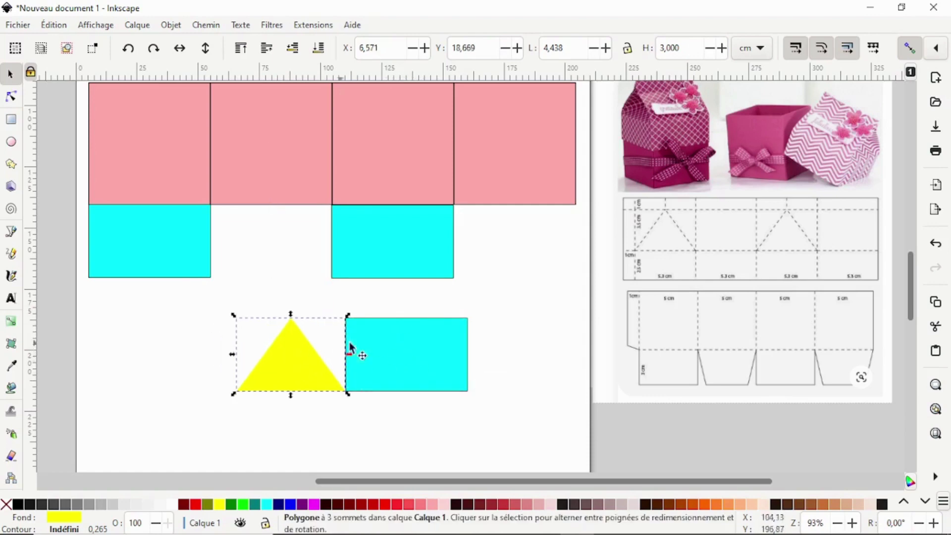
Narrow the yellow triangle over the loose cyan rectangle's left edge and set its width to 1 cm.
triple_click(563, 47)
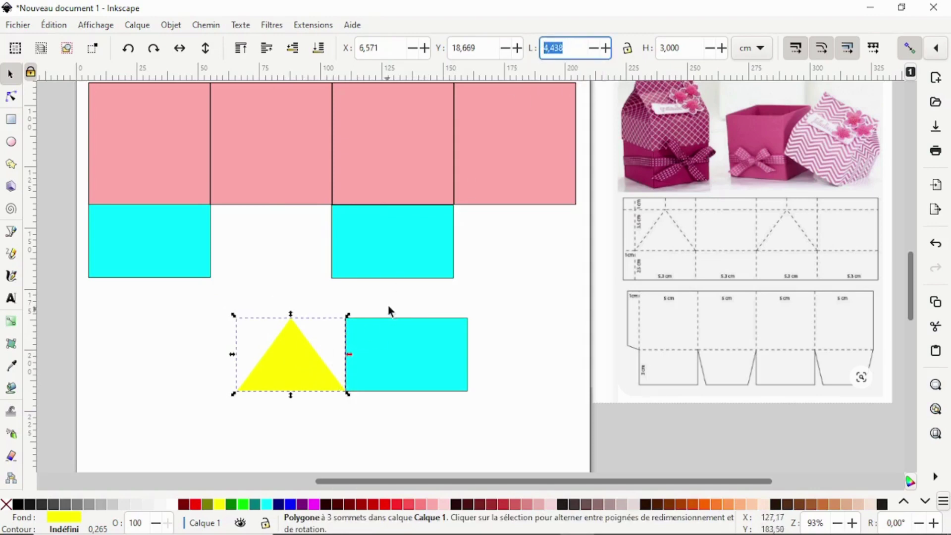
left_click(344, 369)
left_click(312, 375)
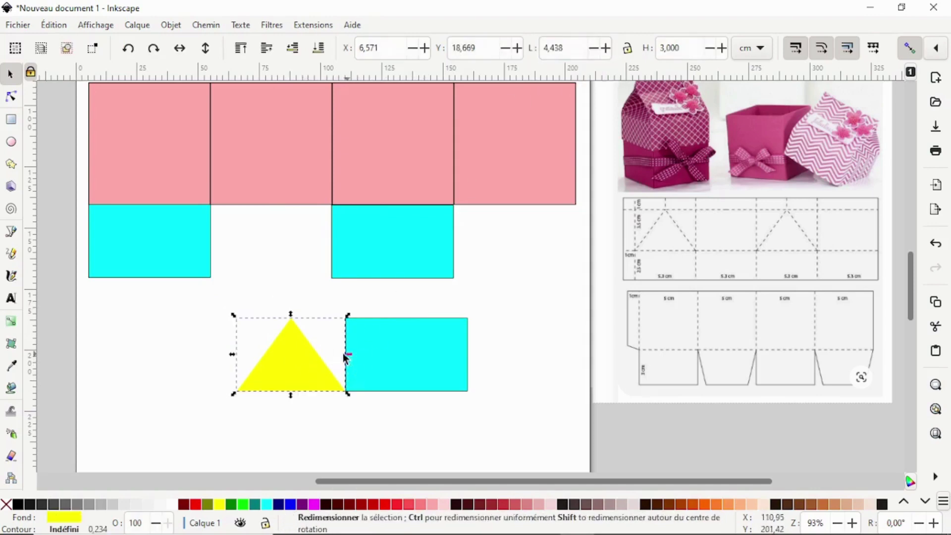
mouse_move(345, 355)
left_mouse_down()
mouse_move(261, 356)
mouse_move(359, 369)
mouse_move(328, 371)
mouse_move(341, 369)
left_mouse_up()
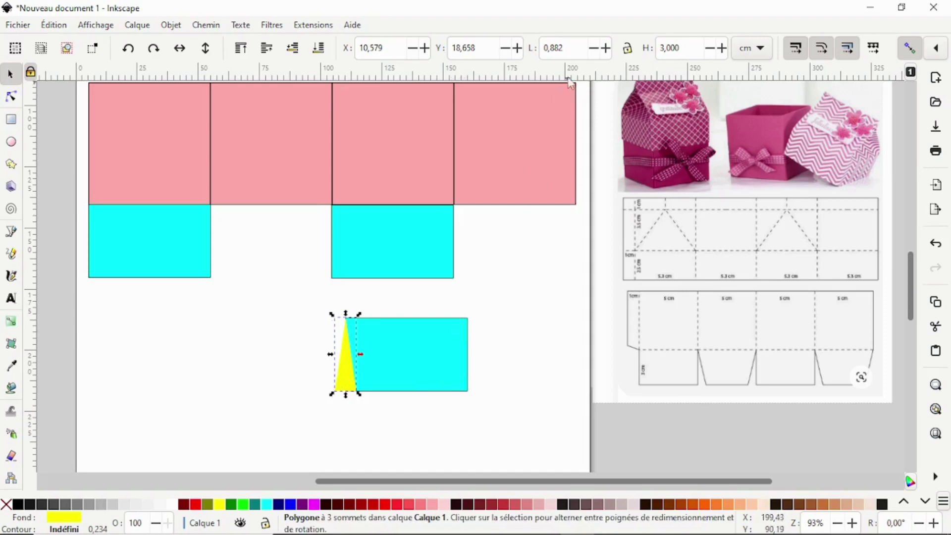
left_click_drag(562, 48, 533, 49)
type("1")
key("Return")
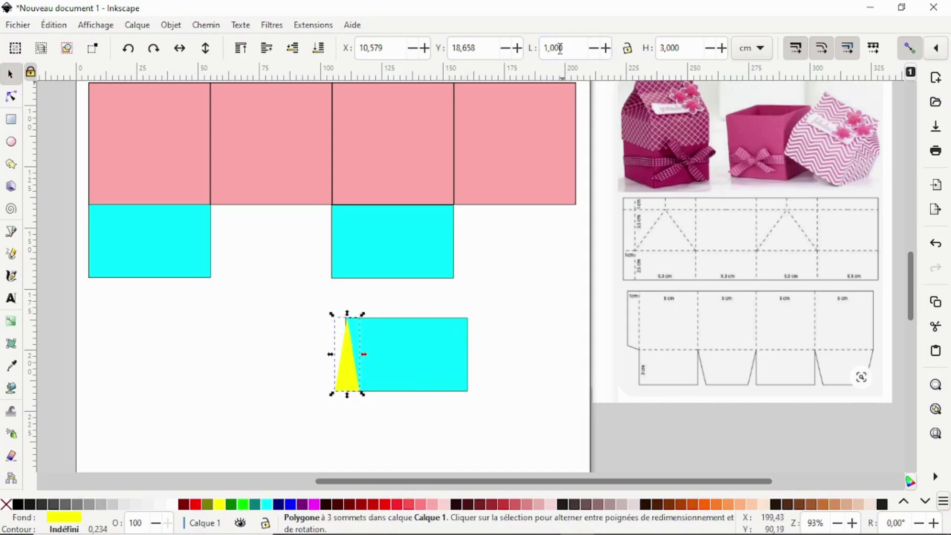
Shift the yellow triangle to about X 10.52 cm so its tip meets the loose cyan rectangle's upper left corner.
left_click(507, 327)
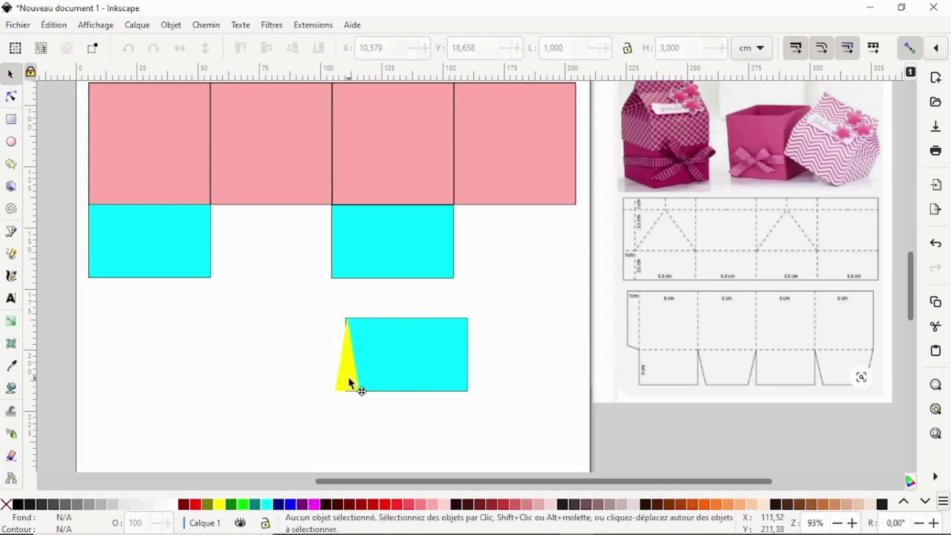
left_click_drag(349, 379, 338, 380)
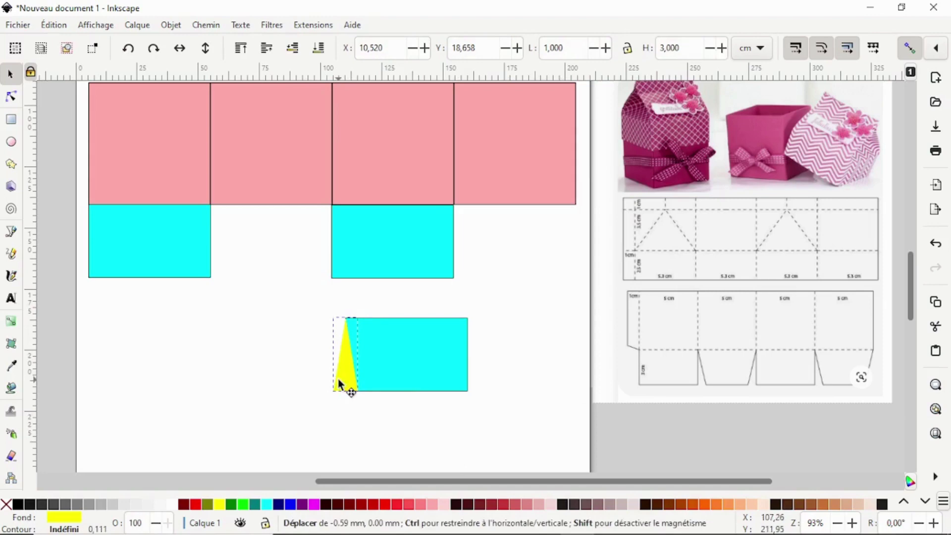
mouse_move(339, 380)
left_mouse_down()
mouse_move(354, 374)
mouse_move(345, 375)
left_mouse_up()
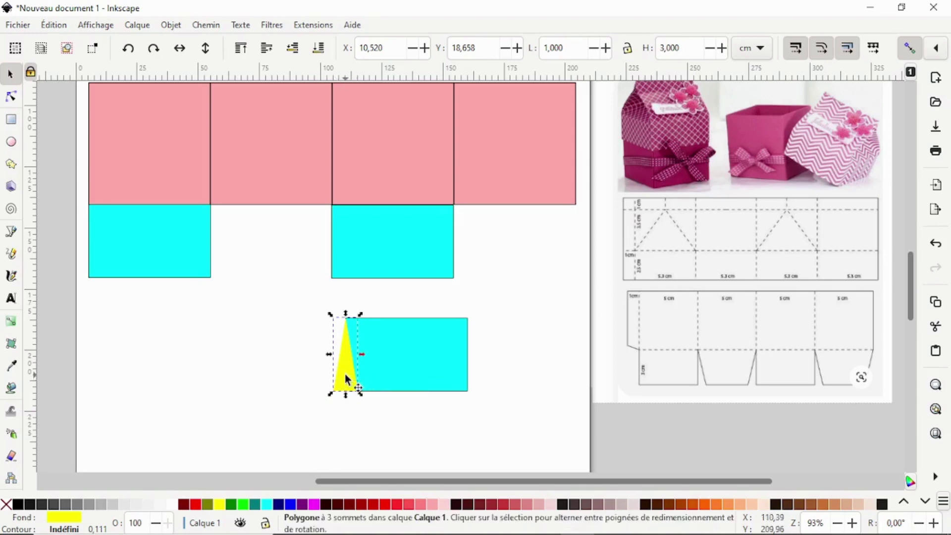
left_click(533, 314)
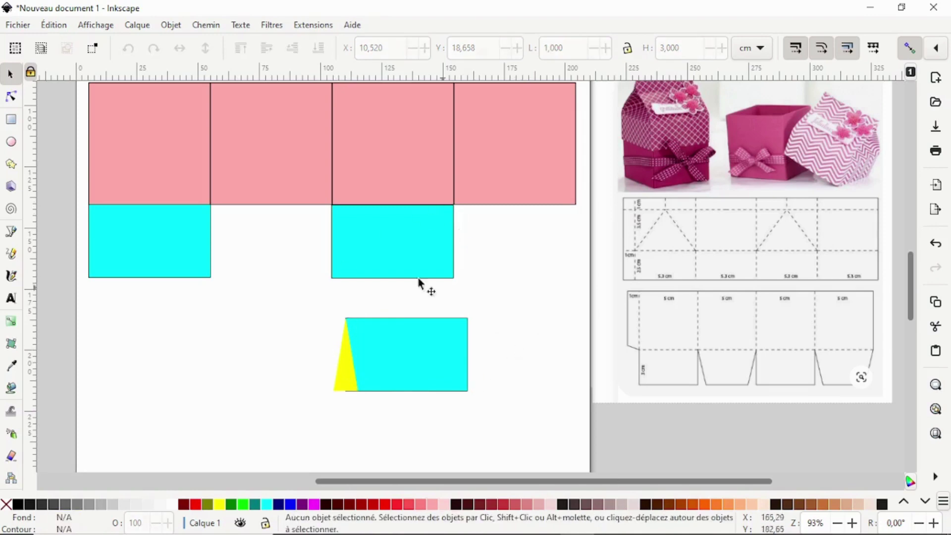
Select the yellow triangle with the loose cyan rectangle and cut the rectangle with the Division path operation.
left_click_drag(300, 302, 521, 441)
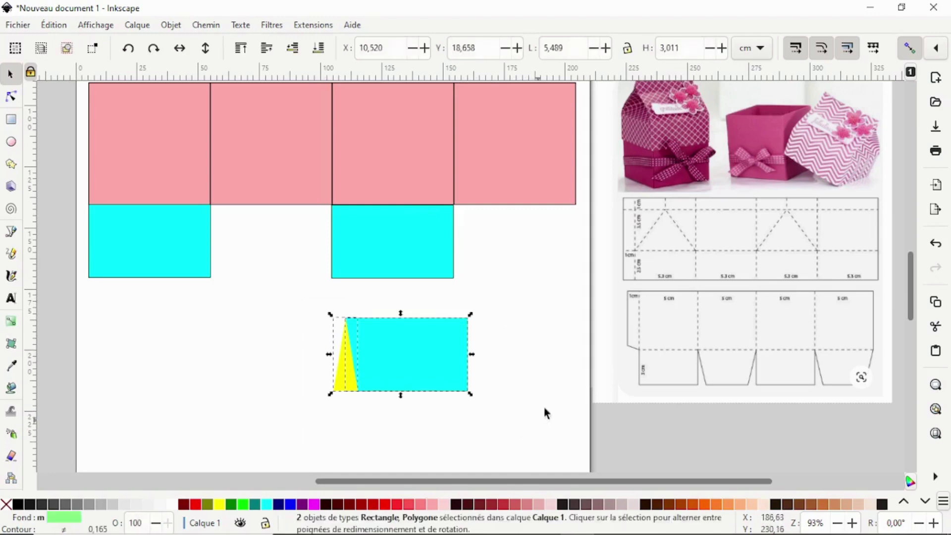
left_click(534, 360)
left_click_drag(312, 304, 503, 363)
left_click_drag(298, 303, 512, 427)
left_click(209, 27)
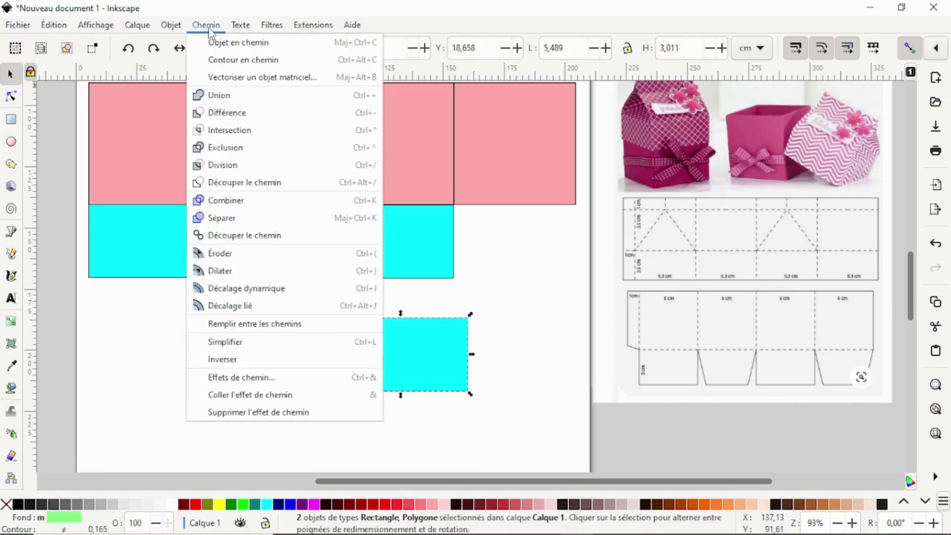
left_click(247, 163)
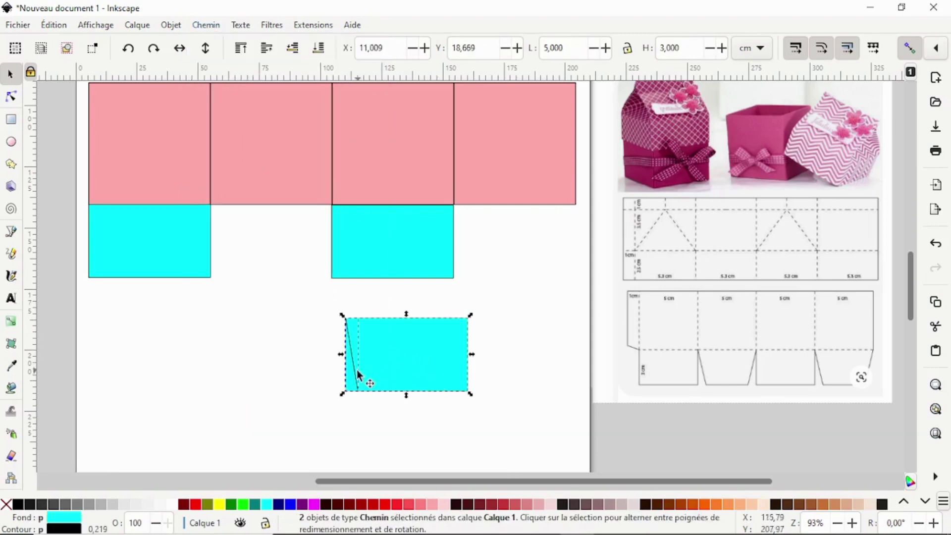
Separate the larger divided piece from its sliver by moving it to about X 4.16 cm, Y 18.16 cm.
left_click(294, 375)
left_click(399, 354)
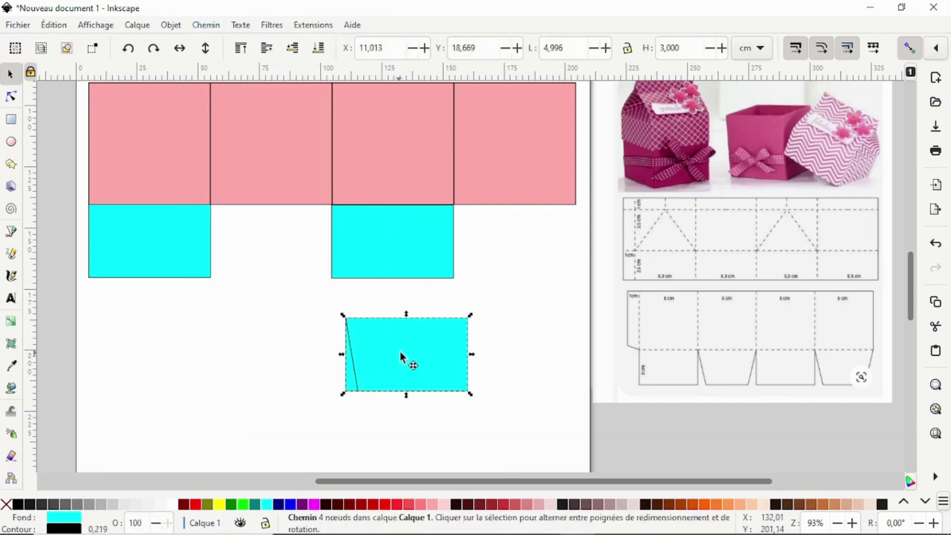
left_click_drag(401, 354, 235, 340)
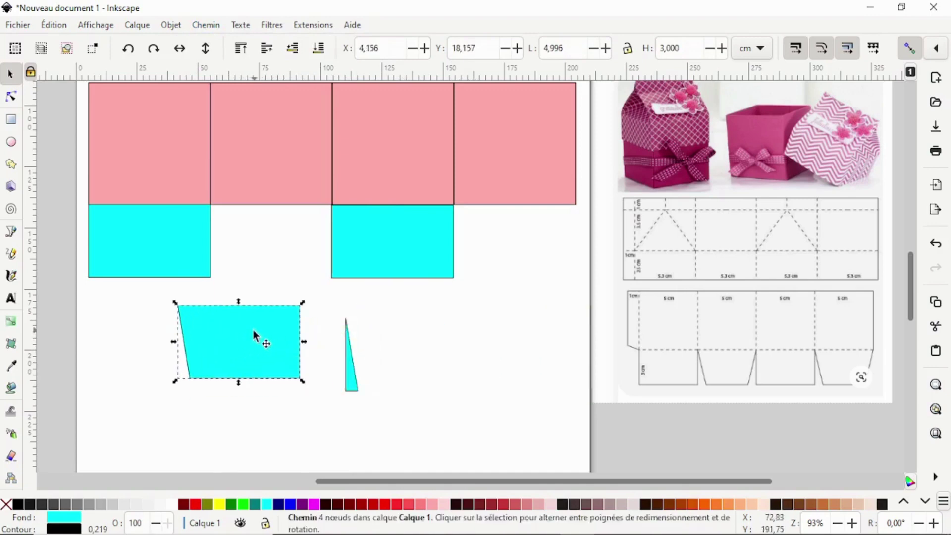
Duplicate the flap with one slanted side and place the copy near the fourth square, at about X 15.22 cm, Y 15.16 cm.
right_click(245, 335)
left_click(331, 130)
left_click_drag(250, 342, 524, 269)
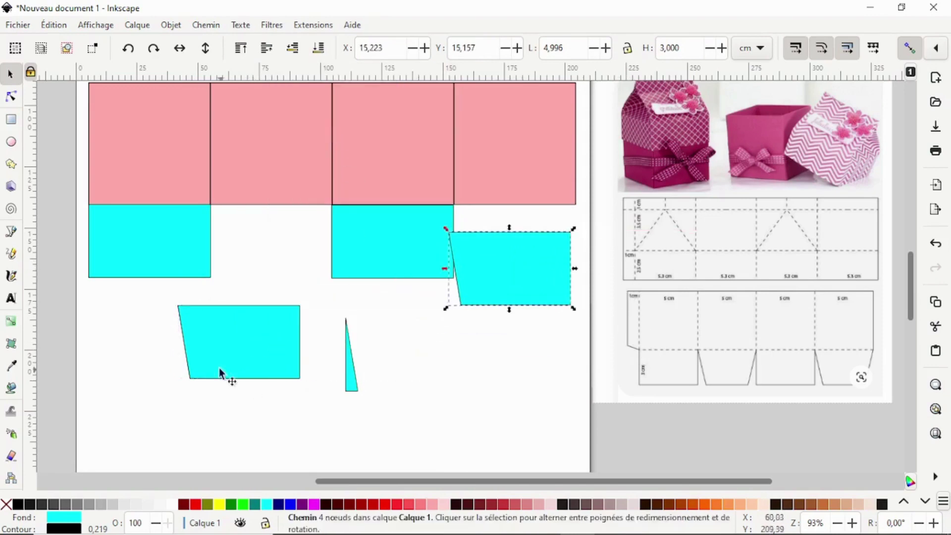
Move the lower flap to about X 6.92 cm, Y 19.15 cm, and place the sliver to its right with a light pink fill.
left_click_drag(223, 353, 291, 376)
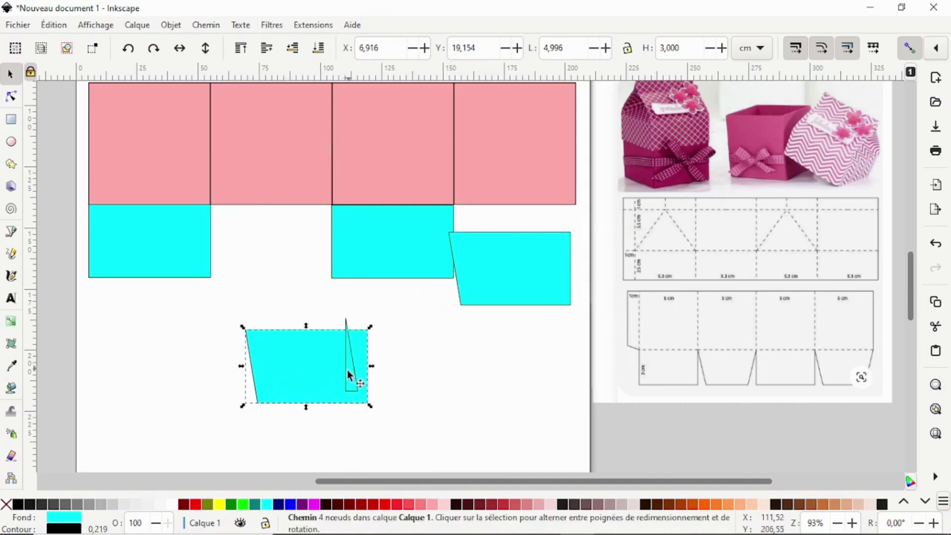
left_click_drag(351, 379, 392, 397)
left_click(445, 504)
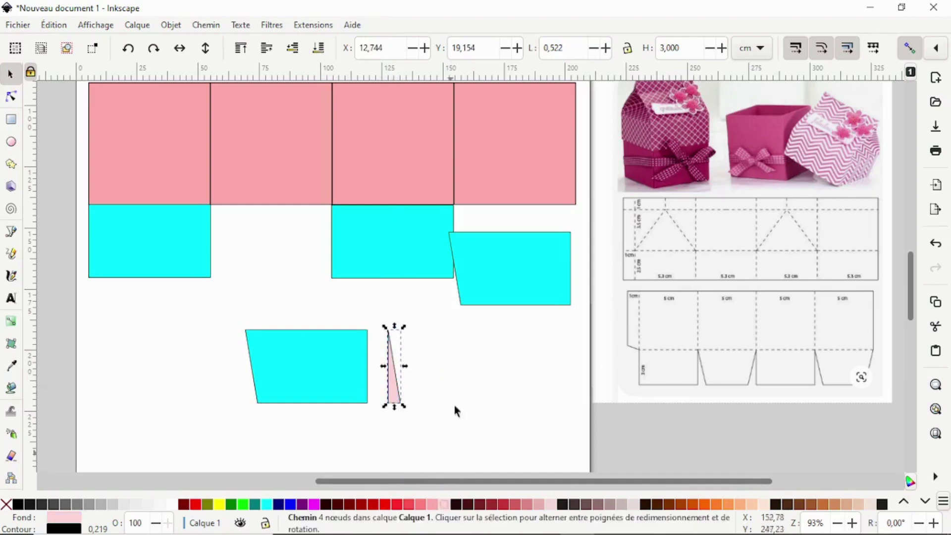
Flip the pink sliver horizontally and align it inside the lower flap's right edge, at about X 11.39 cm.
left_click(179, 49)
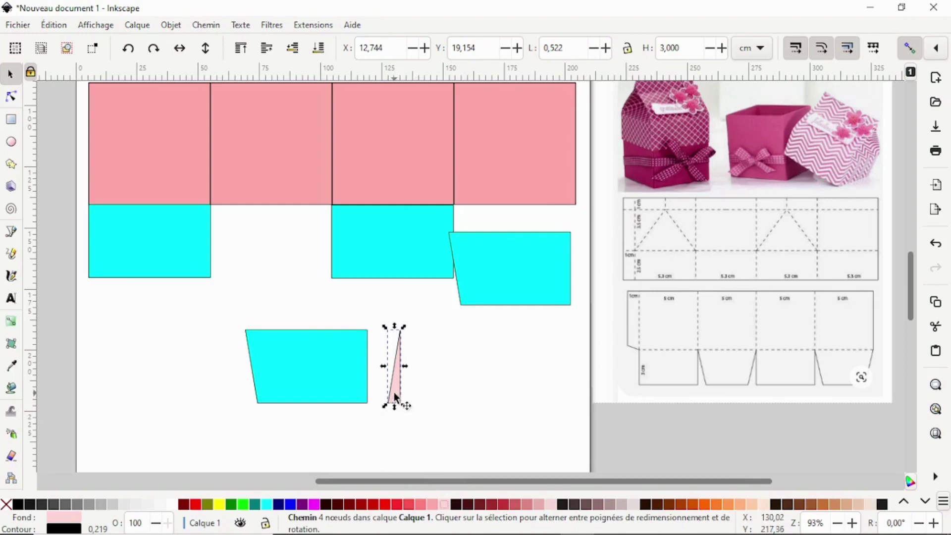
left_click_drag(402, 399, 355, 387)
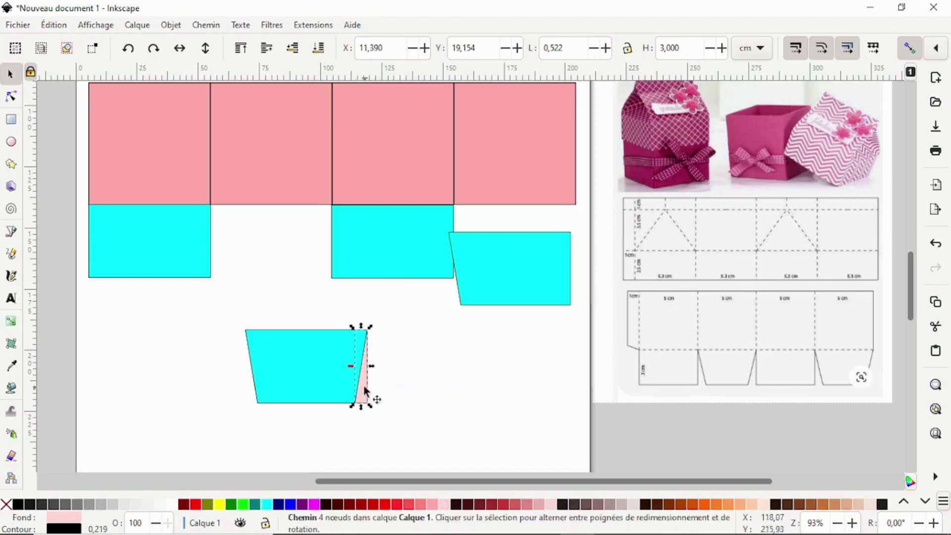
left_click_drag(362, 396, 365, 365)
left_click(452, 384)
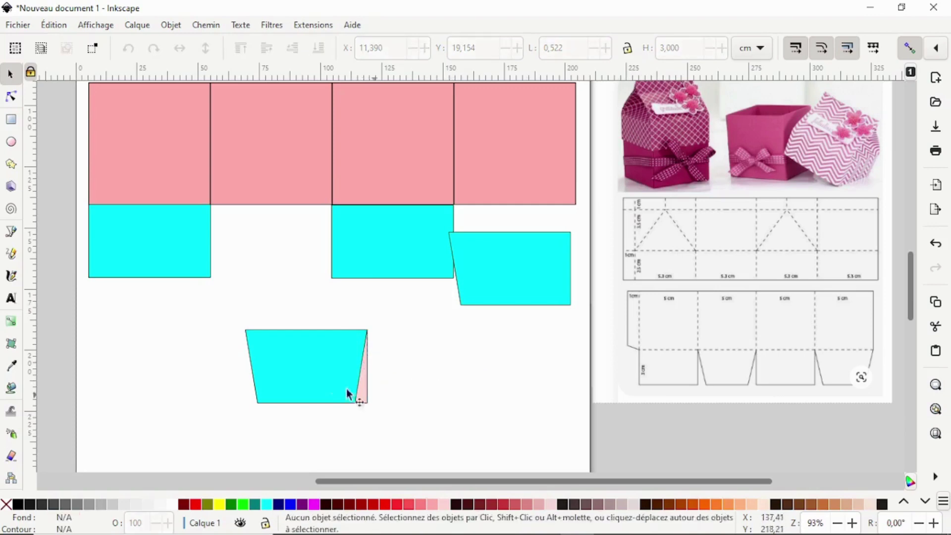
Cut the pink sliver out of the lower cyan flap with an Exclusion operation to get a trapezoid slanted on both sides.
left_click_drag(208, 310, 425, 424)
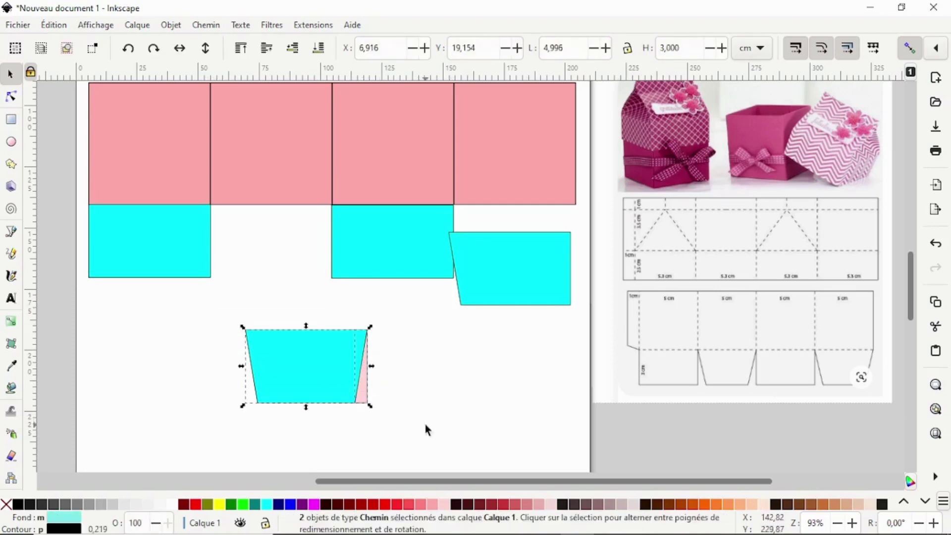
left_click(208, 28)
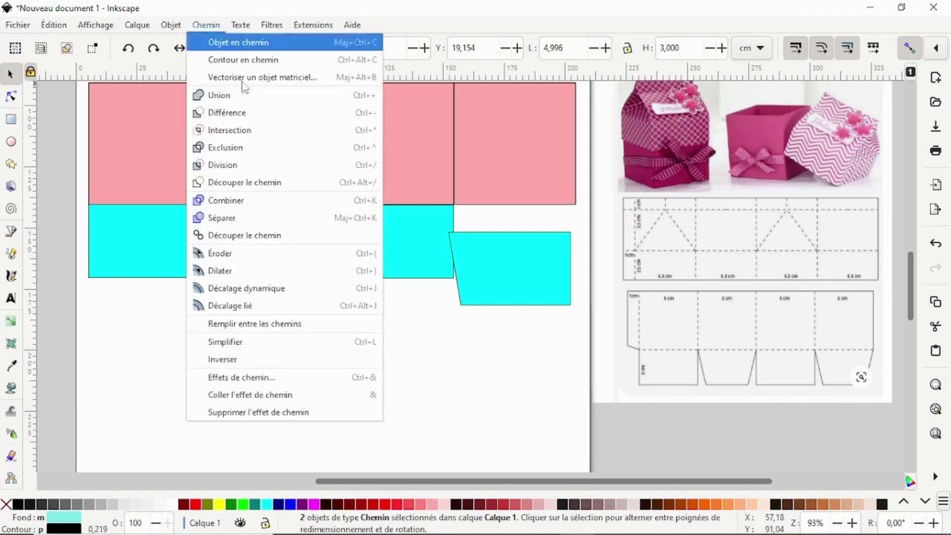
left_click(262, 151)
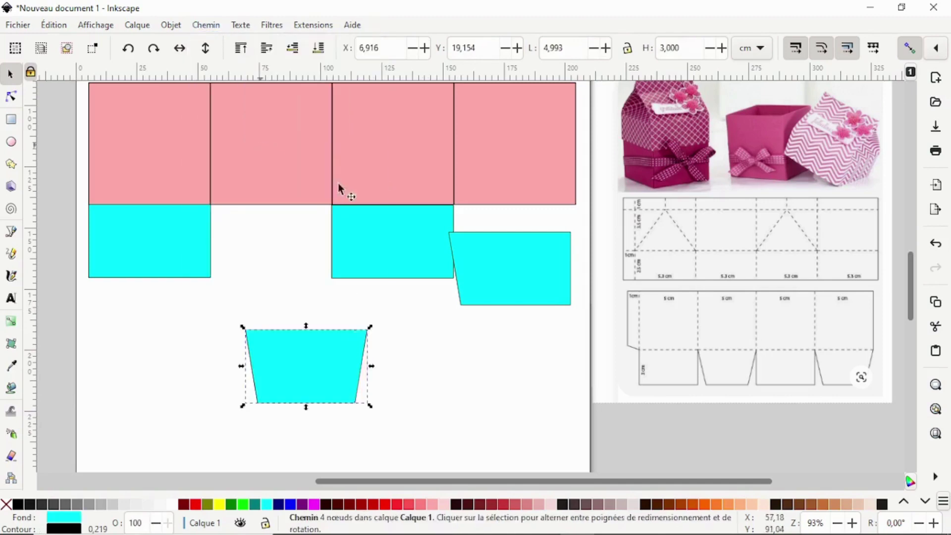
left_click(426, 351)
Move the trapezoid flap to about X 6.23 cm, Y 19.15 cm and fill it with light pink.
left_click_drag(300, 359, 319, 368)
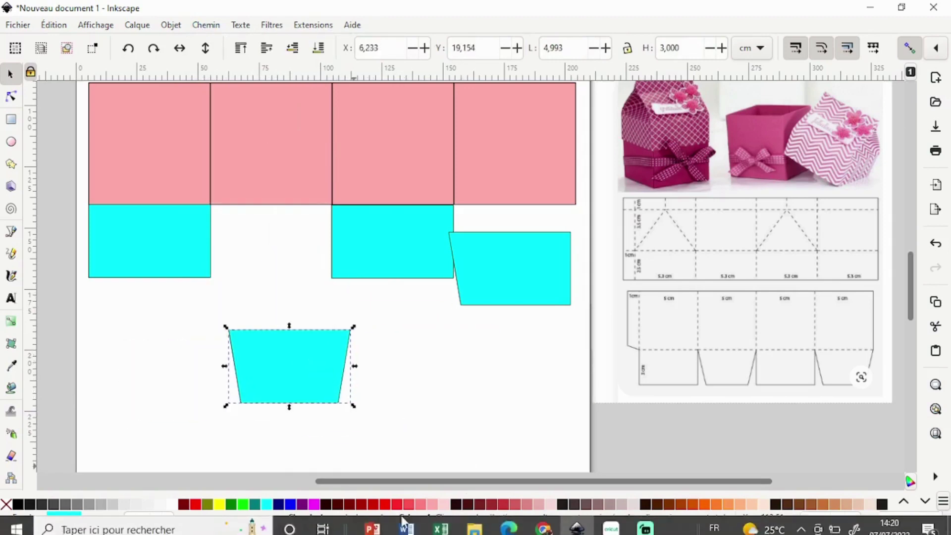
left_click(432, 503)
left_click(259, 376)
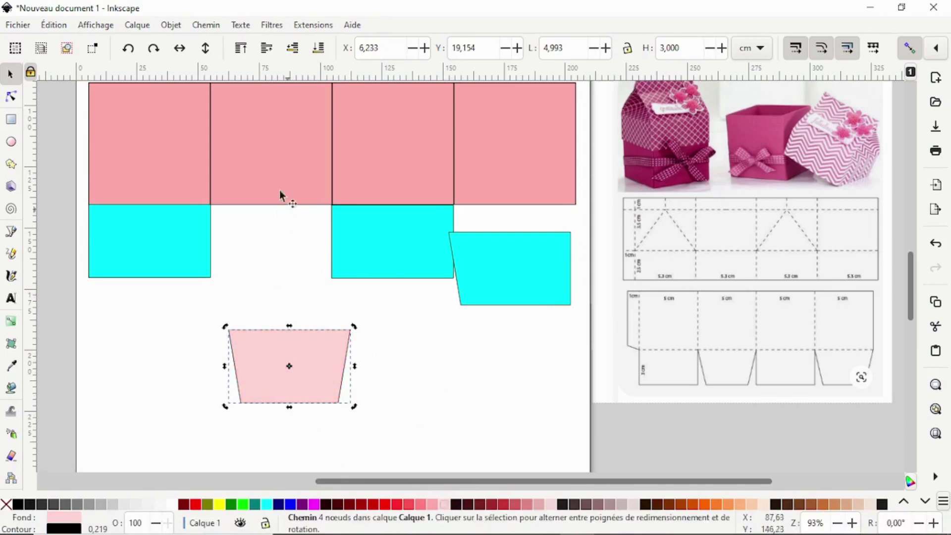
left_click(386, 350)
Fill the second and fourth squares with cyan (#00FFFF).
left_click(229, 122)
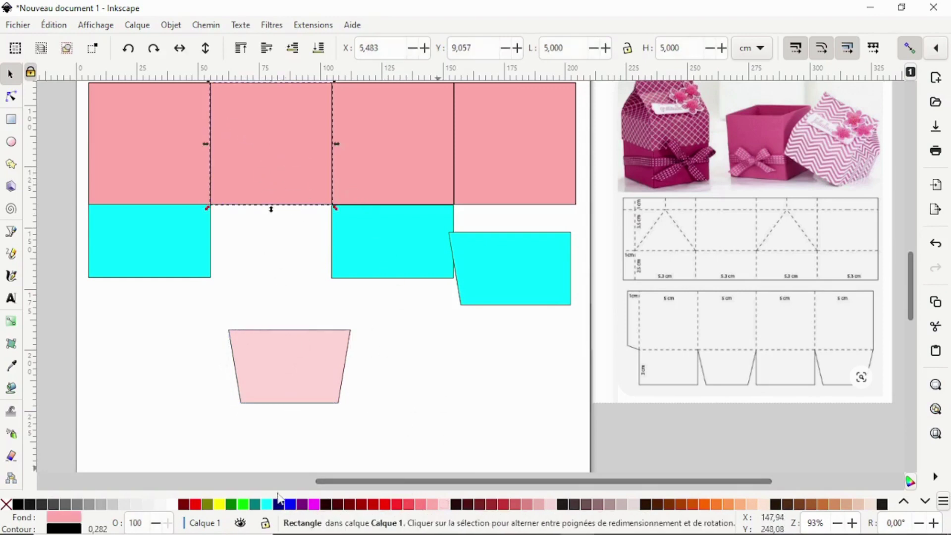
left_click(268, 504)
left_click(478, 167)
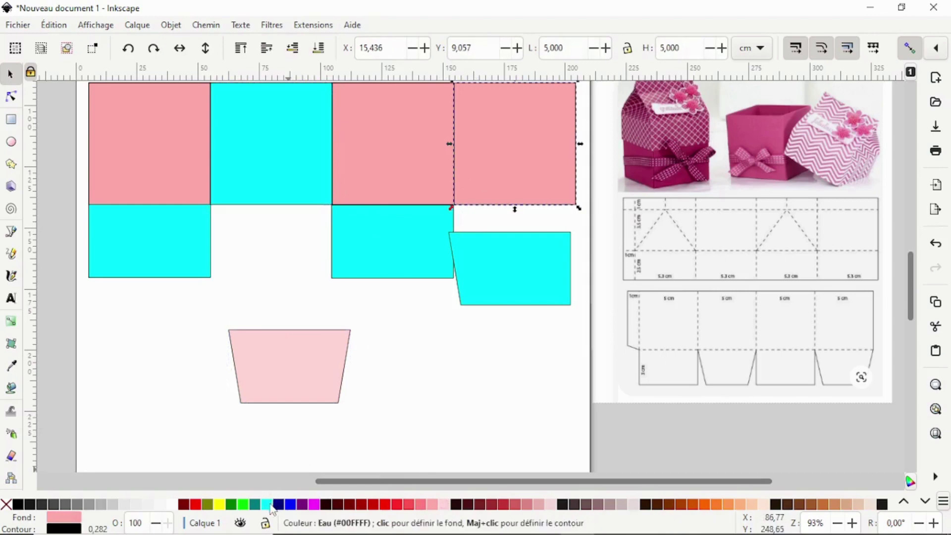
Place the trapezoid flap directly under the second square at about X 5.49 cm, Y 14.06 cm, and fill it with the squares' pink.
left_click_drag(290, 371, 250, 244)
left_click(432, 504)
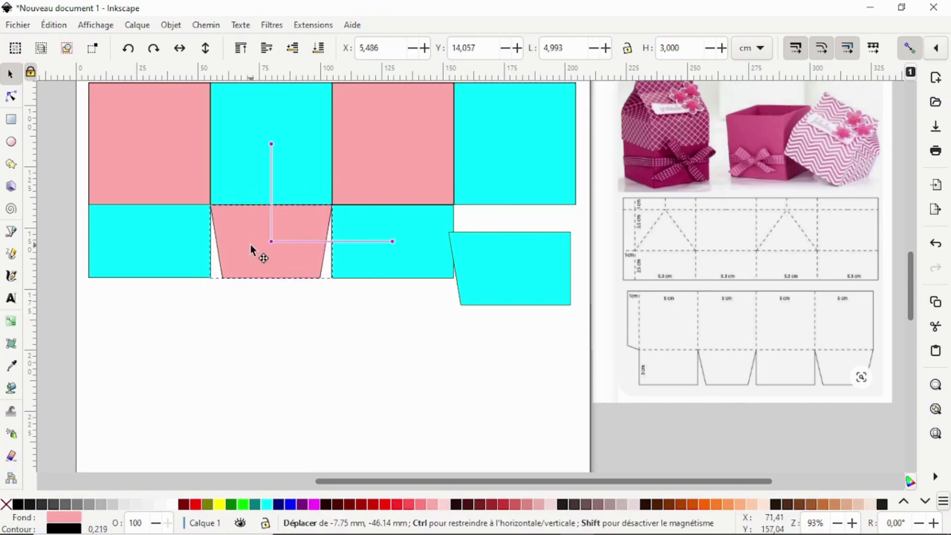
left_click_drag(251, 244, 251, 245)
Move the one-sided slanted flap below the template, and place a duplicate of the pink trapezoid under the fourth square at about X 15.44 cm, Y 14.06 cm.
left_click(511, 251)
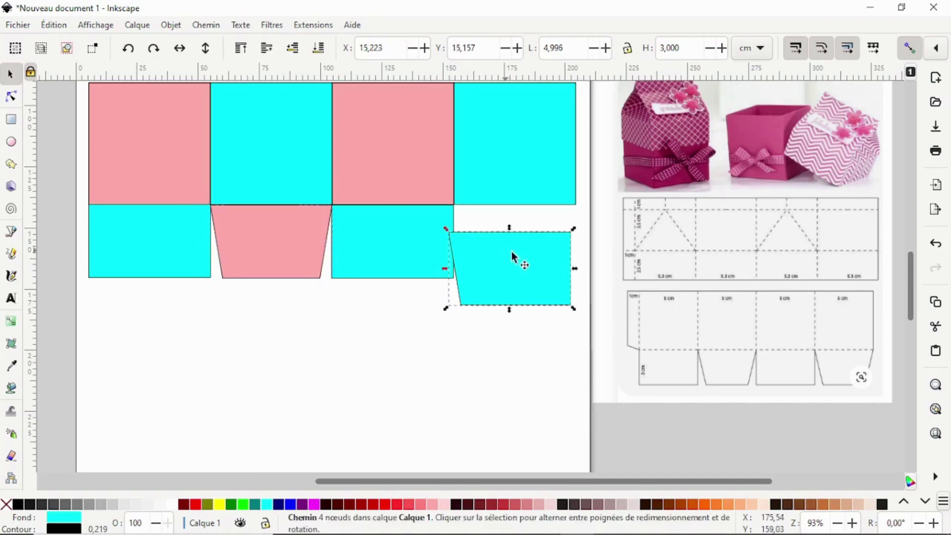
left_click_drag(511, 251, 215, 361)
left_click(281, 237)
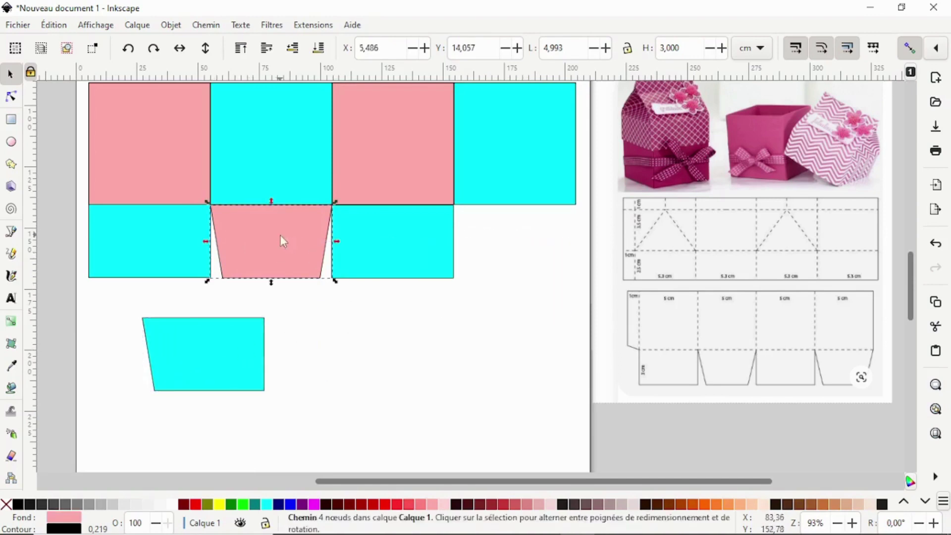
right_click(280, 234)
left_click(357, 299)
left_click_drag(281, 254, 525, 257)
left_click(520, 374)
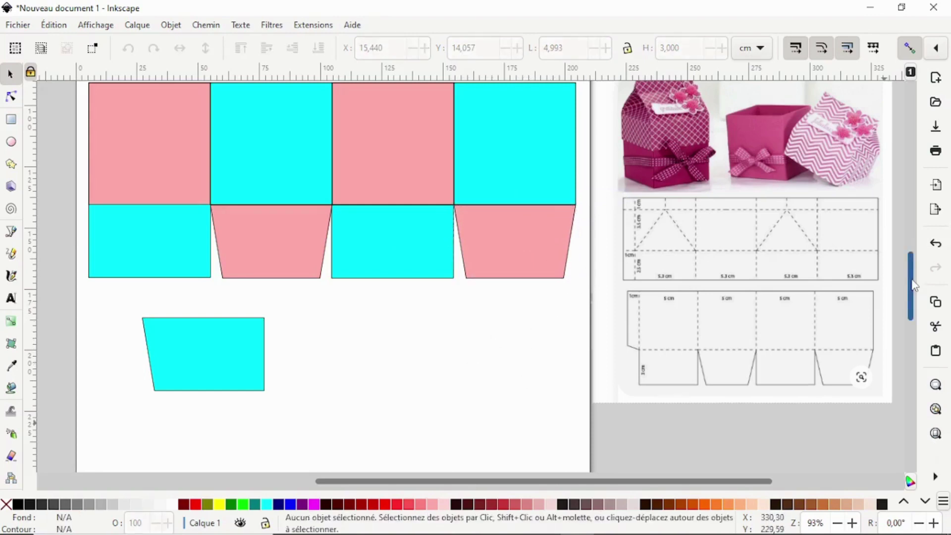
Move the loose slanted flap to about X 9.56 cm, Y 18.71 cm, rotate it 90° clockwise and flip it vertically.
left_click_drag(914, 286, 914, 282)
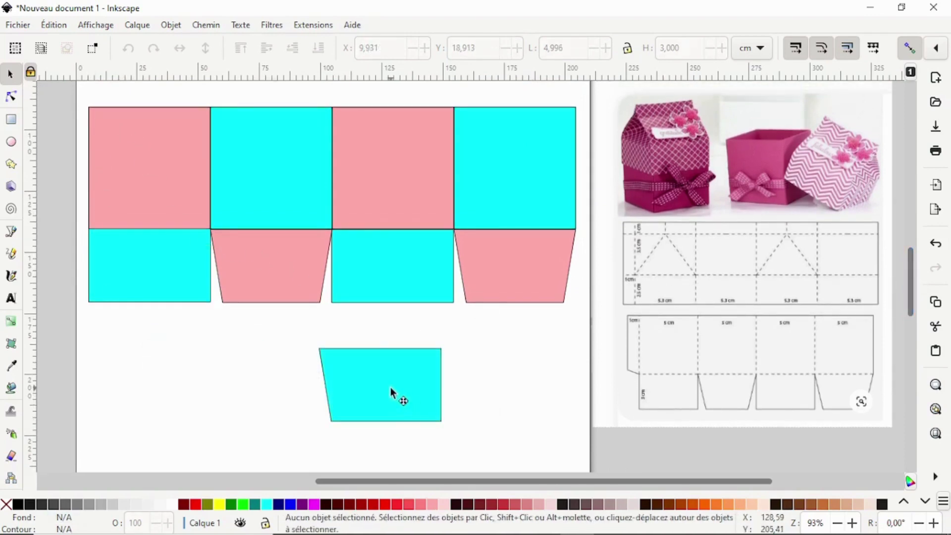
mouse_move(391, 387)
left_mouse_down()
mouse_move(346, 385)
mouse_move(383, 357)
mouse_move(385, 383)
left_mouse_up()
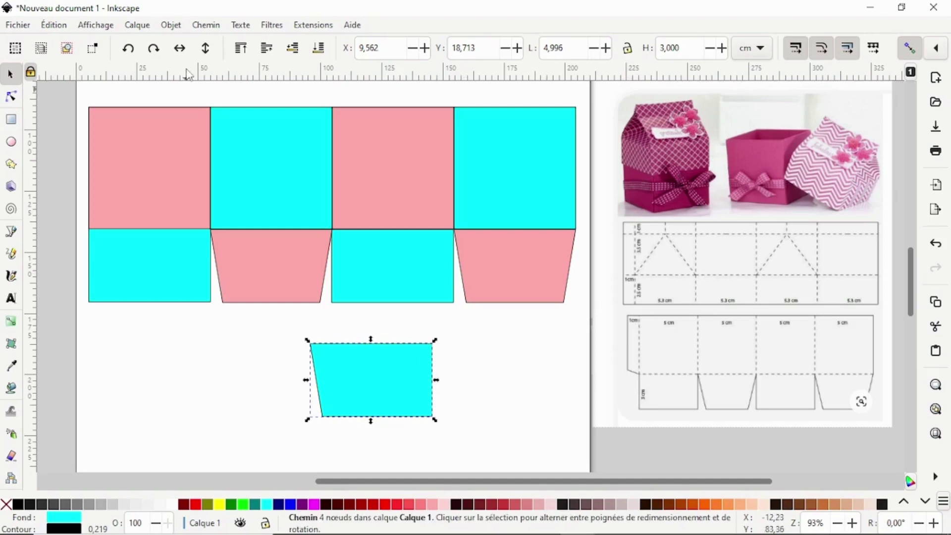
left_click(154, 50)
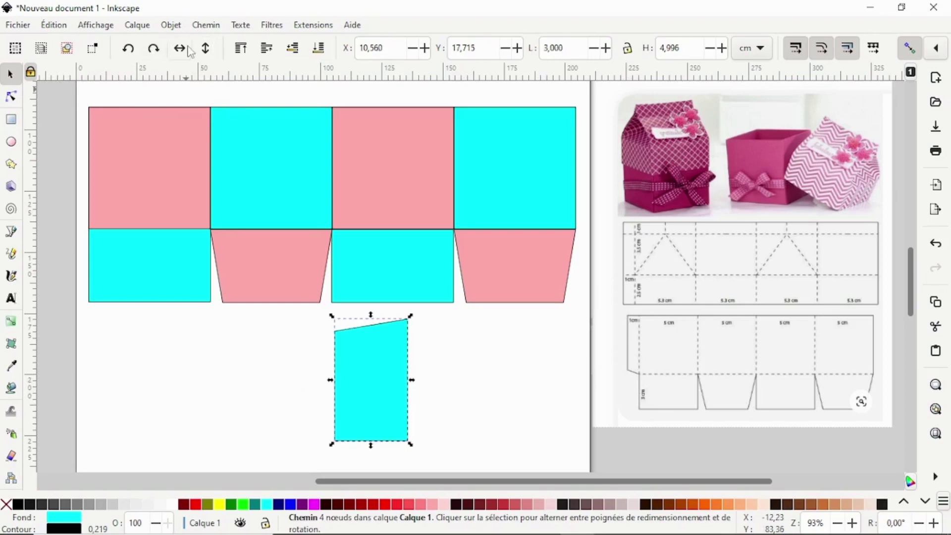
left_click(207, 47)
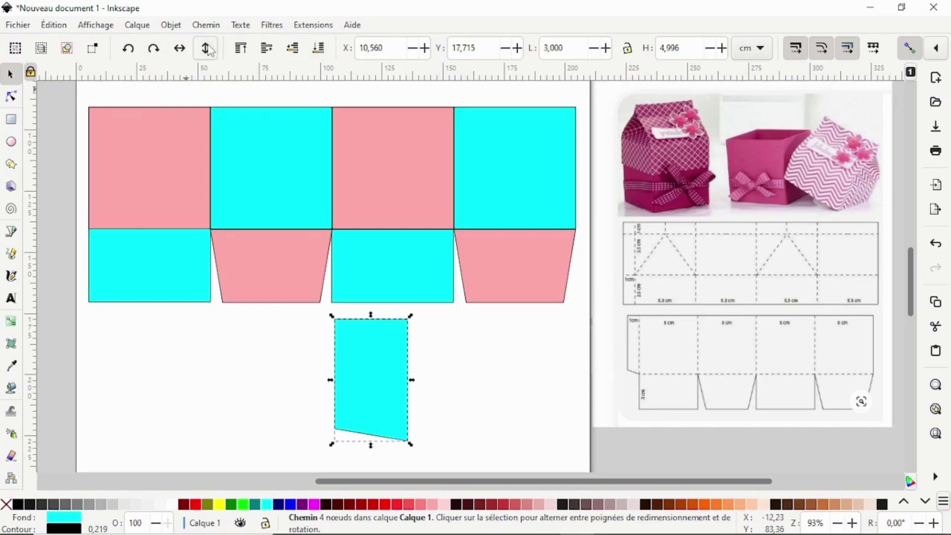
left_click(450, 350)
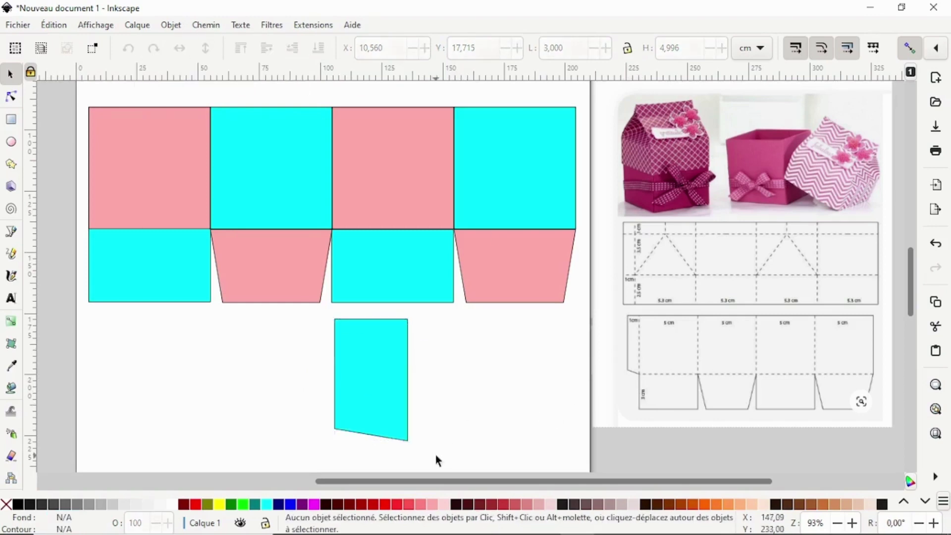
Resize the rotated slanted piece to 1 cm wide and 5 cm high.
left_click(391, 366)
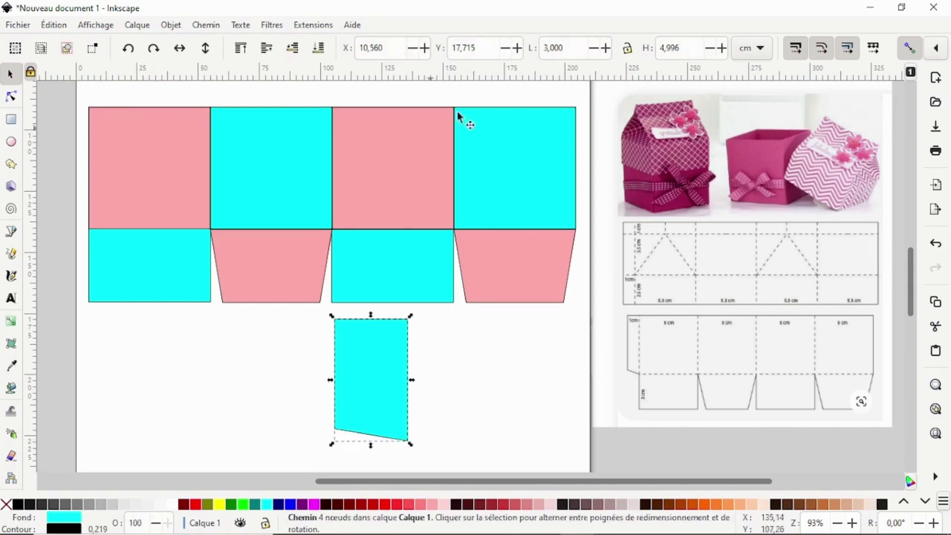
left_click(641, 46)
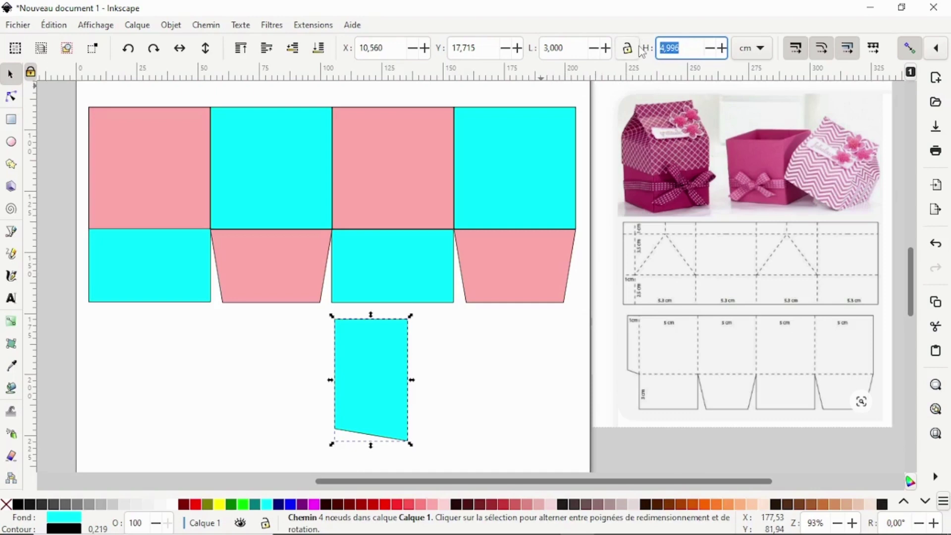
type("5")
key("Return")
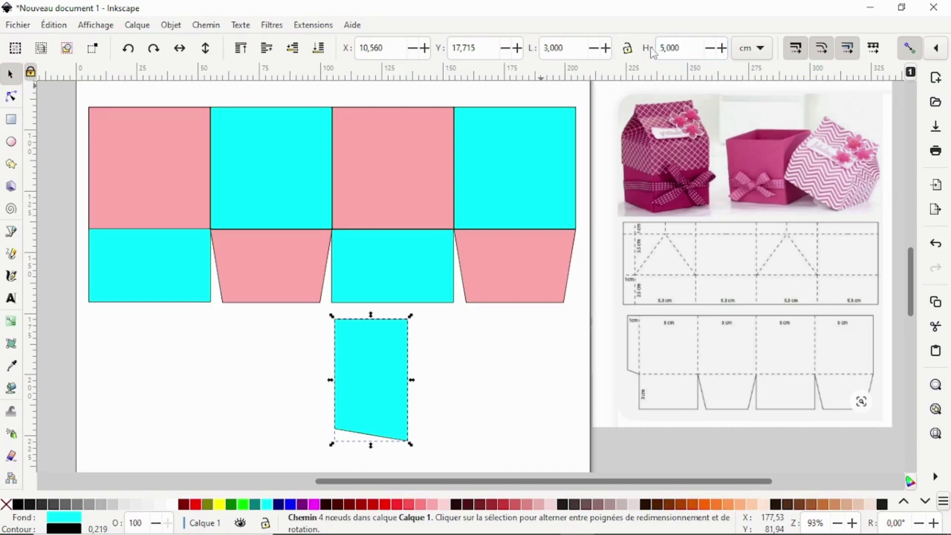
left_click(576, 47)
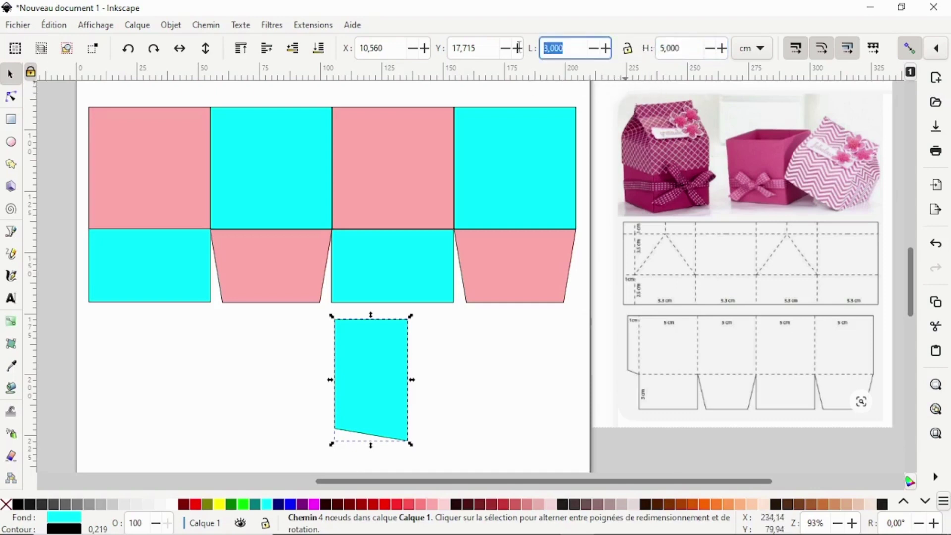
type("1")
key("Return")
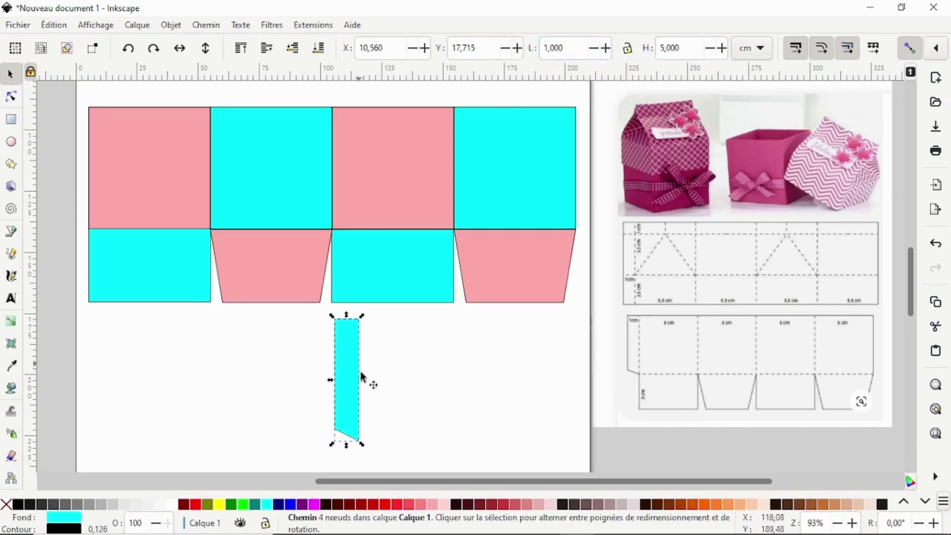
Attach the narrow slanted piece as a glue tab along the first square's outer left edge, at about X -0.47 cm, Y 9.06 cm.
left_click(419, 374)
left_click_drag(347, 370, 79, 155)
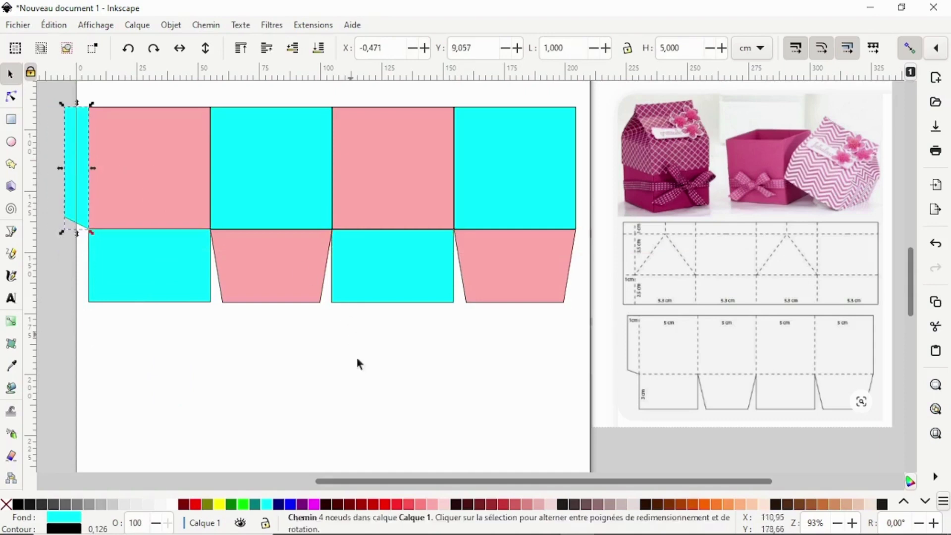
left_click(363, 386)
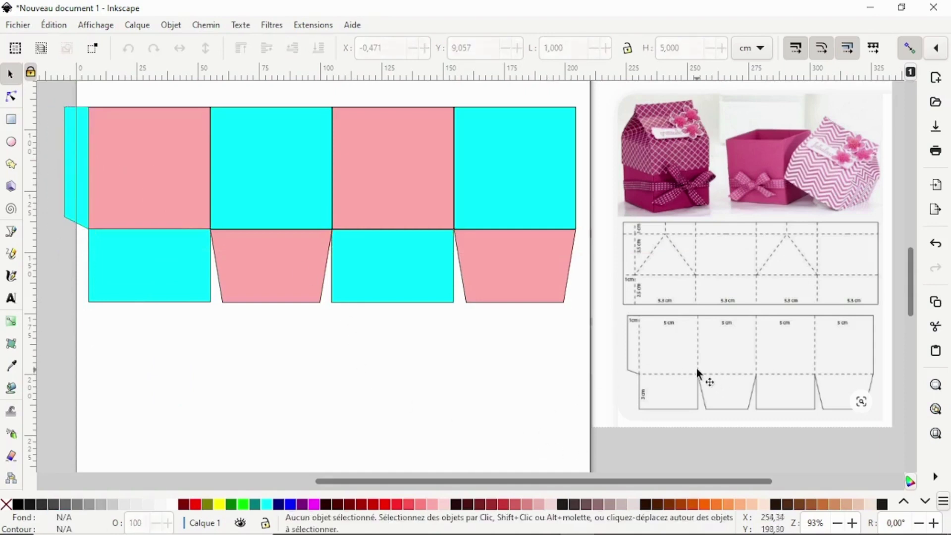
Move the reference image clear of the page and shift the whole template inside the page to about X 0.09 cm, Y 9.17 cm.
left_click_drag(662, 354, 728, 347)
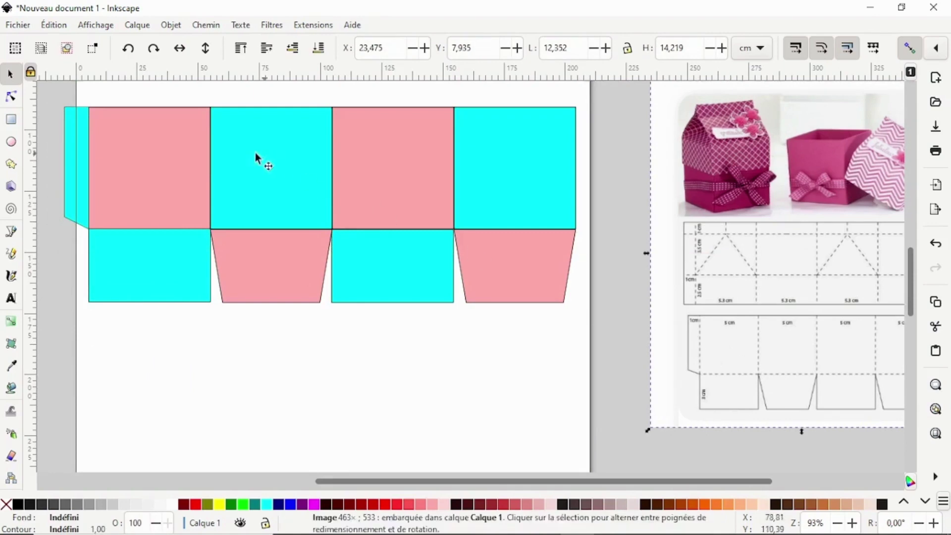
left_click_drag(41, 89, 590, 335)
left_click_drag(477, 214, 485, 211)
left_click_drag(510, 253, 510, 252)
left_click(548, 366)
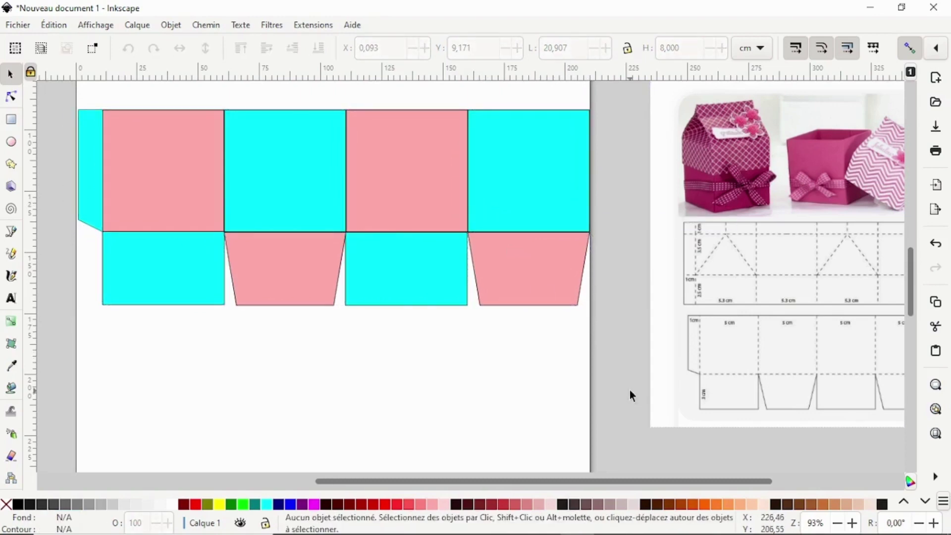
Move the reference image back against the page's right edge at about X 21 cm, Y 8.02 cm.
left_click_drag(703, 245, 681, 245)
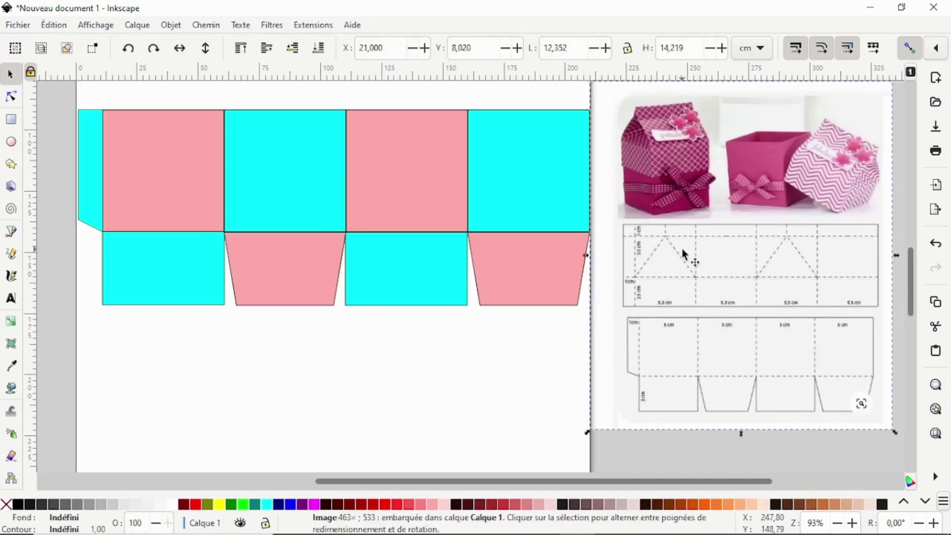
left_click(461, 362)
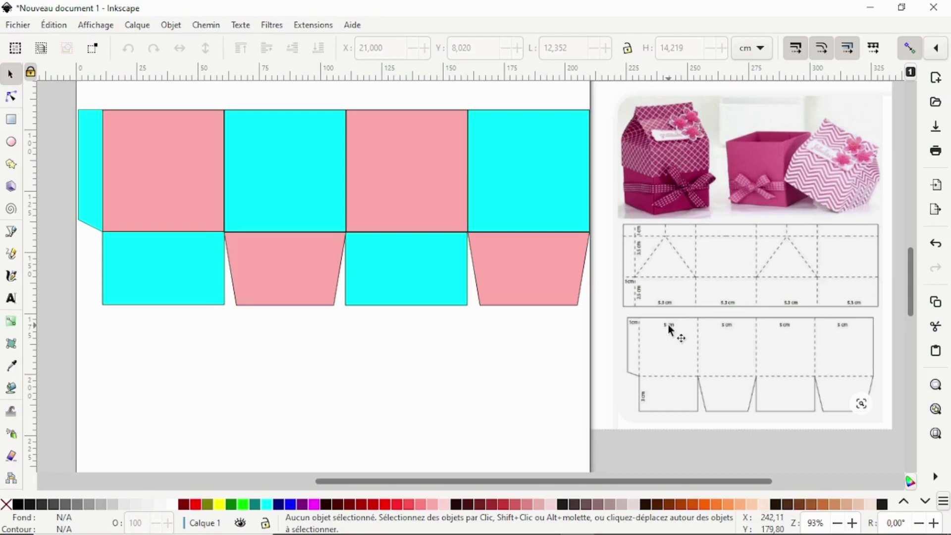
scroll(670, 328, "up", 3)
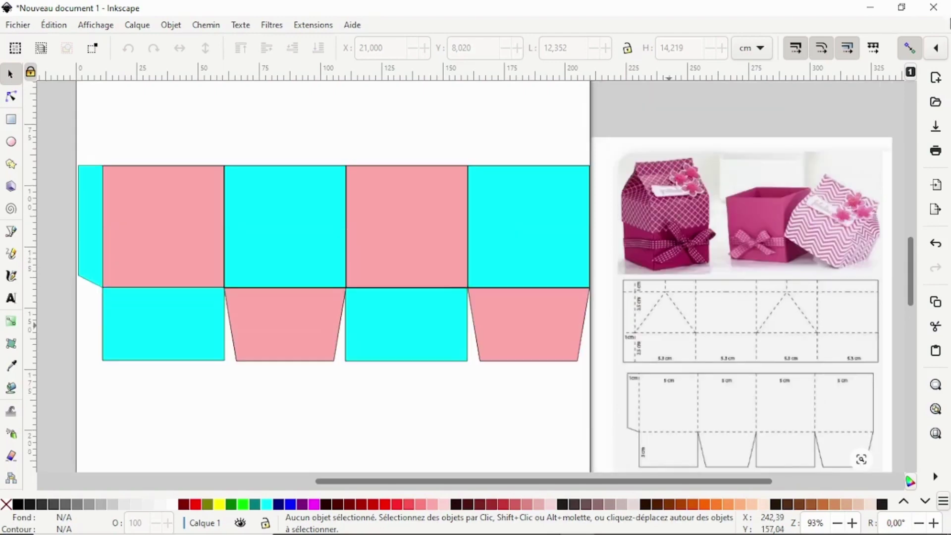